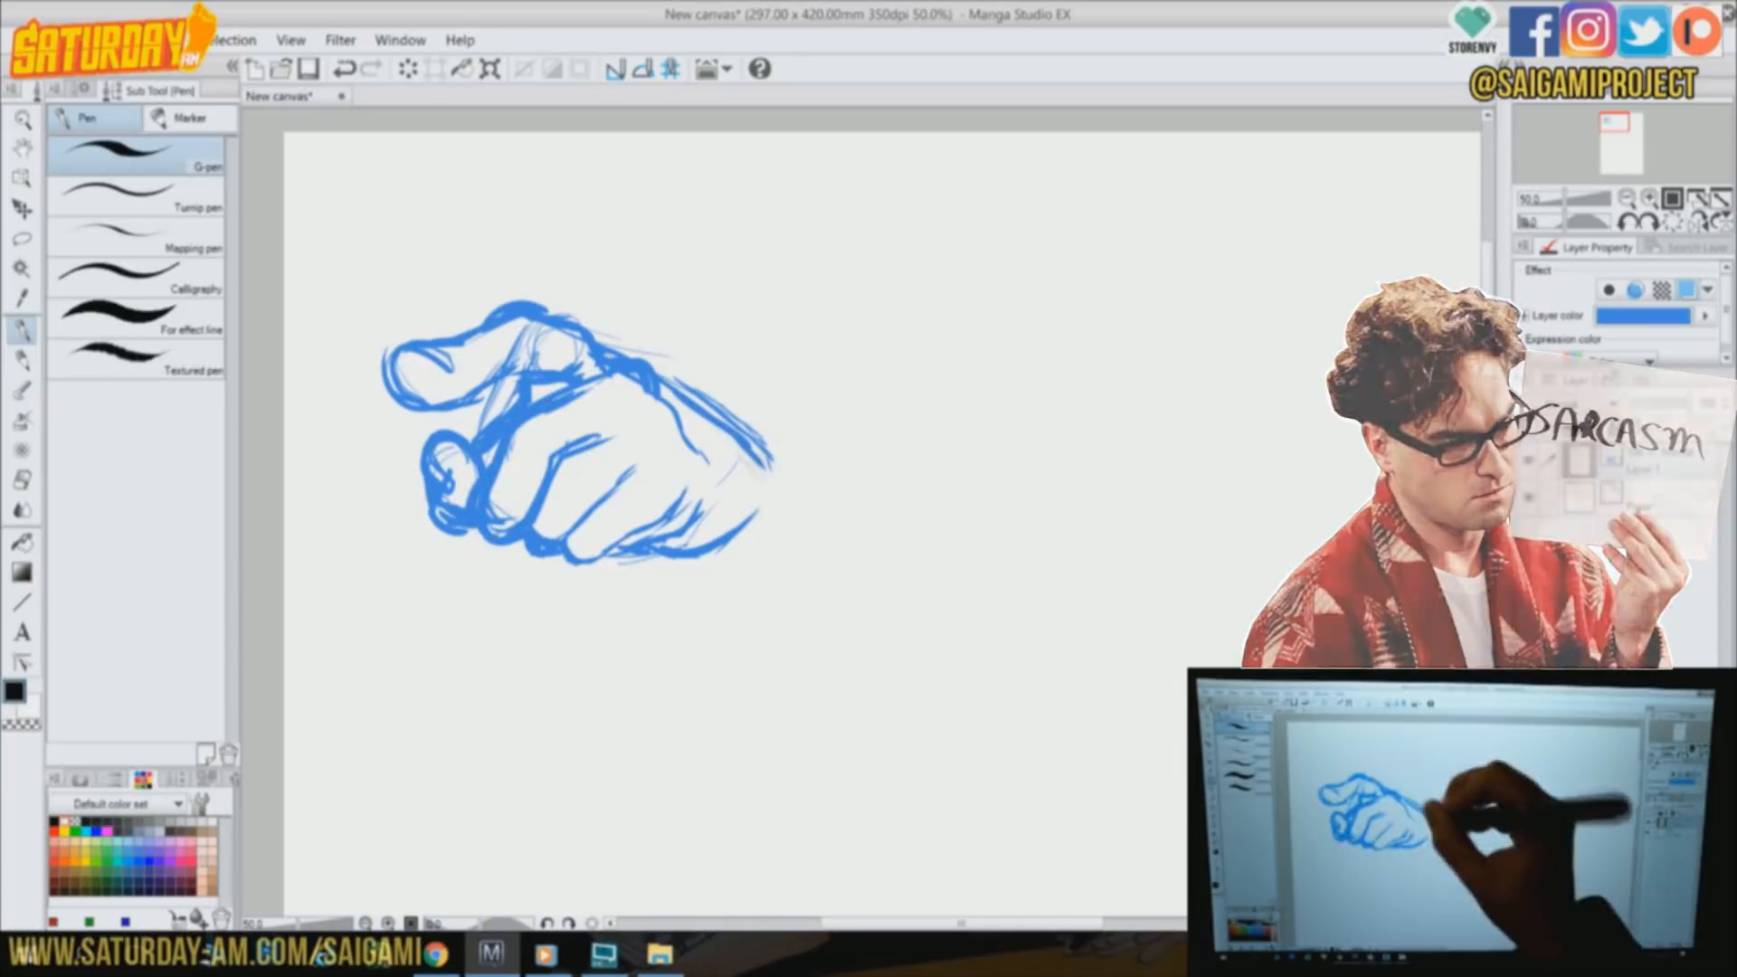
Add a new layer above the blue sketch and ink the pointing finger and curled fingers in black
left_click_drag(723, 541, 745, 558)
key("ctrl+shift+n")
mouse_move(389, 360)
left_mouse_down()
mouse_move(431, 408)
mouse_move(517, 371)
left_mouse_up()
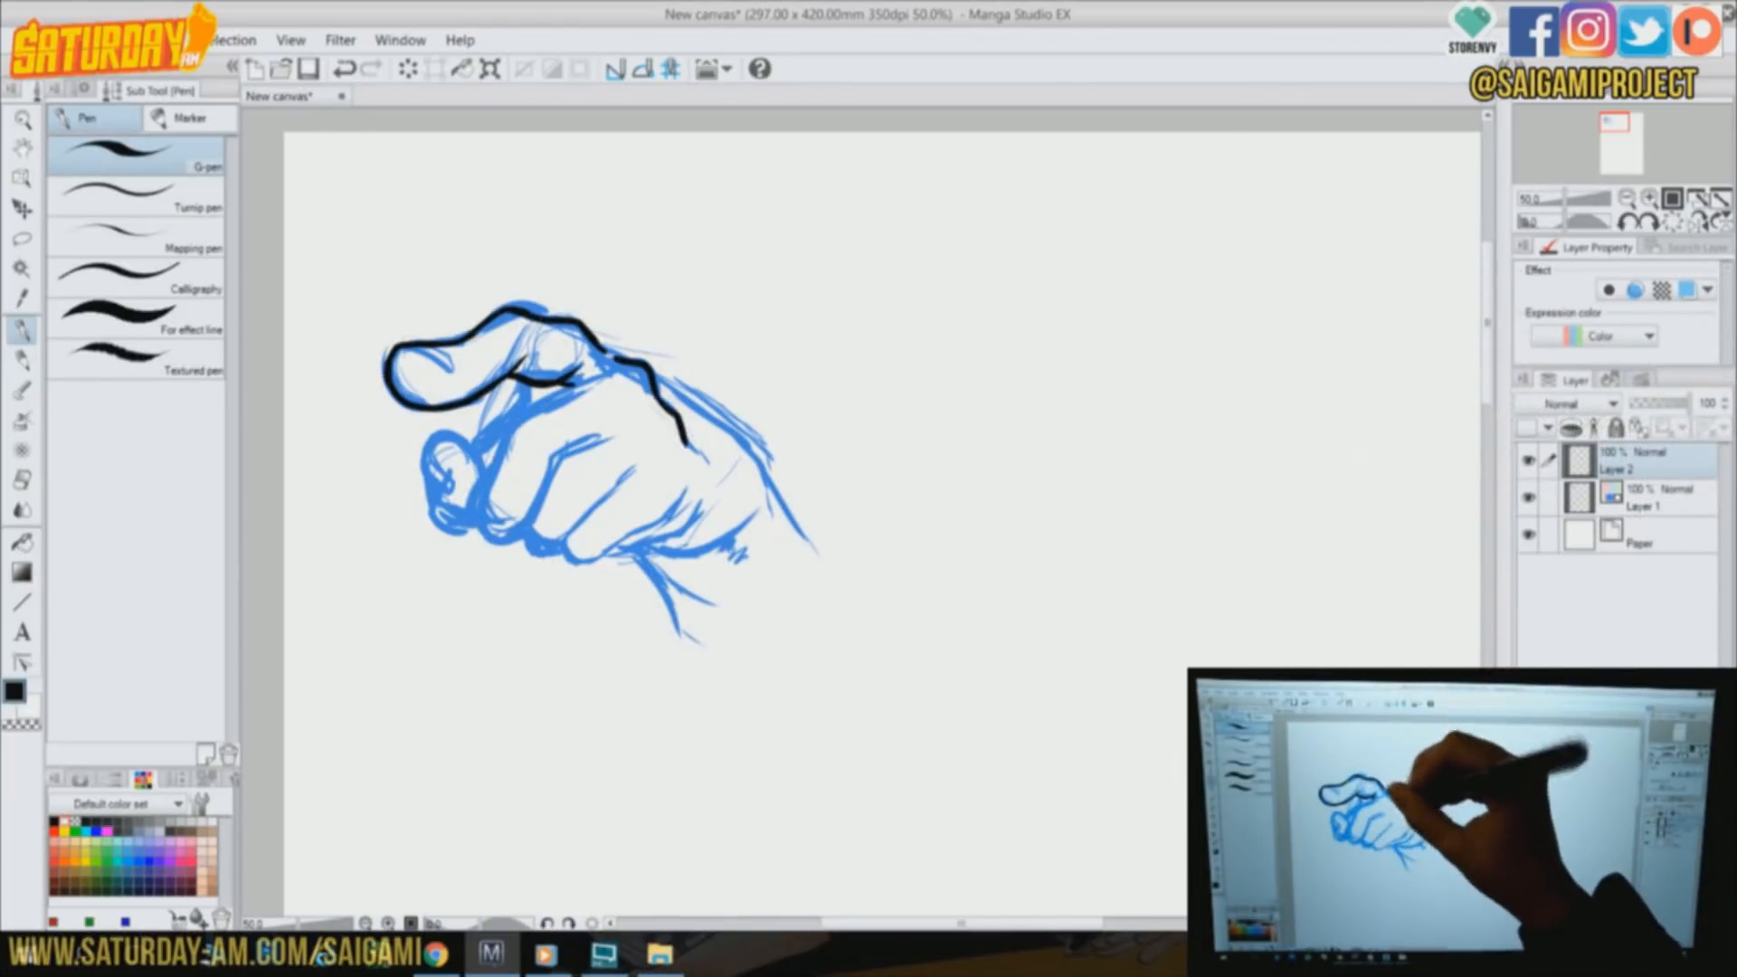
mouse_move(508, 421)
left_mouse_down()
mouse_move(489, 539)
mouse_move(530, 540)
mouse_move(619, 423)
left_mouse_up()
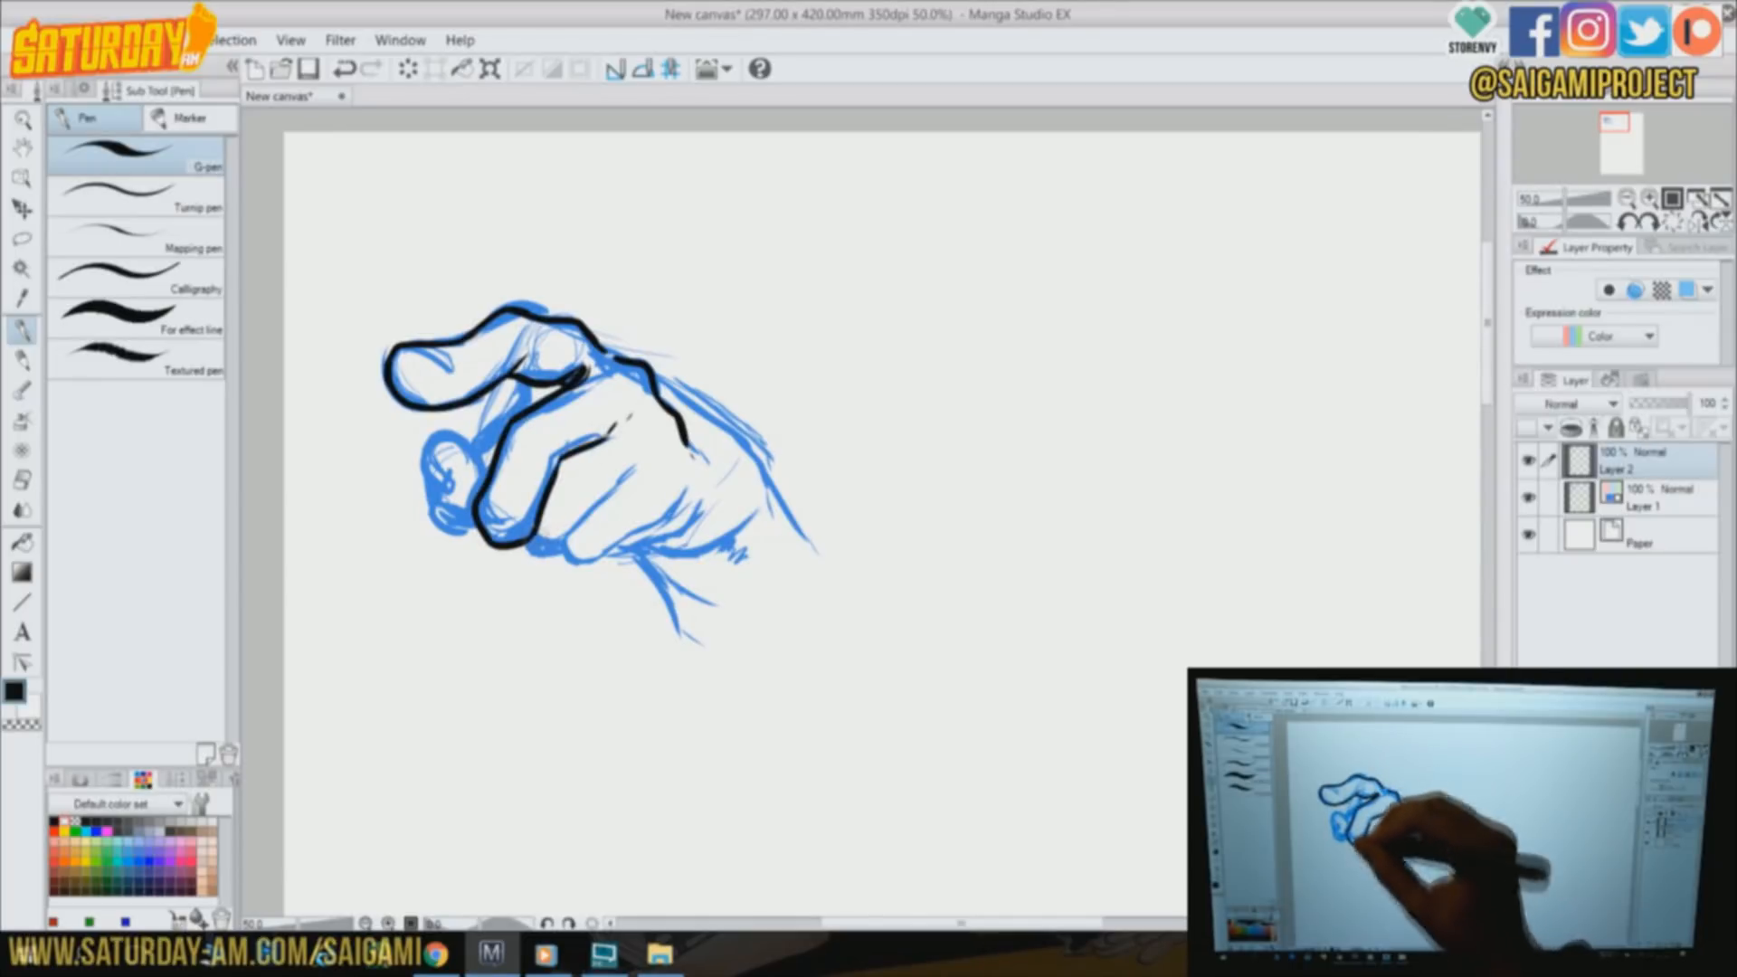
left_click_drag(640, 548, 709, 510)
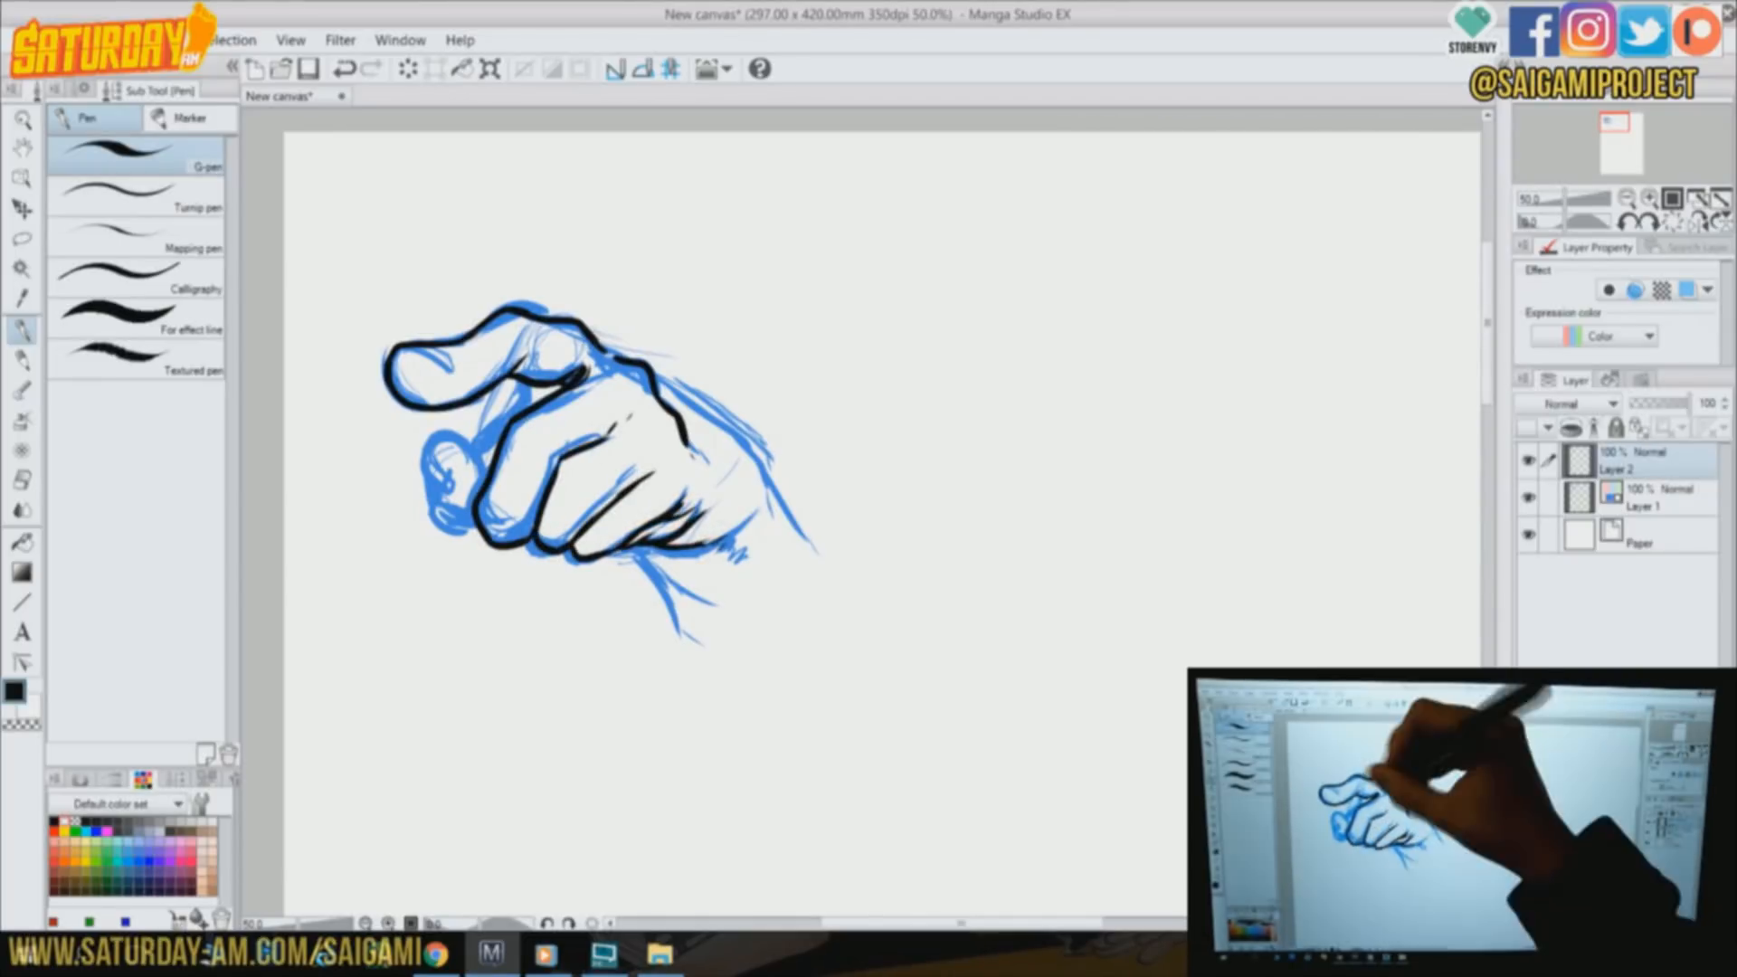
Ink the back of the pointing hand, its nail and wrist lines, and darken the gap between the fingers
left_click_drag(657, 380, 815, 548)
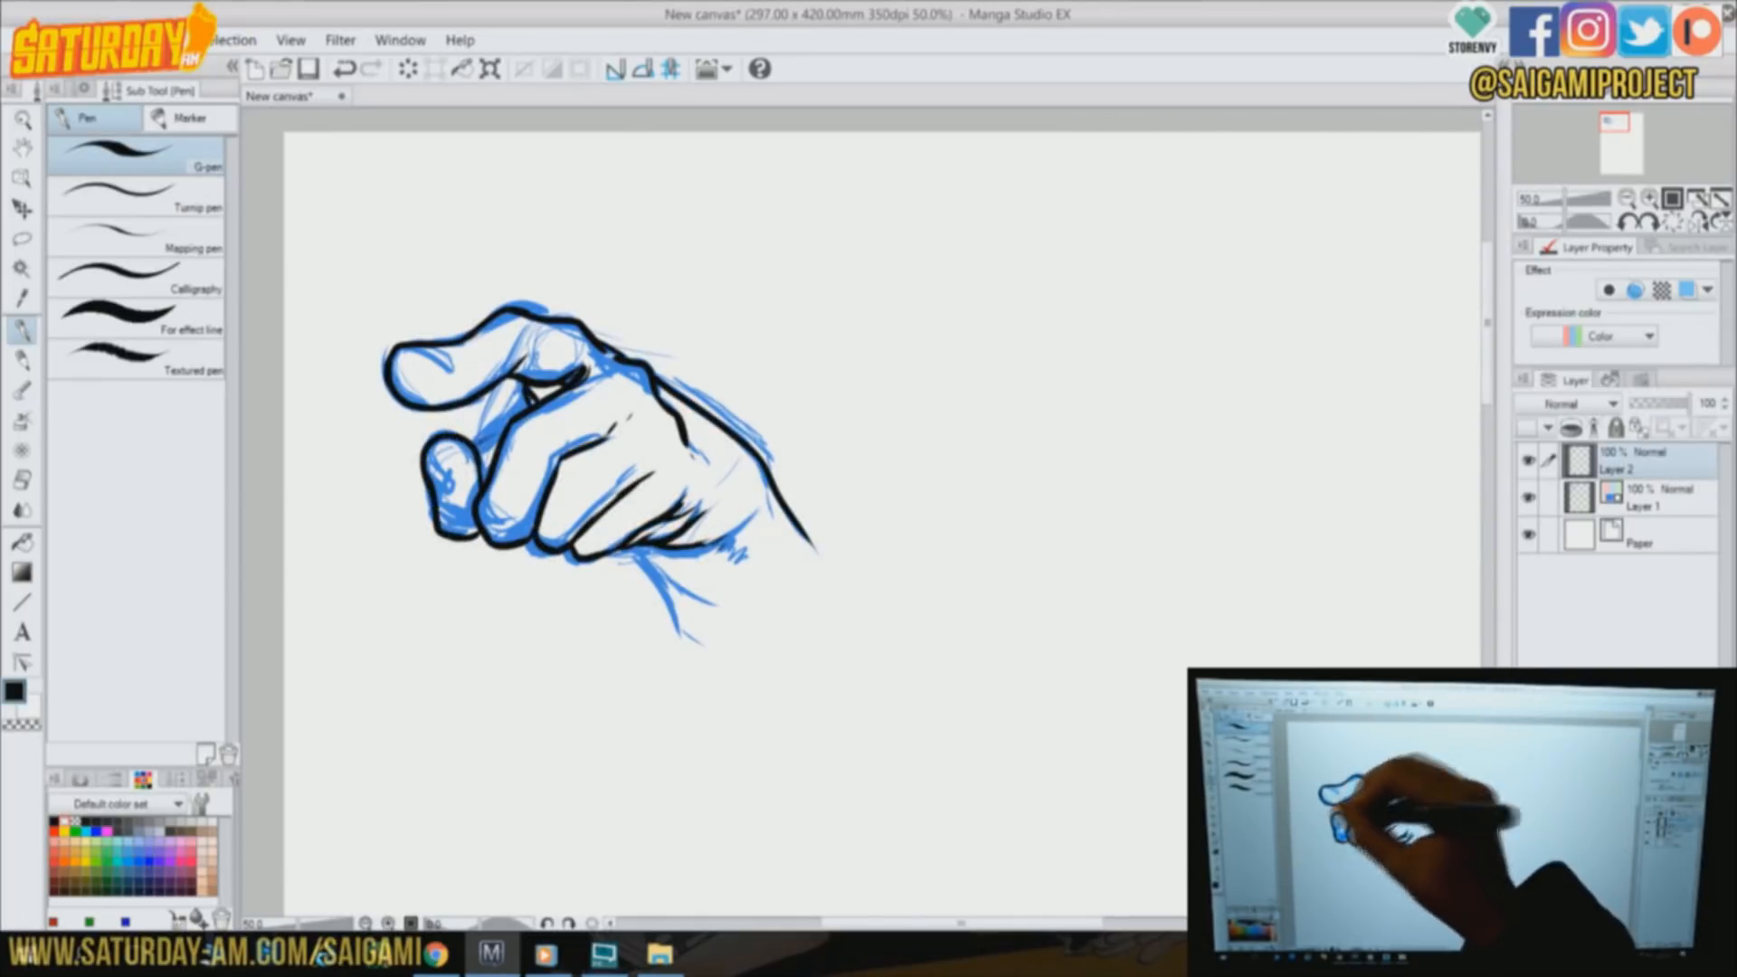
left_click_drag(438, 358, 450, 375)
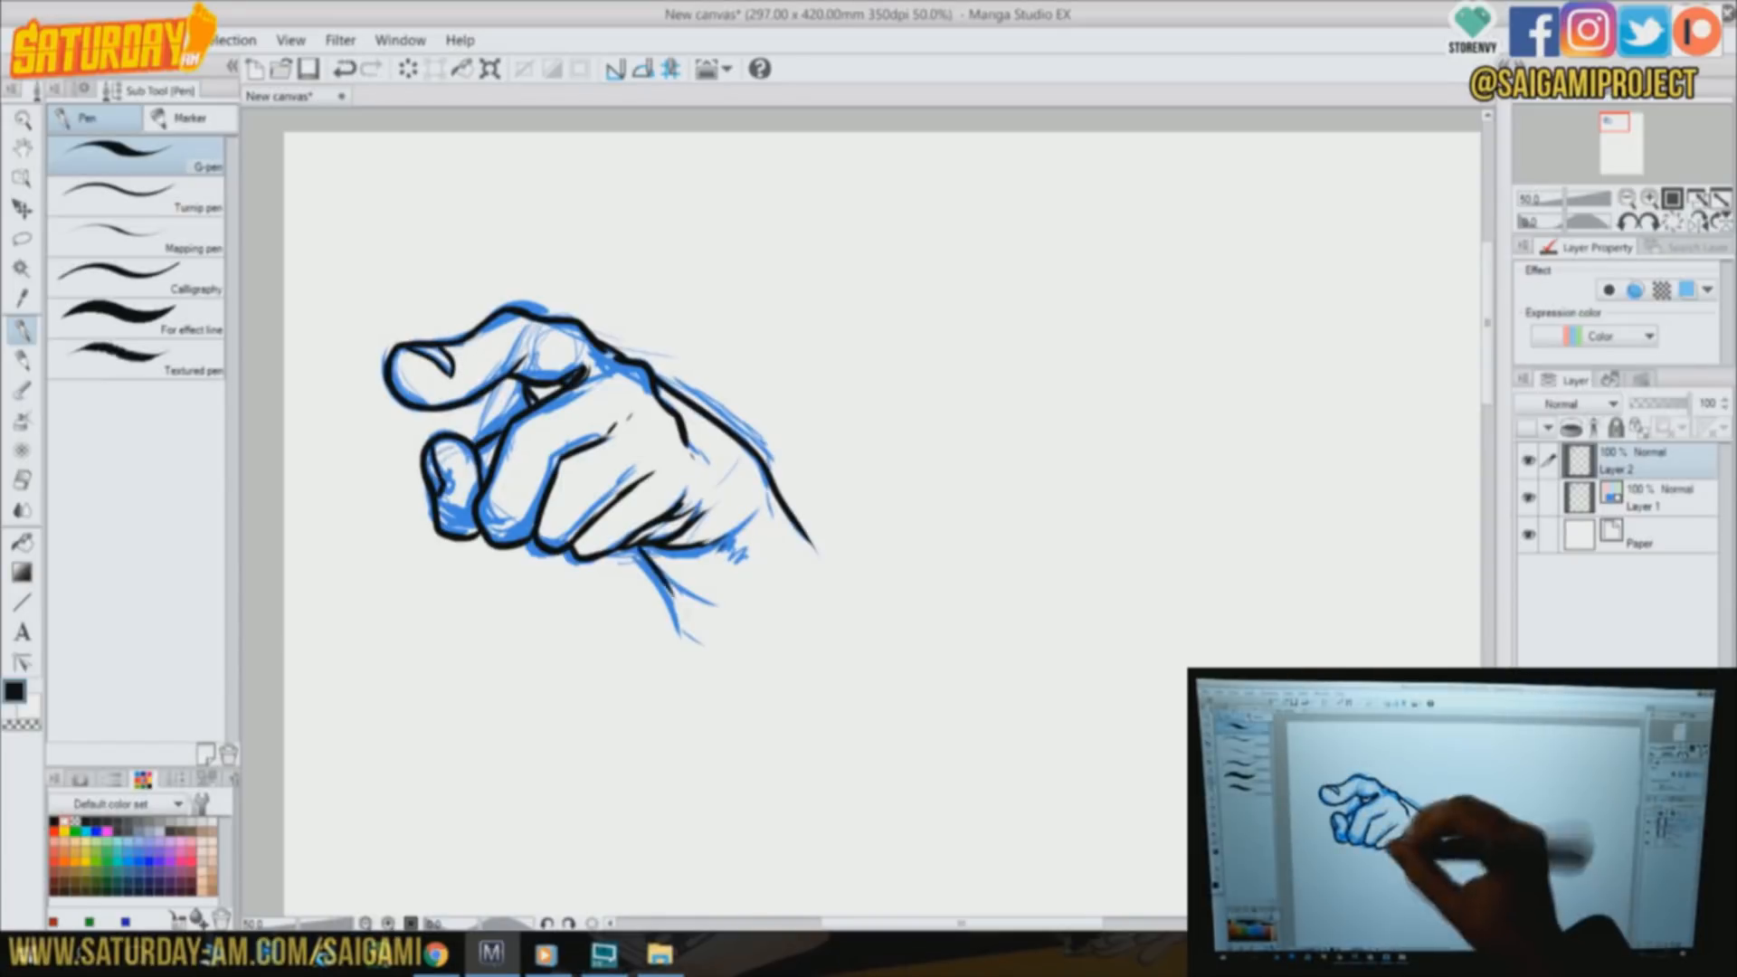
mouse_move(695, 446)
left_mouse_down()
mouse_move(715, 477)
mouse_move(628, 538)
left_mouse_up()
left_click_drag(496, 442, 481, 473)
left_click_drag(535, 398, 559, 382)
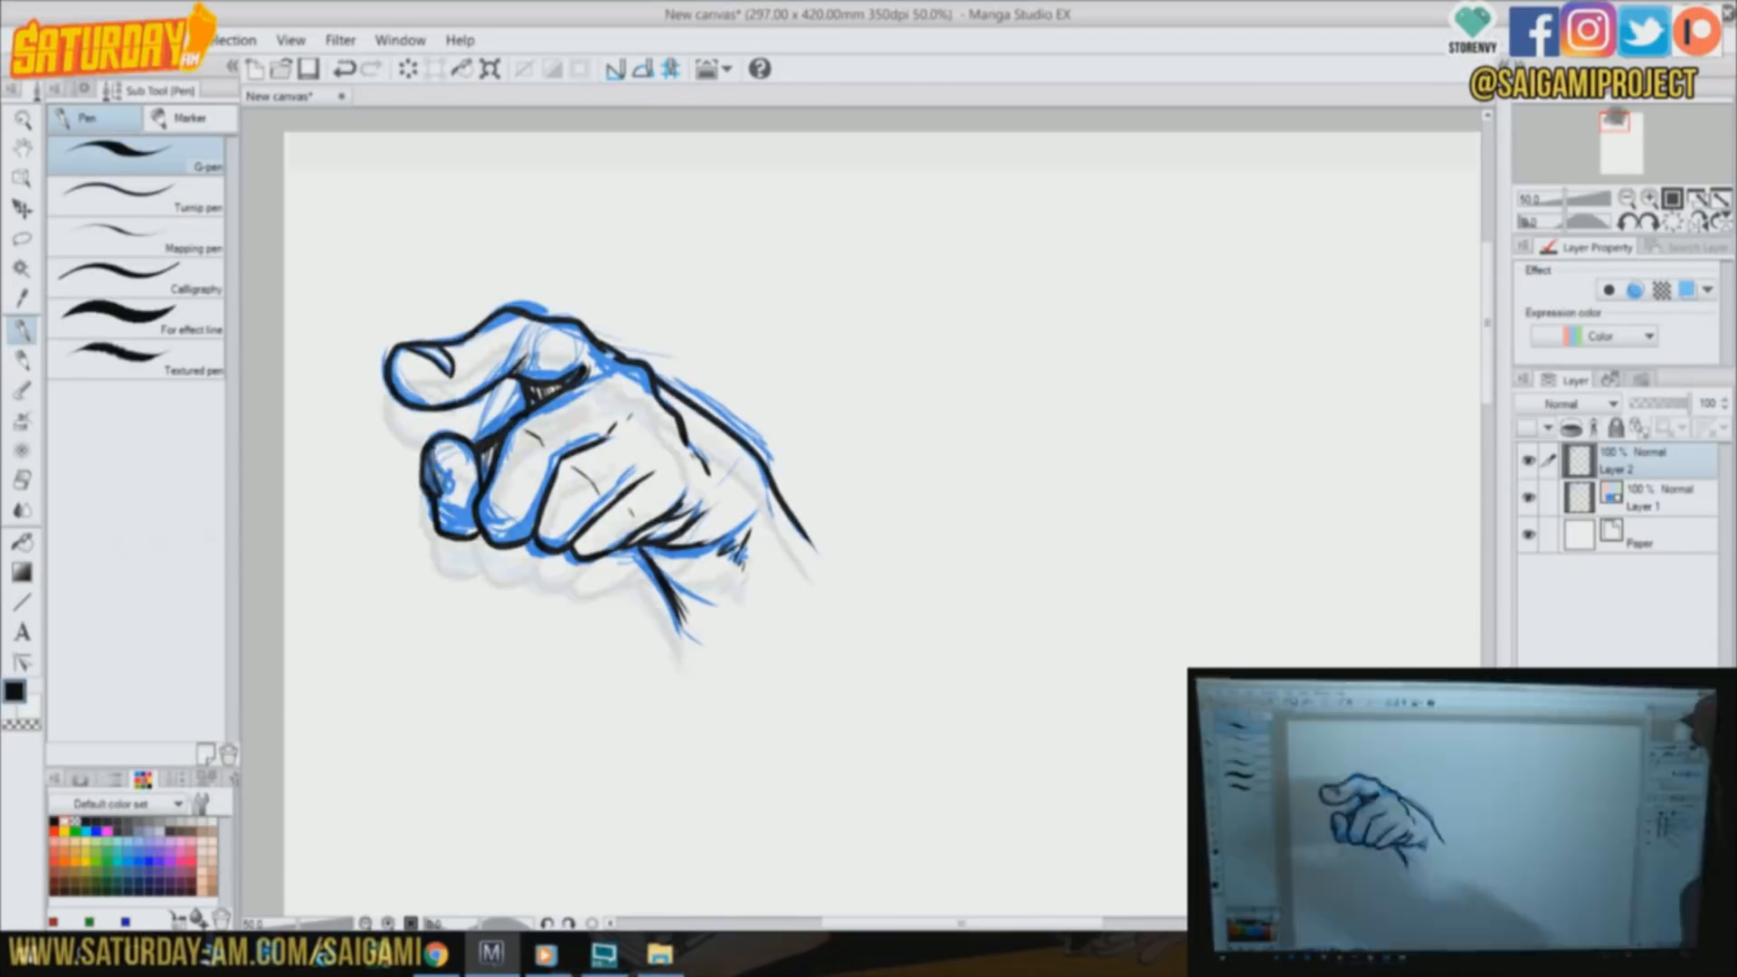
On Layer 1, rough in the fist and forearm of a second hand on the empty canvas beside the first
left_click_drag(961, 923, 1077, 923)
left_click(1644, 498)
left_click_drag(622, 476, 808, 449)
left_click_drag(778, 362, 584, 493)
left_click_drag(785, 358, 825, 476)
left_click_drag(718, 509, 751, 697)
left_click_drag(771, 360, 827, 505)
left_click_drag(837, 433, 815, 650)
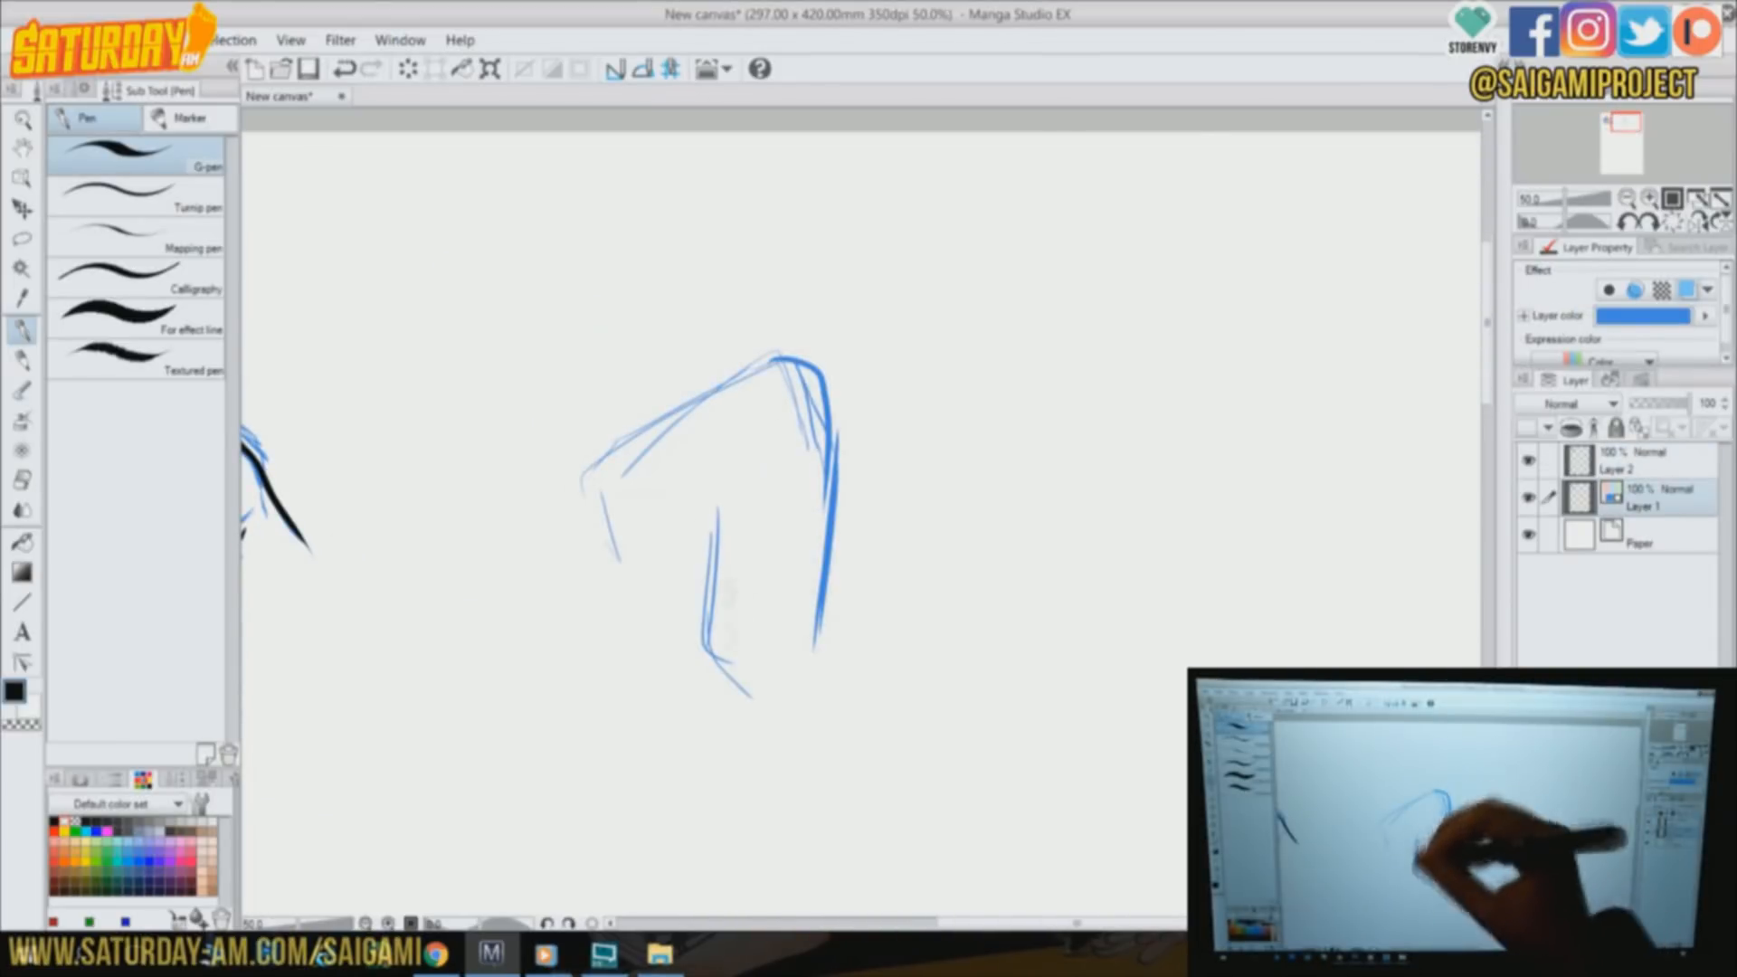
Sketch the second hand's upper finger and inner wrist, plus the mouth and jaw lines of the face above it
left_click_drag(679, 532, 746, 509)
left_click_drag(630, 539, 678, 607)
left_click_drag(714, 529, 764, 753)
mouse_move(644, 294)
left_mouse_down()
mouse_move(819, 371)
mouse_move(579, 452)
left_mouse_up()
left_click_drag(529, 243, 619, 318)
mouse_move(751, 316)
left_mouse_down()
mouse_move(873, 240)
mouse_move(930, 161)
left_mouse_up()
mouse_move(611, 206)
left_mouse_down()
mouse_move(692, 208)
mouse_move(624, 219)
left_mouse_up()
left_click_drag(647, 248, 674, 245)
left_click_drag(477, 181, 552, 281)
left_click_drag(912, 227, 888, 306)
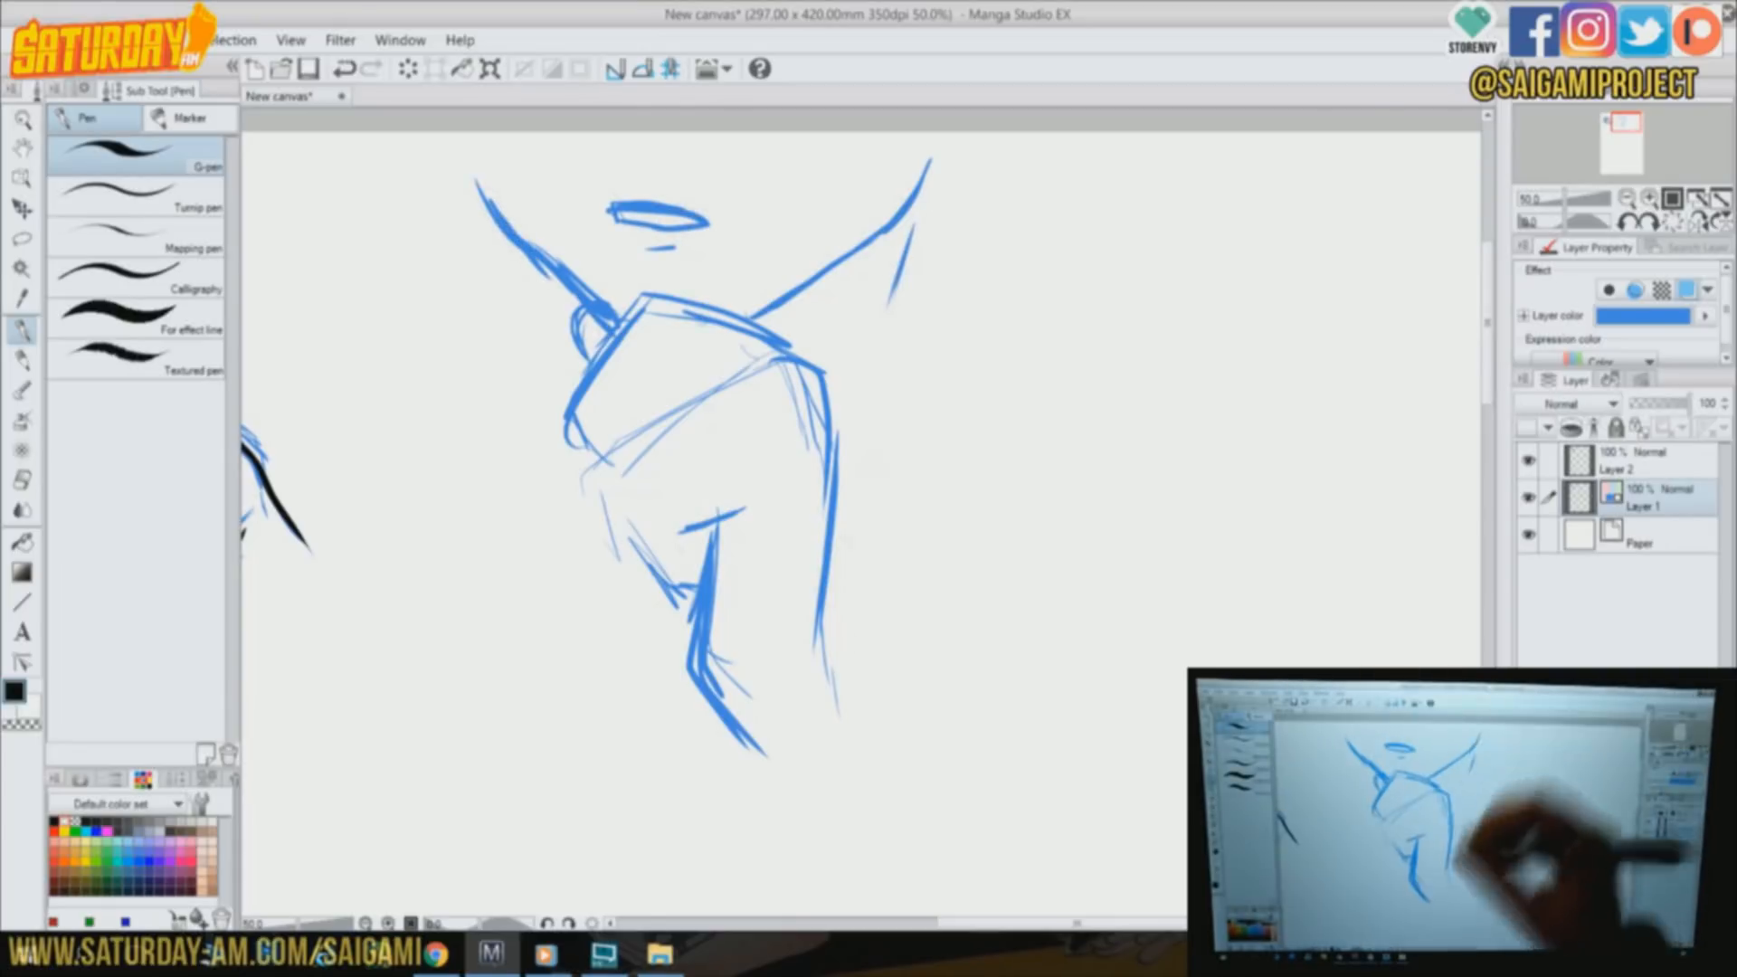
Sketch the fist's outer wrist edge, the gap beneath its upper finger and the back of the hand
left_click_drag(823, 653, 882, 721)
left_click_drag(674, 358, 729, 374)
left_click_drag(674, 362, 624, 413)
left_click_drag(756, 335, 832, 488)
Sketch the fist's lowest curled finger and strengthen the inner wrist contour
left_click_drag(651, 507, 683, 592)
left_click_drag(653, 498, 789, 466)
mouse_move(687, 532)
left_mouse_down()
mouse_move(706, 570)
mouse_move(744, 534)
left_mouse_up()
left_click_drag(723, 533, 692, 624)
left_click_drag(692, 624, 747, 756)
left_click_drag(695, 695, 747, 756)
Define the middle curled fingers of the fist with blue sketch strokes
left_click_drag(674, 437, 802, 428)
left_click_drag(715, 419, 674, 584)
left_click_drag(749, 365, 603, 452)
left_click_drag(604, 470, 617, 547)
left_click_drag(629, 411, 637, 423)
On Layer 2, ink the fist's inner wrist and lower curled fingers in black
left_click(1646, 464)
mouse_move(684, 533)
left_mouse_down()
mouse_move(760, 505)
mouse_move(758, 528)
left_mouse_up()
mouse_move(721, 533)
left_mouse_down()
mouse_move(696, 709)
mouse_move(790, 801)
left_mouse_up()
left_click_drag(655, 512, 691, 597)
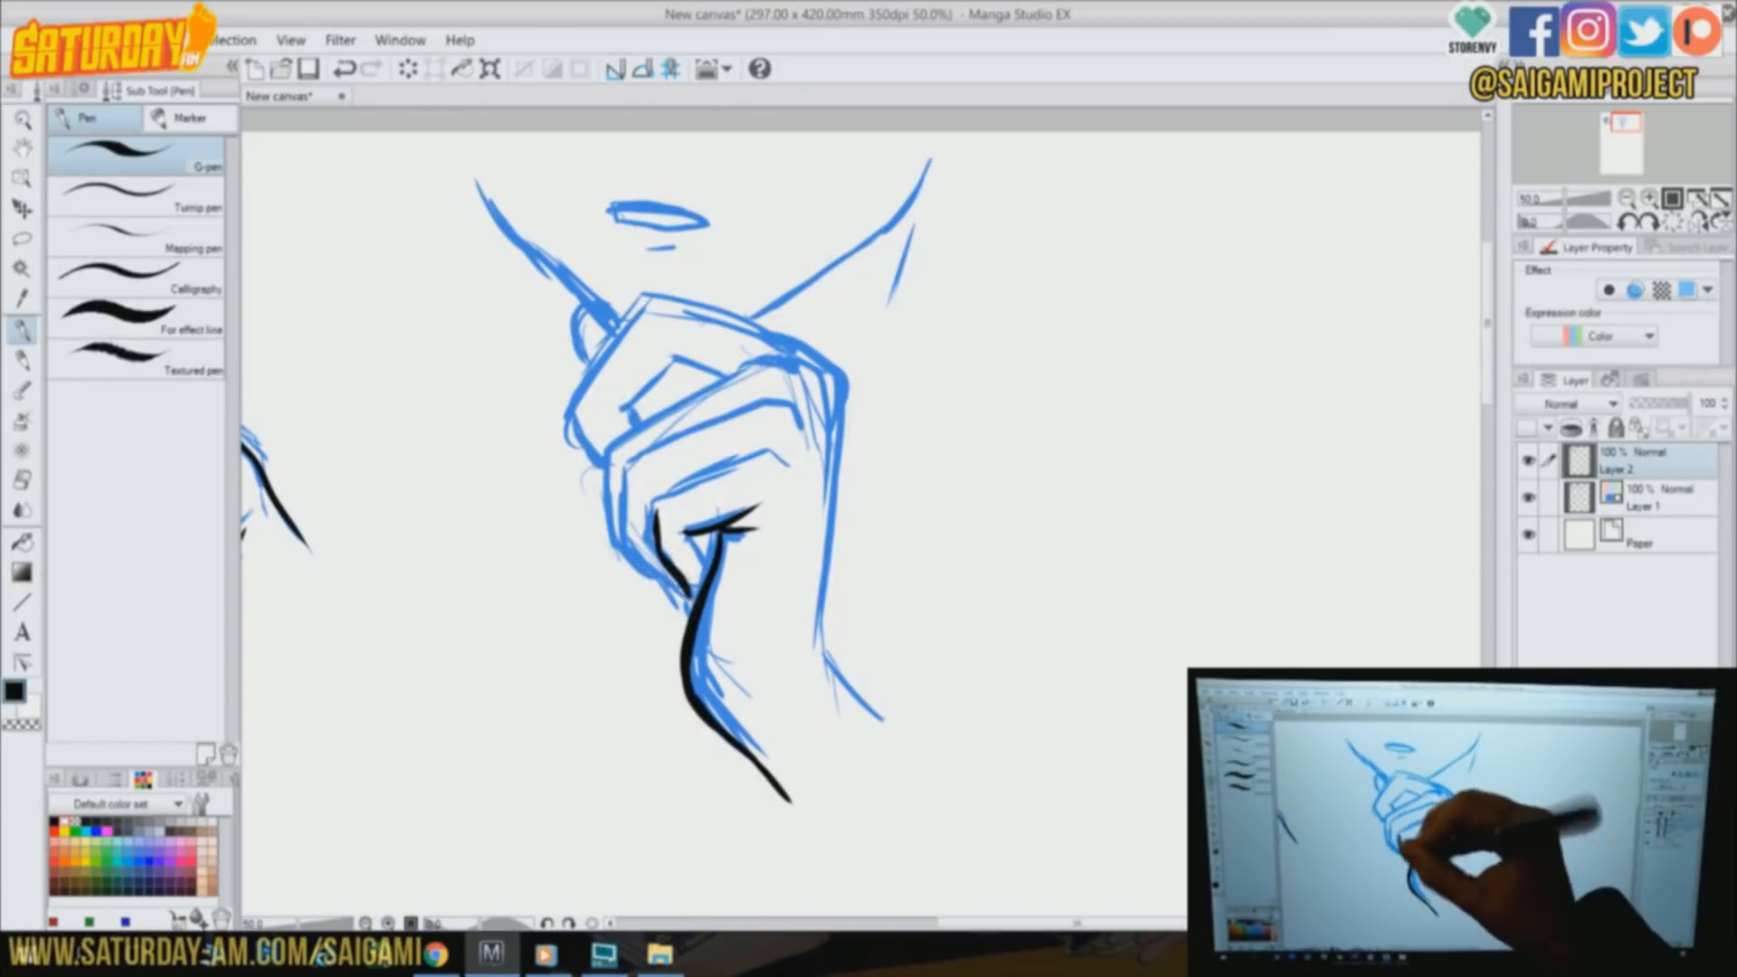
left_click_drag(660, 516, 795, 461)
left_click_drag(630, 462, 689, 608)
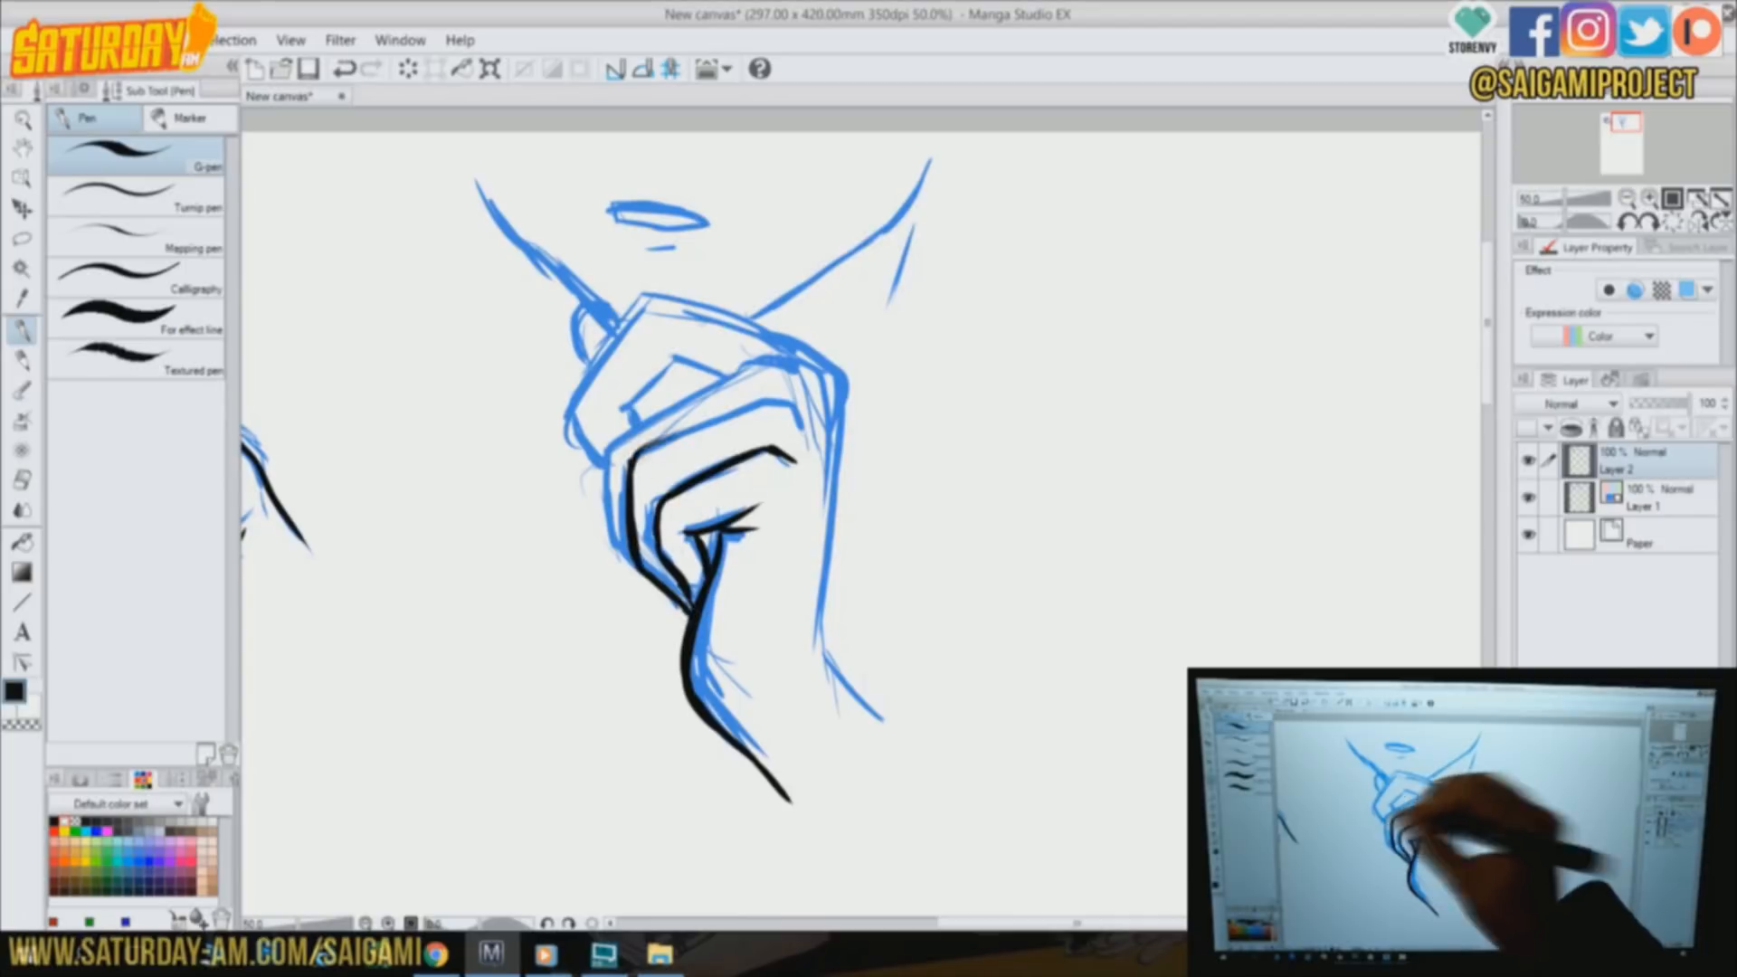
Ink the fist's remaining fingers, the back of the hand and the outer wrist
left_click_drag(638, 450, 808, 418)
left_click_drag(606, 446, 634, 570)
mouse_move(784, 338)
left_mouse_down()
mouse_move(845, 432)
mouse_move(827, 683)
left_mouse_up()
left_click_drag(830, 665, 890, 730)
mouse_move(796, 343)
left_mouse_down()
mouse_move(588, 430)
mouse_move(693, 360)
left_mouse_up()
Ink the jaw lines and mouth above the fist, and hatch the shadow between the jaw and hand
mouse_move(477, 182)
left_mouse_down()
mouse_move(521, 252)
mouse_move(615, 332)
left_mouse_up()
left_click_drag(755, 319, 937, 149)
left_click_drag(936, 152, 922, 339)
mouse_move(674, 380)
left_mouse_down()
mouse_move(670, 405)
mouse_move(788, 317)
left_mouse_up()
left_click_drag(889, 264, 831, 360)
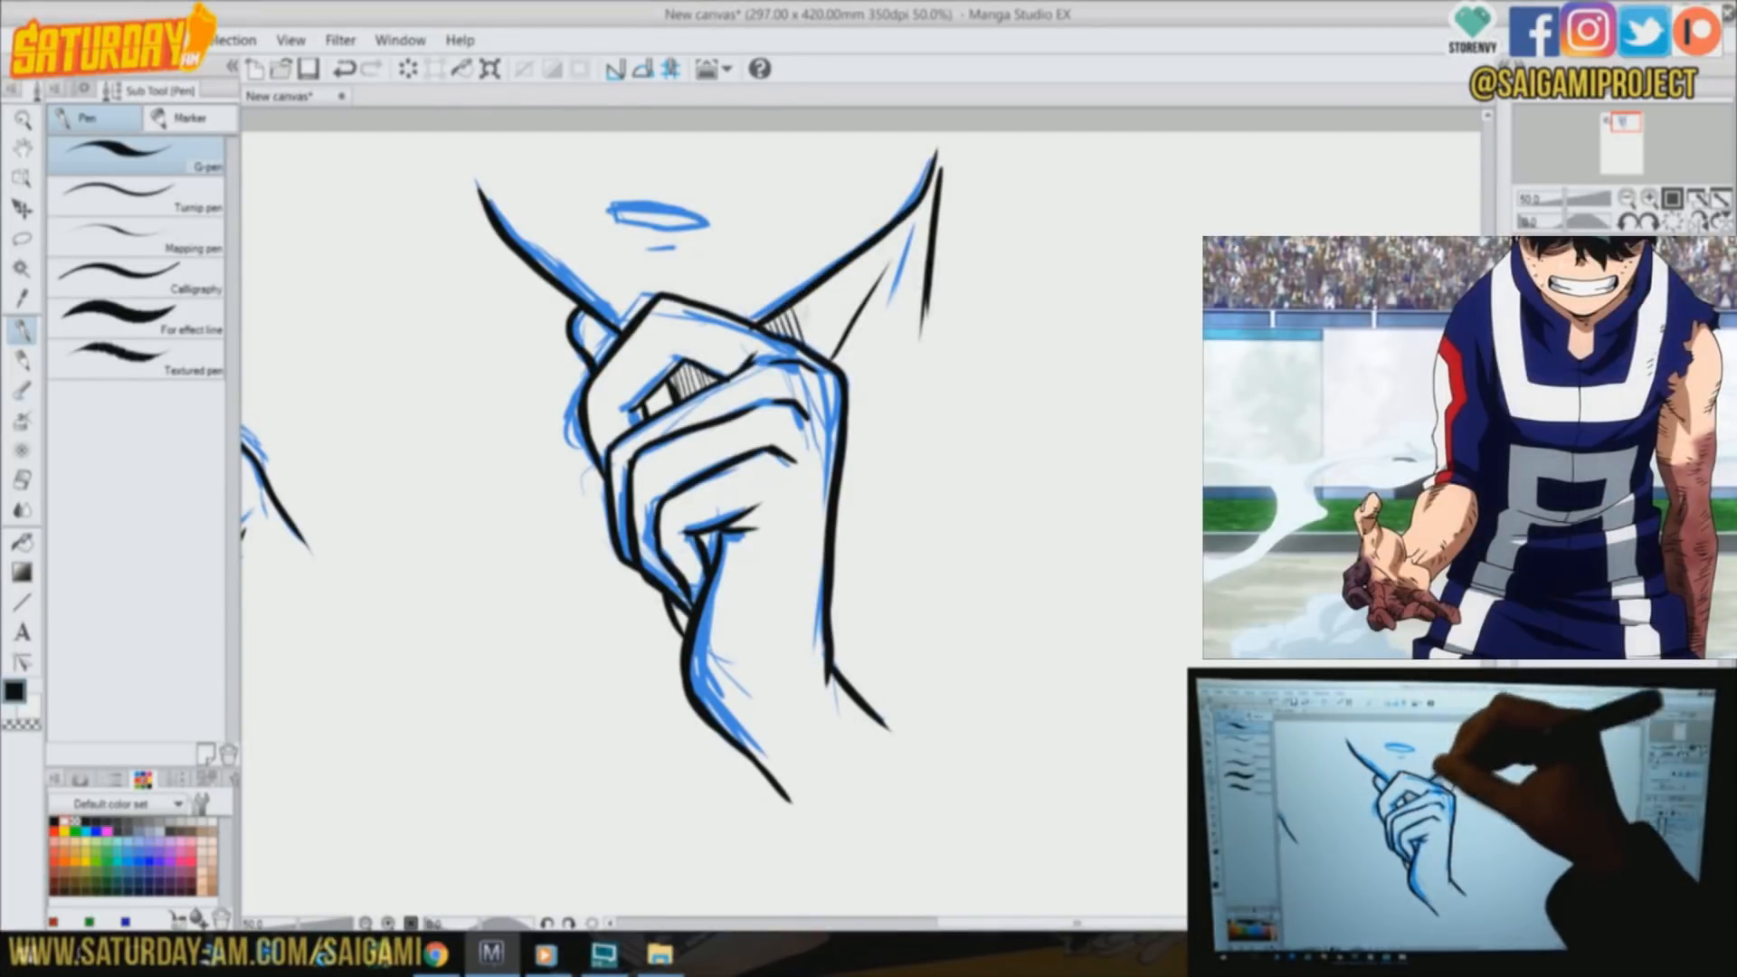
left_click_drag(808, 298, 827, 353)
left_click_drag(849, 266, 863, 306)
mouse_move(615, 217)
left_mouse_down()
mouse_move(707, 223)
mouse_move(691, 246)
left_mouse_up()
mouse_move(542, 276)
left_mouse_down()
mouse_move(543, 445)
mouse_move(469, 492)
left_mouse_up()
left_click_drag(925, 309, 984, 445)
left_click(350, 72)
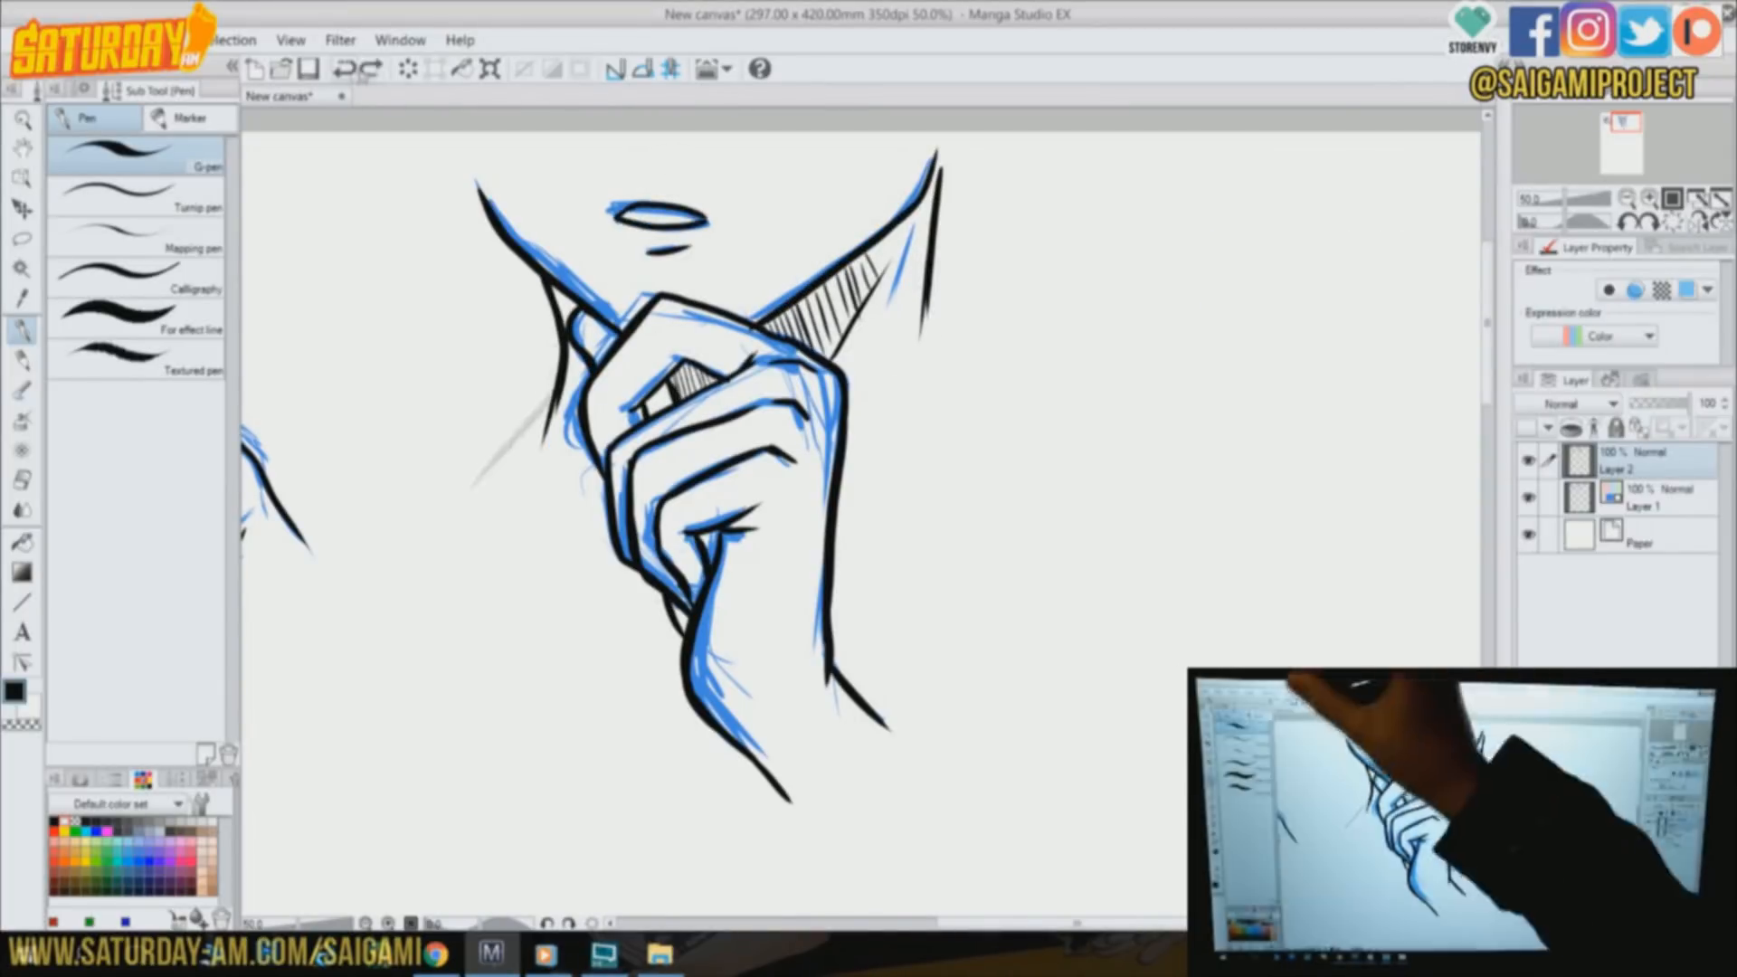
Ink the two neck lines running down from the jaw on either side of the fist
left_click_drag(936, 154, 941, 455)
left_click_drag(543, 274, 566, 552)
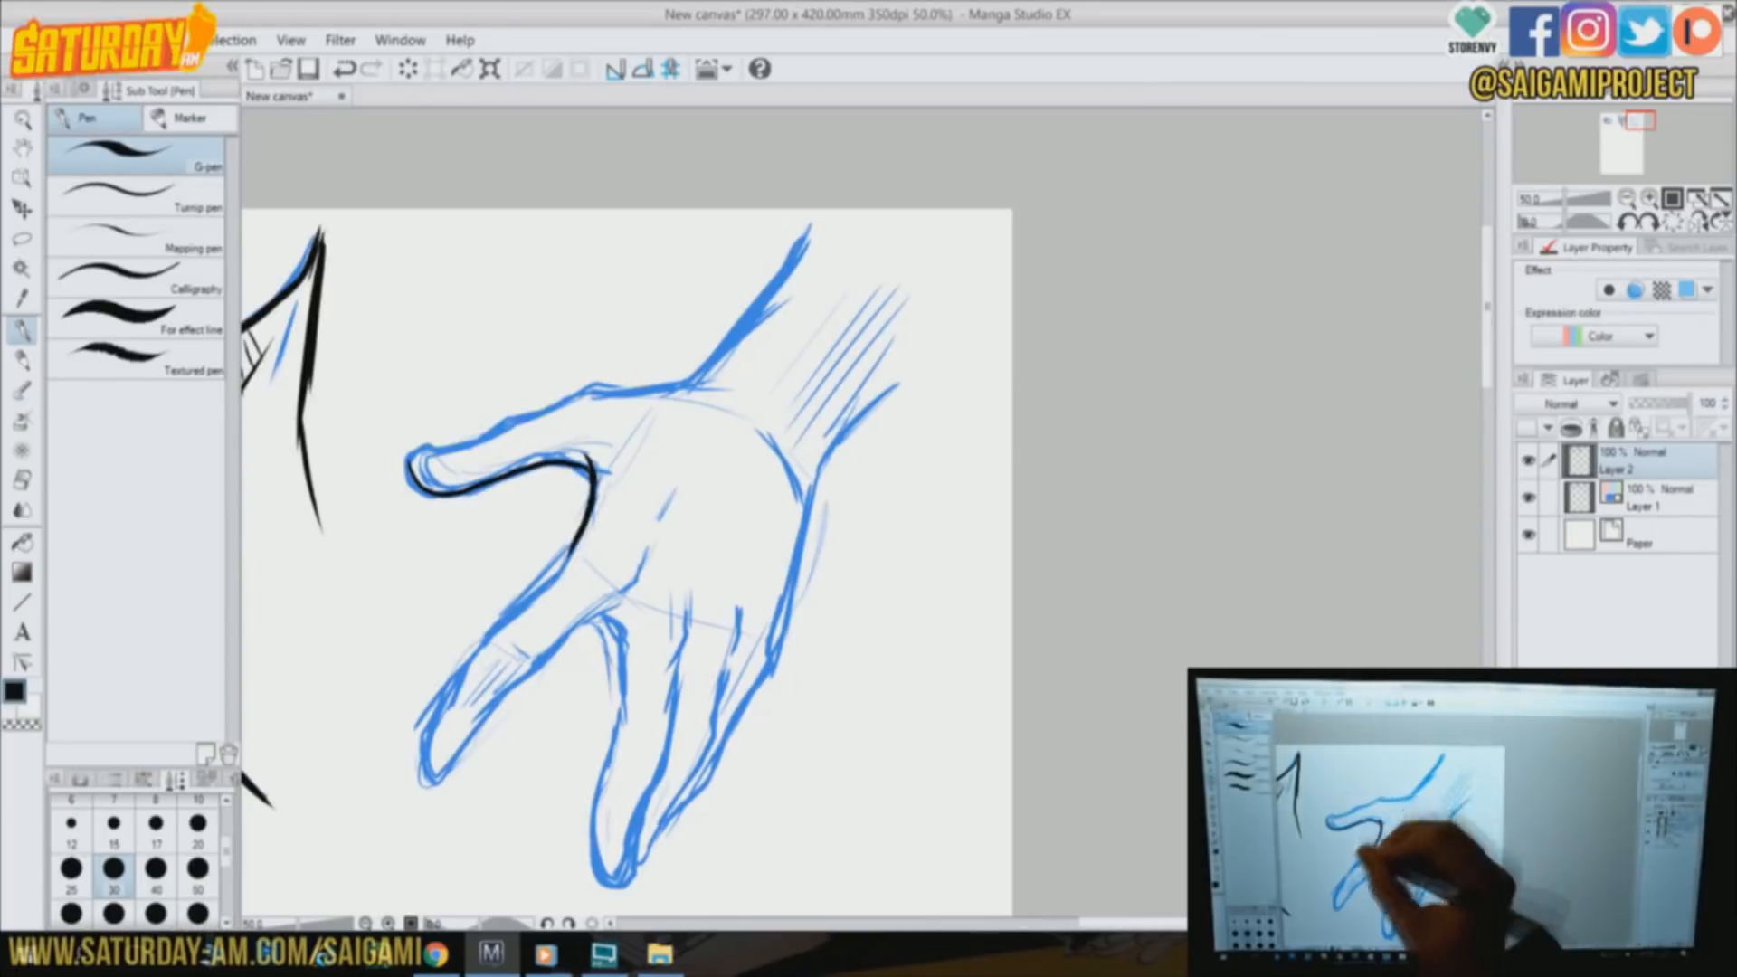
Ink the outline of the open hand's thumb, fingers and forearm over its blue sketch
mouse_move(414, 470)
left_mouse_down()
mouse_move(427, 778)
mouse_move(653, 549)
left_mouse_up()
mouse_move(599, 615)
left_mouse_down()
mouse_move(619, 800)
mouse_move(597, 887)
left_mouse_up()
mouse_move(412, 461)
left_mouse_down()
mouse_move(662, 387)
mouse_move(723, 395)
mouse_move(808, 226)
left_mouse_up()
left_click_drag(676, 714, 590, 882)
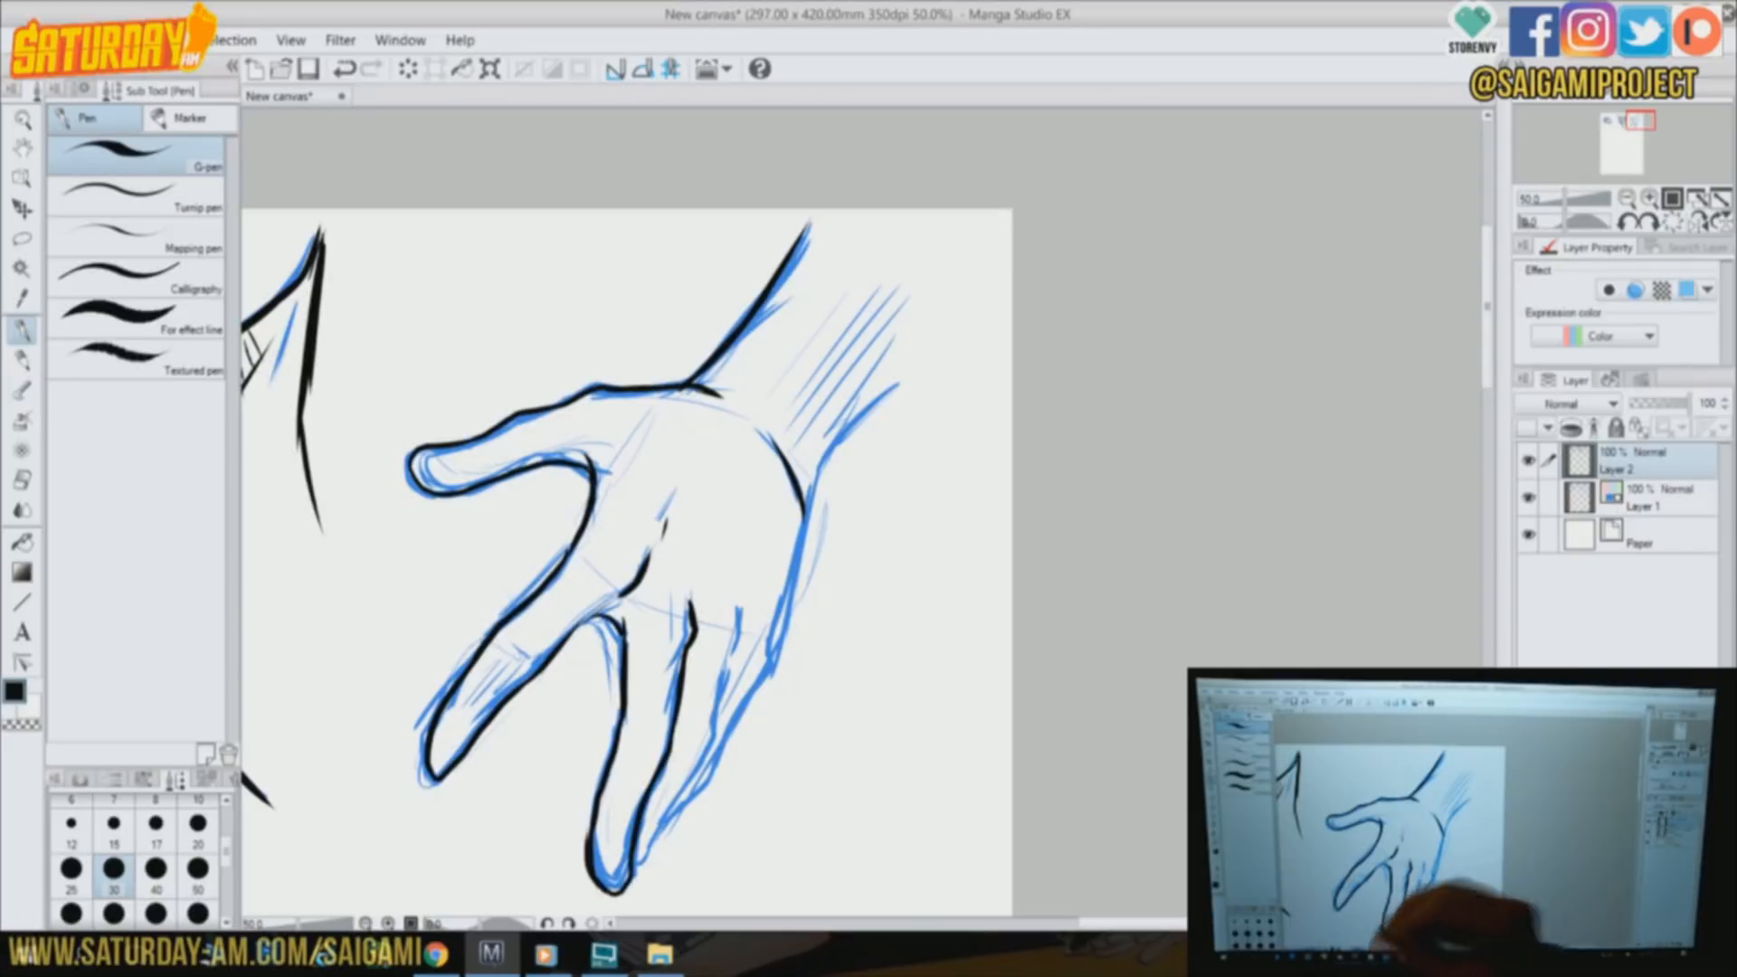
left_click_drag(696, 778, 638, 882)
left_click_drag(737, 605, 687, 796)
mouse_move(807, 471)
left_mouse_down()
mouse_move(769, 679)
mouse_move(666, 829)
left_mouse_up()
Ink the open hand's fingertip and nail details and the outer edge of its wrist
left_click_drag(605, 845, 631, 877)
left_click_drag(437, 749, 446, 769)
left_click_drag(433, 460, 457, 471)
left_click_drag(818, 472, 919, 339)
Hatch shadows on the outer palm and across the wrist of the open hand
left_click_drag(761, 434, 733, 499)
left_click_drag(769, 443, 707, 579)
mouse_move(882, 274)
left_mouse_down()
mouse_move(767, 452)
mouse_move(786, 457)
left_mouse_up()
left_click_drag(909, 316, 801, 475)
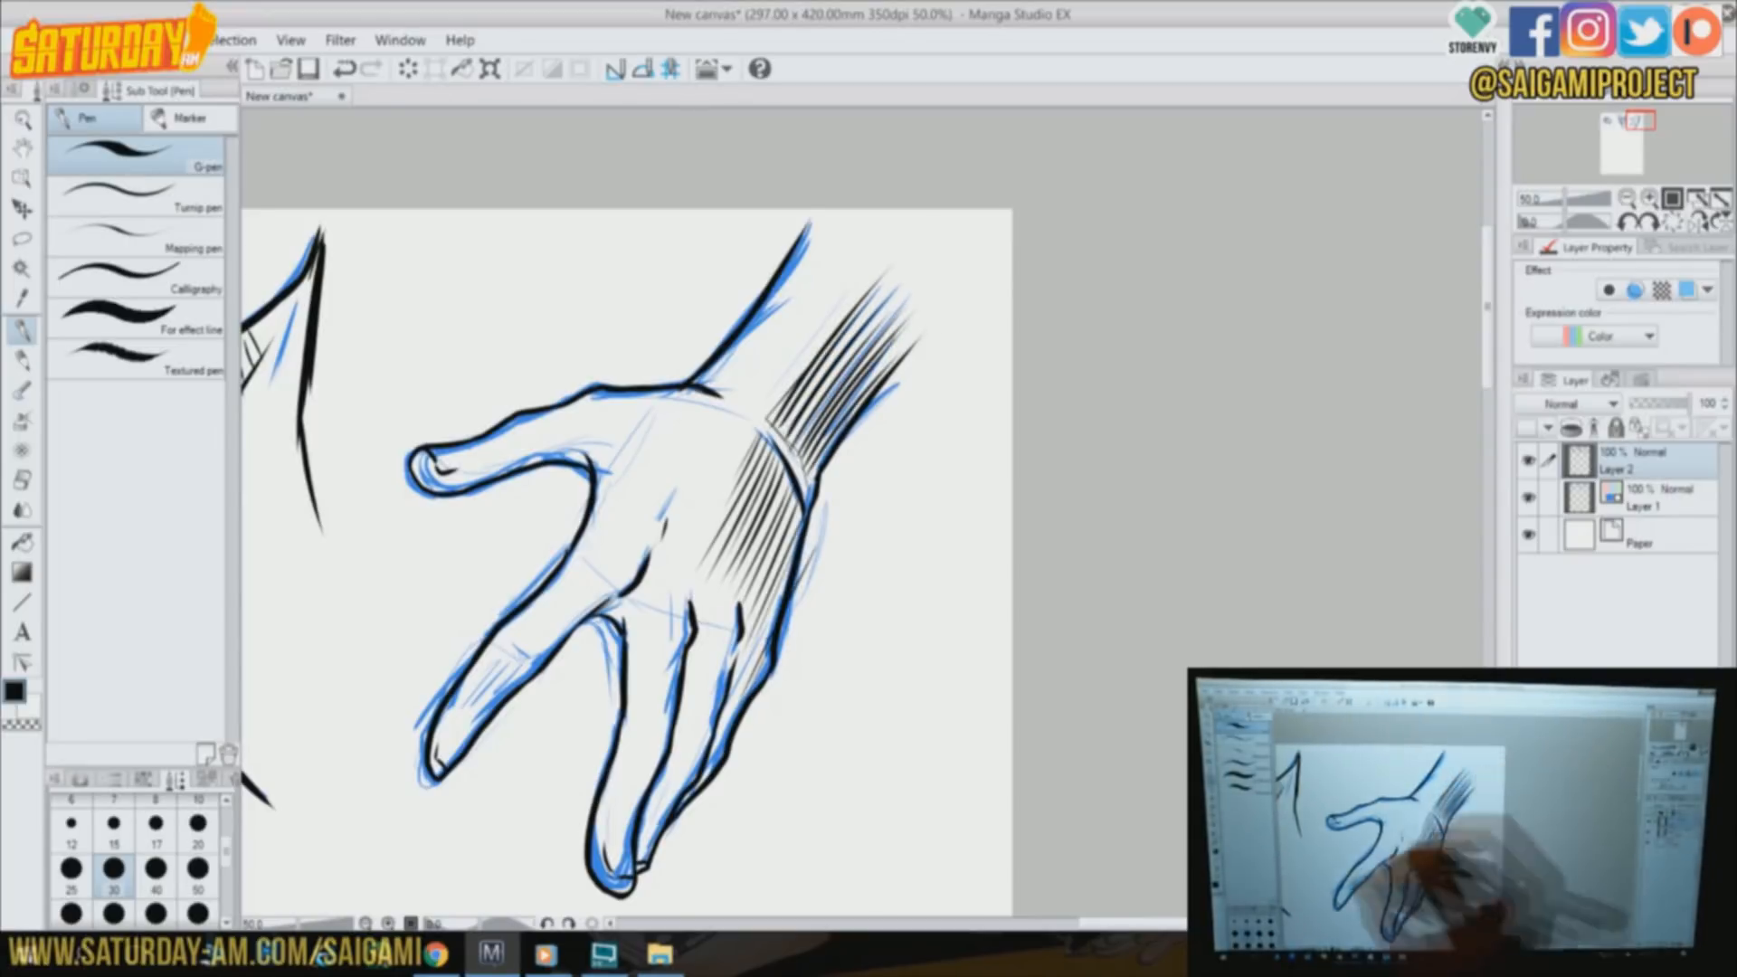
Hatch the open hand's fingers and central palm, and add light strokes alongside the forearm
left_click_drag(527, 650, 468, 720)
left_click_drag(641, 747, 619, 803)
left_click_drag(655, 749, 621, 825)
left_click_drag(678, 771, 655, 821)
left_click_drag(767, 638, 724, 723)
left_click_drag(768, 658, 704, 780)
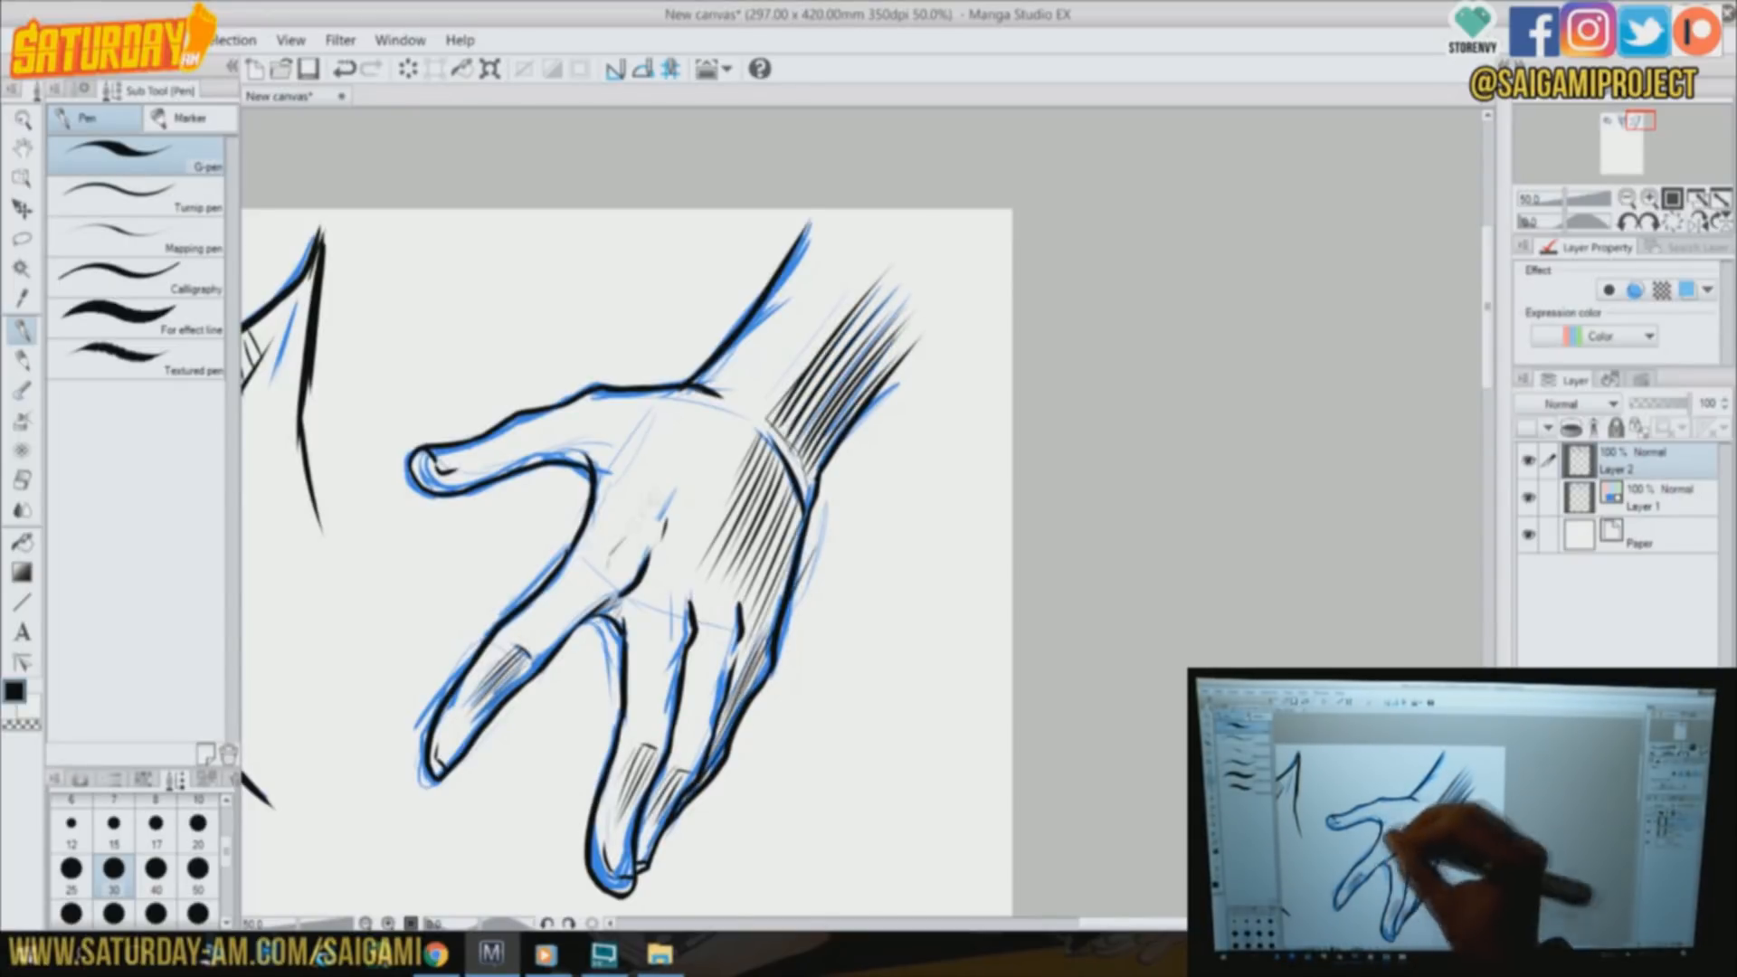
left_click_drag(575, 450, 532, 463)
left_click_drag(858, 443, 926, 368)
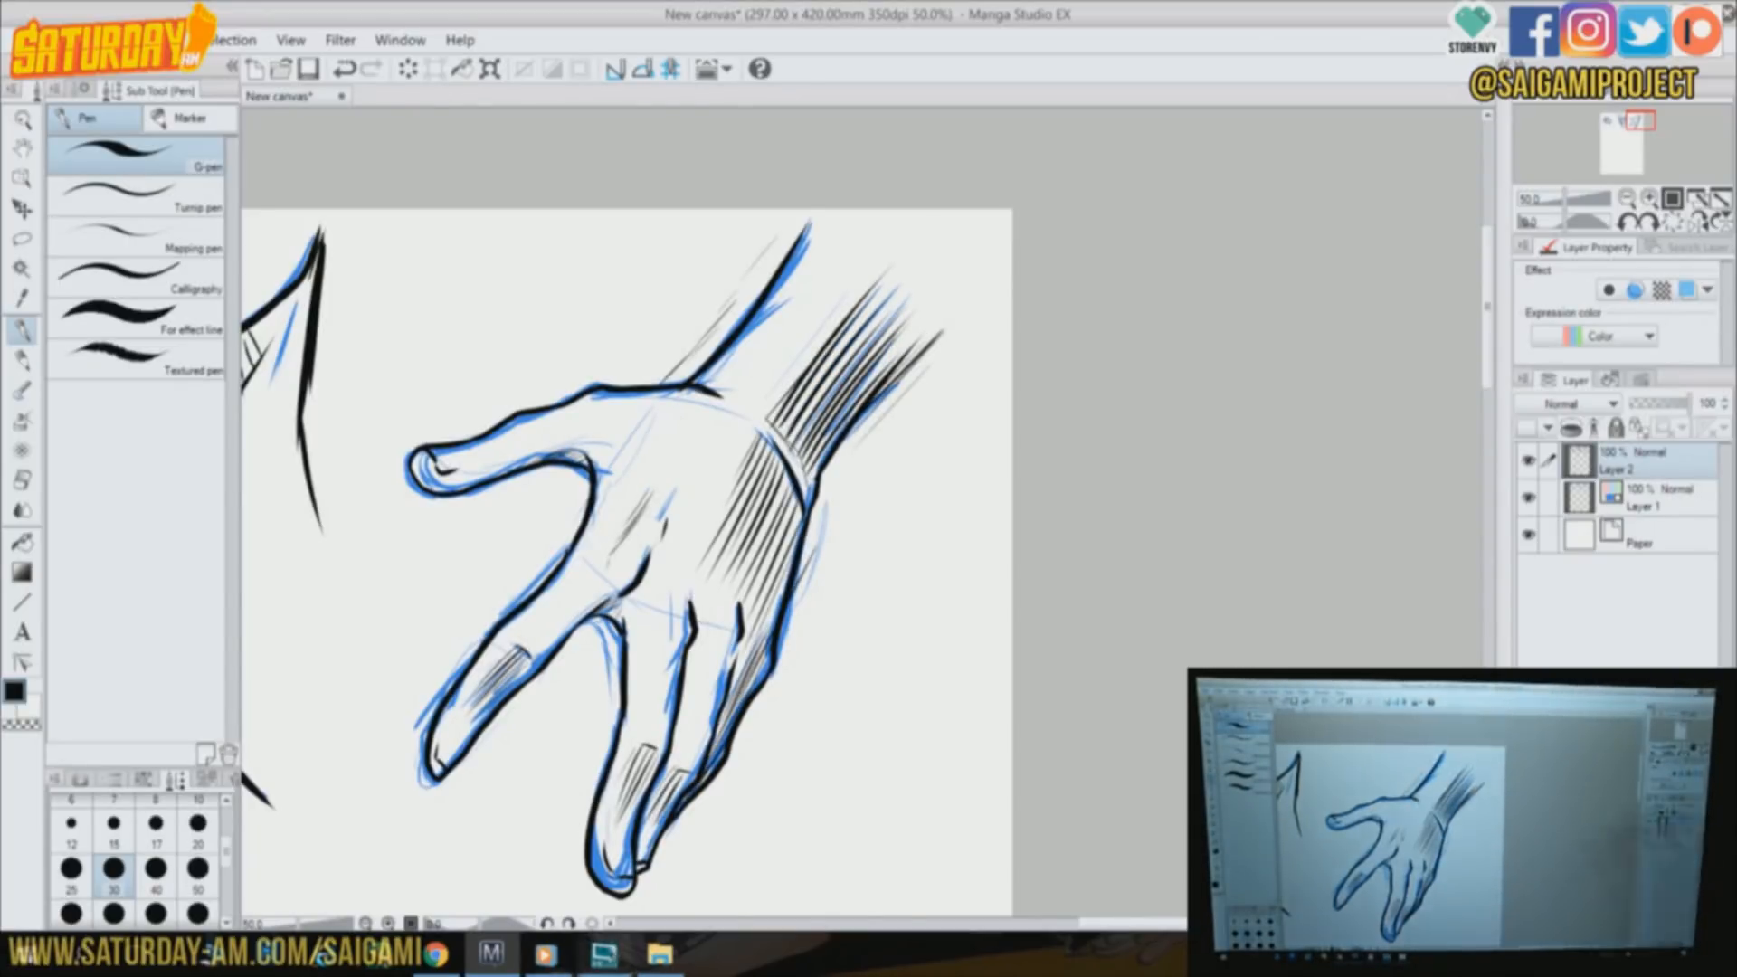
On Layer 1, rough in a surface line and the basic block of a hand below the first drawings
left_click_drag(1638, 121, 1617, 134)
left_click(1648, 498)
left_click_drag(326, 680, 932, 631)
left_click_drag(303, 690, 1015, 633)
left_click_drag(555, 367, 421, 639)
left_click_drag(556, 366, 622, 421)
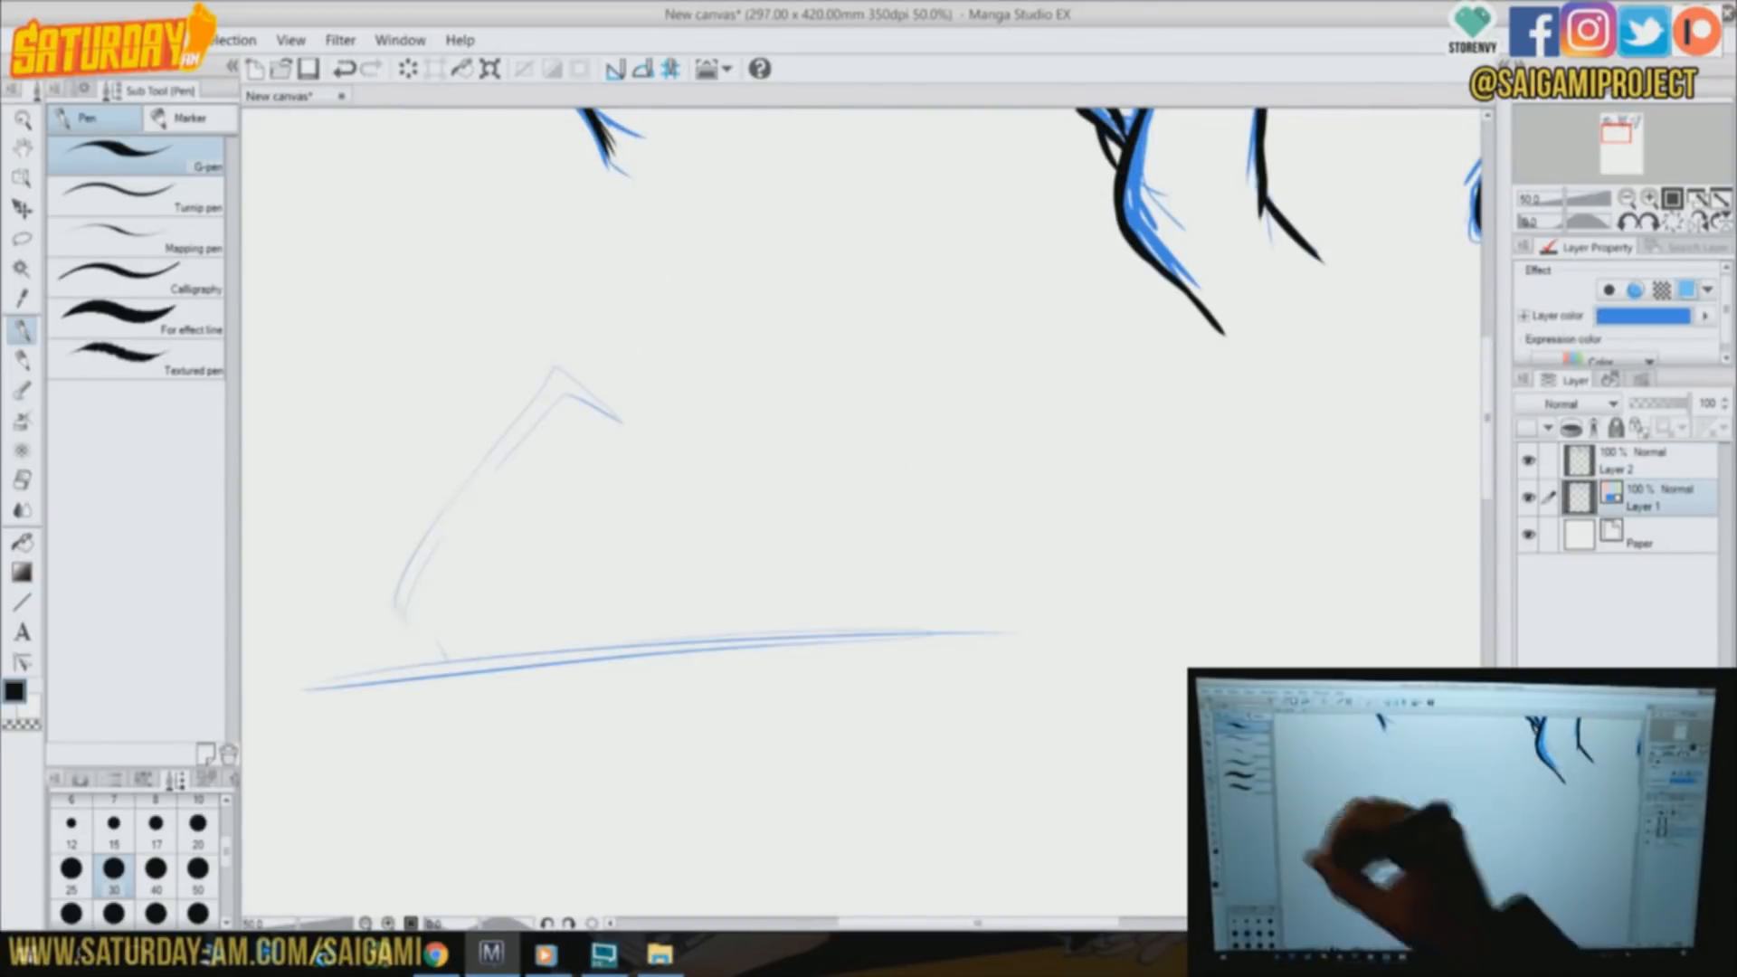
Sketch the pen's guide lines and the thumb and fingers gripping it
left_click_drag(592, 299, 671, 579)
left_click_drag(669, 567, 556, 656)
left_click_drag(565, 230, 692, 601)
left_click_drag(670, 477, 695, 566)
left_click_drag(635, 437, 659, 509)
left_click_drag(553, 453, 672, 576)
left_click_drag(642, 444, 673, 574)
left_click_drag(682, 568, 705, 557)
left_click_drag(702, 484, 702, 559)
left_click_drag(653, 447, 701, 486)
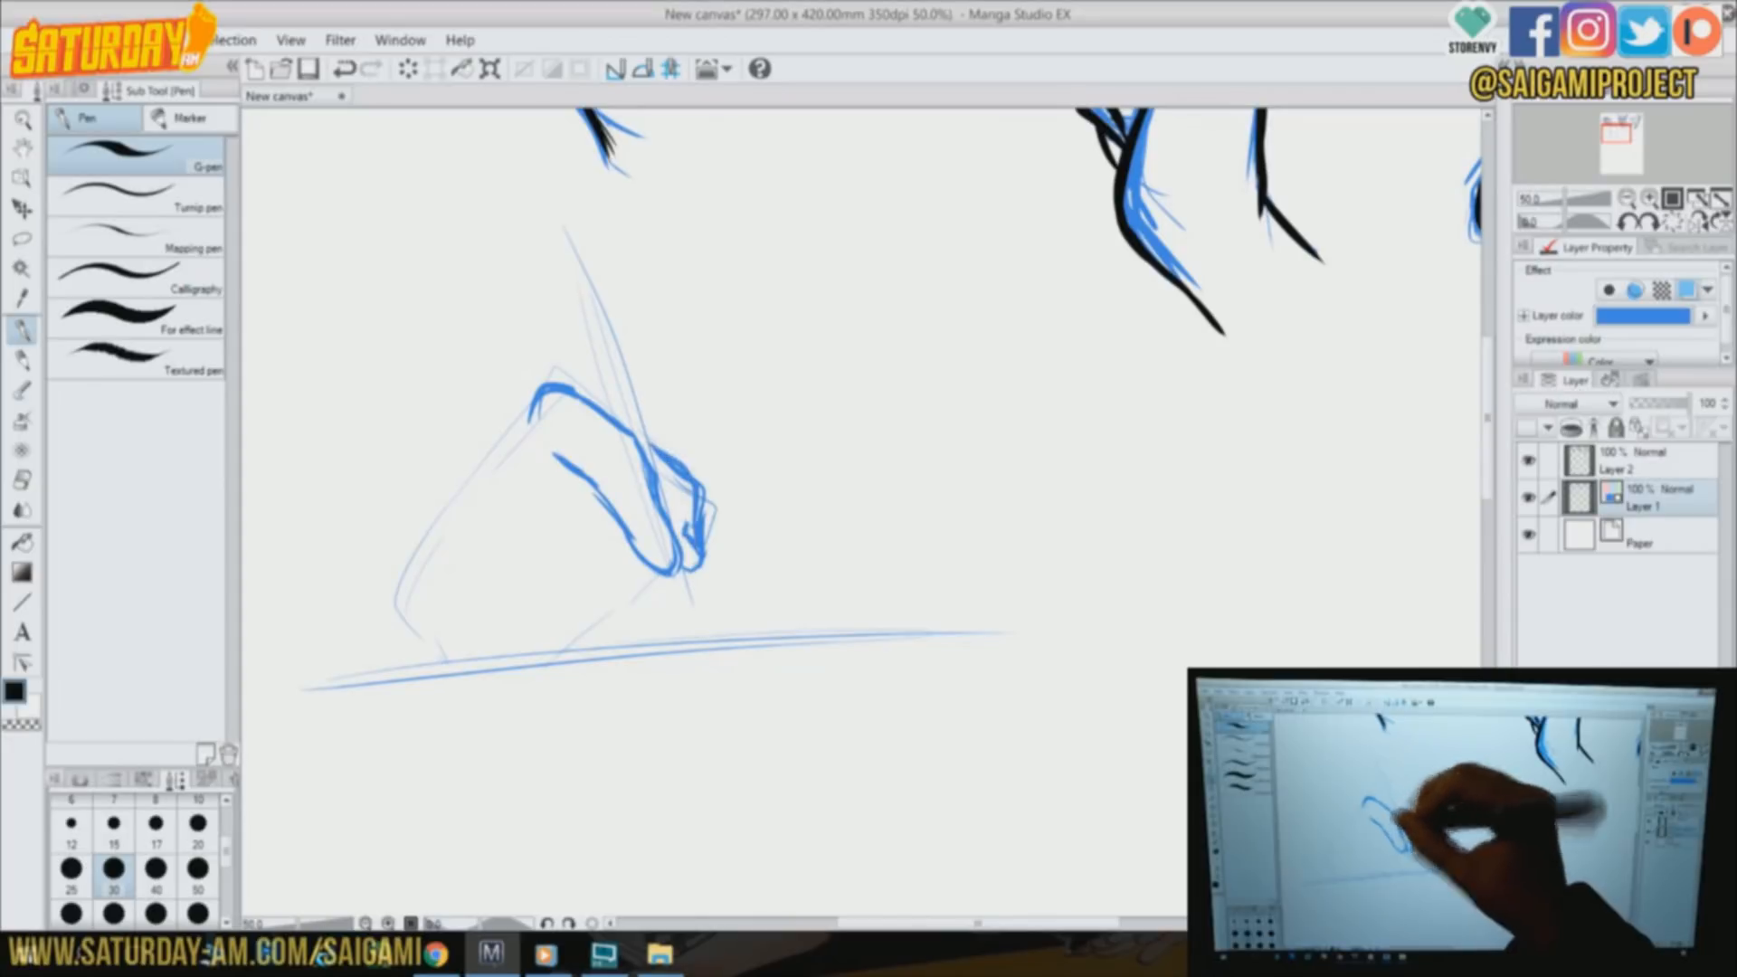
Sketch the pen barrel, the knuckle contour and the folded lower fingers of the writing hand
left_click_drag(563, 231, 597, 409)
left_click_drag(478, 496, 443, 661)
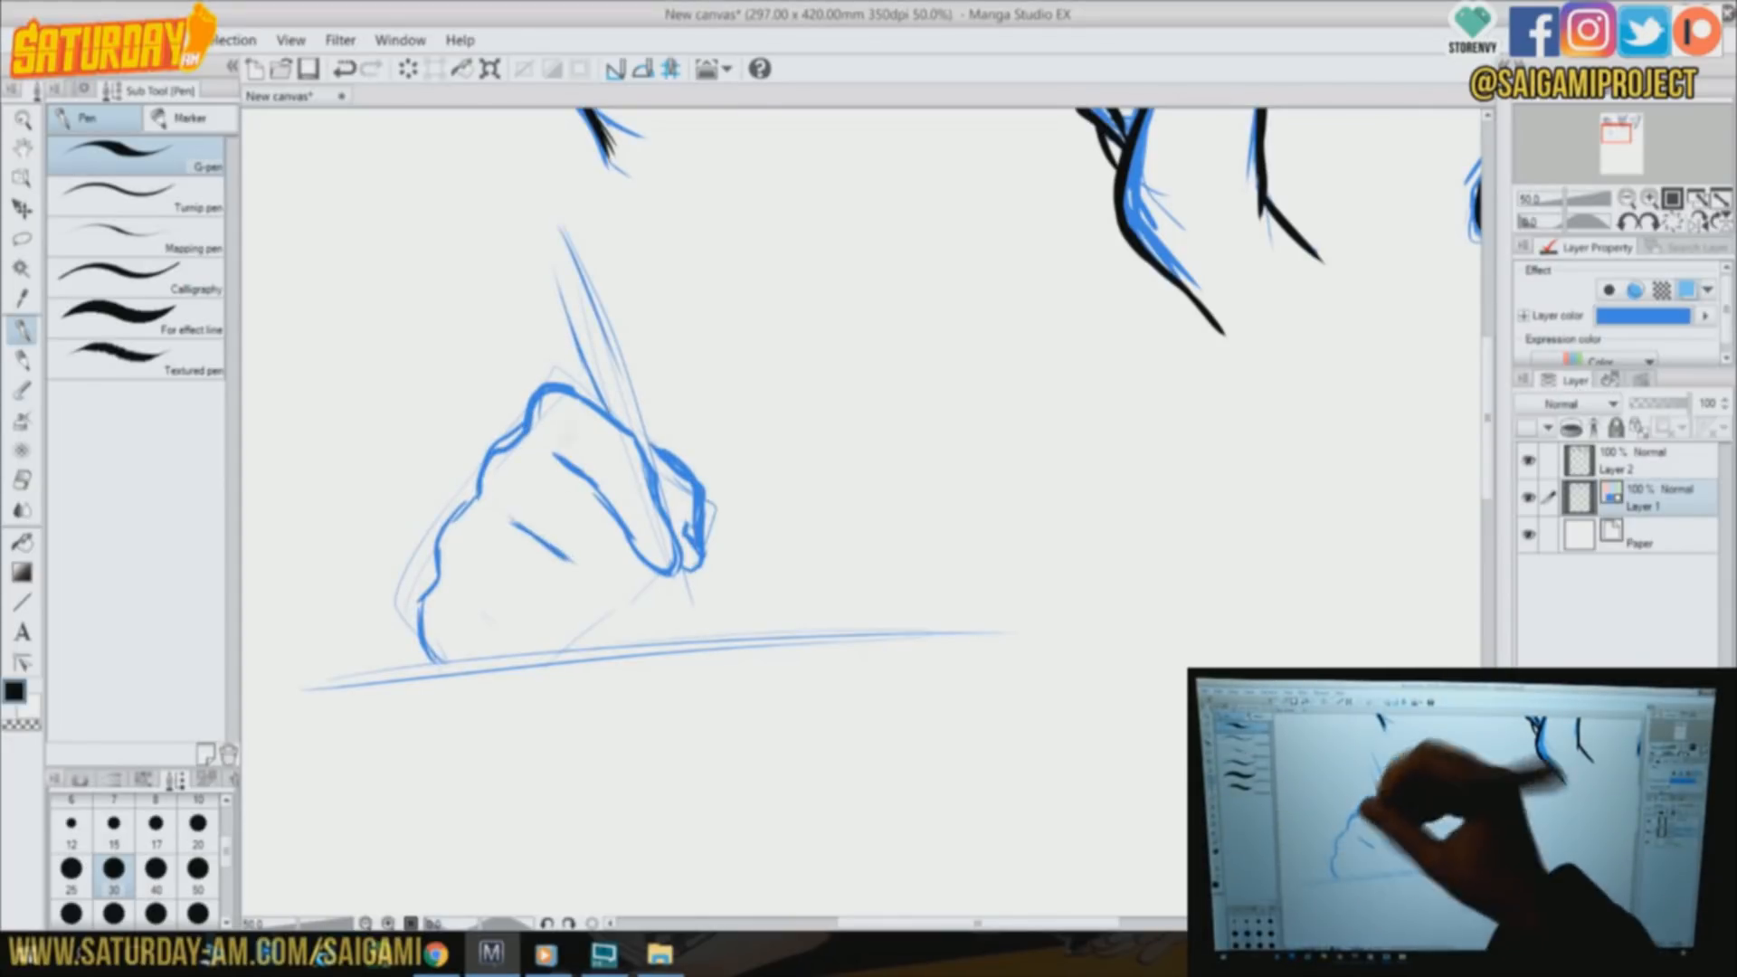
left_click_drag(590, 528, 561, 566)
left_click_drag(572, 575, 649, 590)
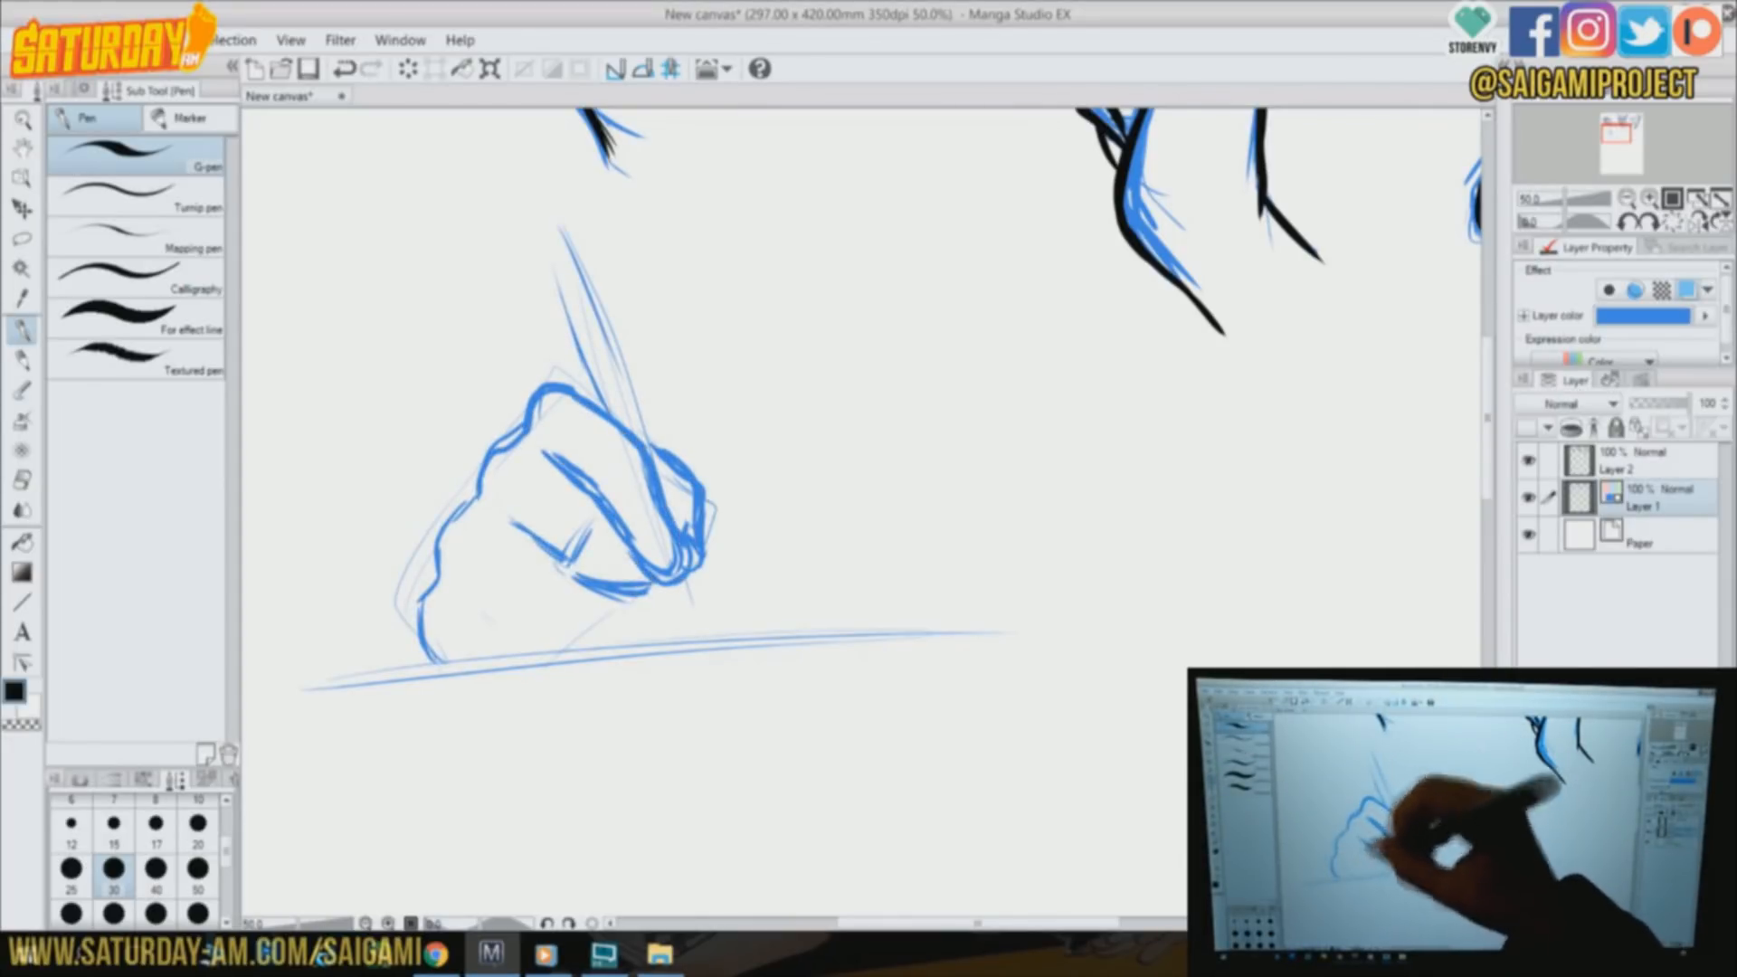
left_click_drag(507, 638, 602, 602)
left_click_drag(626, 610, 606, 649)
left_click_drag(425, 606, 484, 656)
Sketch the pen tip and add strokes defining the surface under the writing hand
left_click_drag(520, 425, 415, 523)
mouse_move(674, 579)
left_mouse_down()
mouse_move(701, 644)
mouse_move(963, 620)
left_mouse_up()
mouse_move(611, 592)
left_mouse_down()
mouse_move(511, 643)
mouse_move(579, 647)
left_mouse_up()
left_click_drag(276, 722, 961, 635)
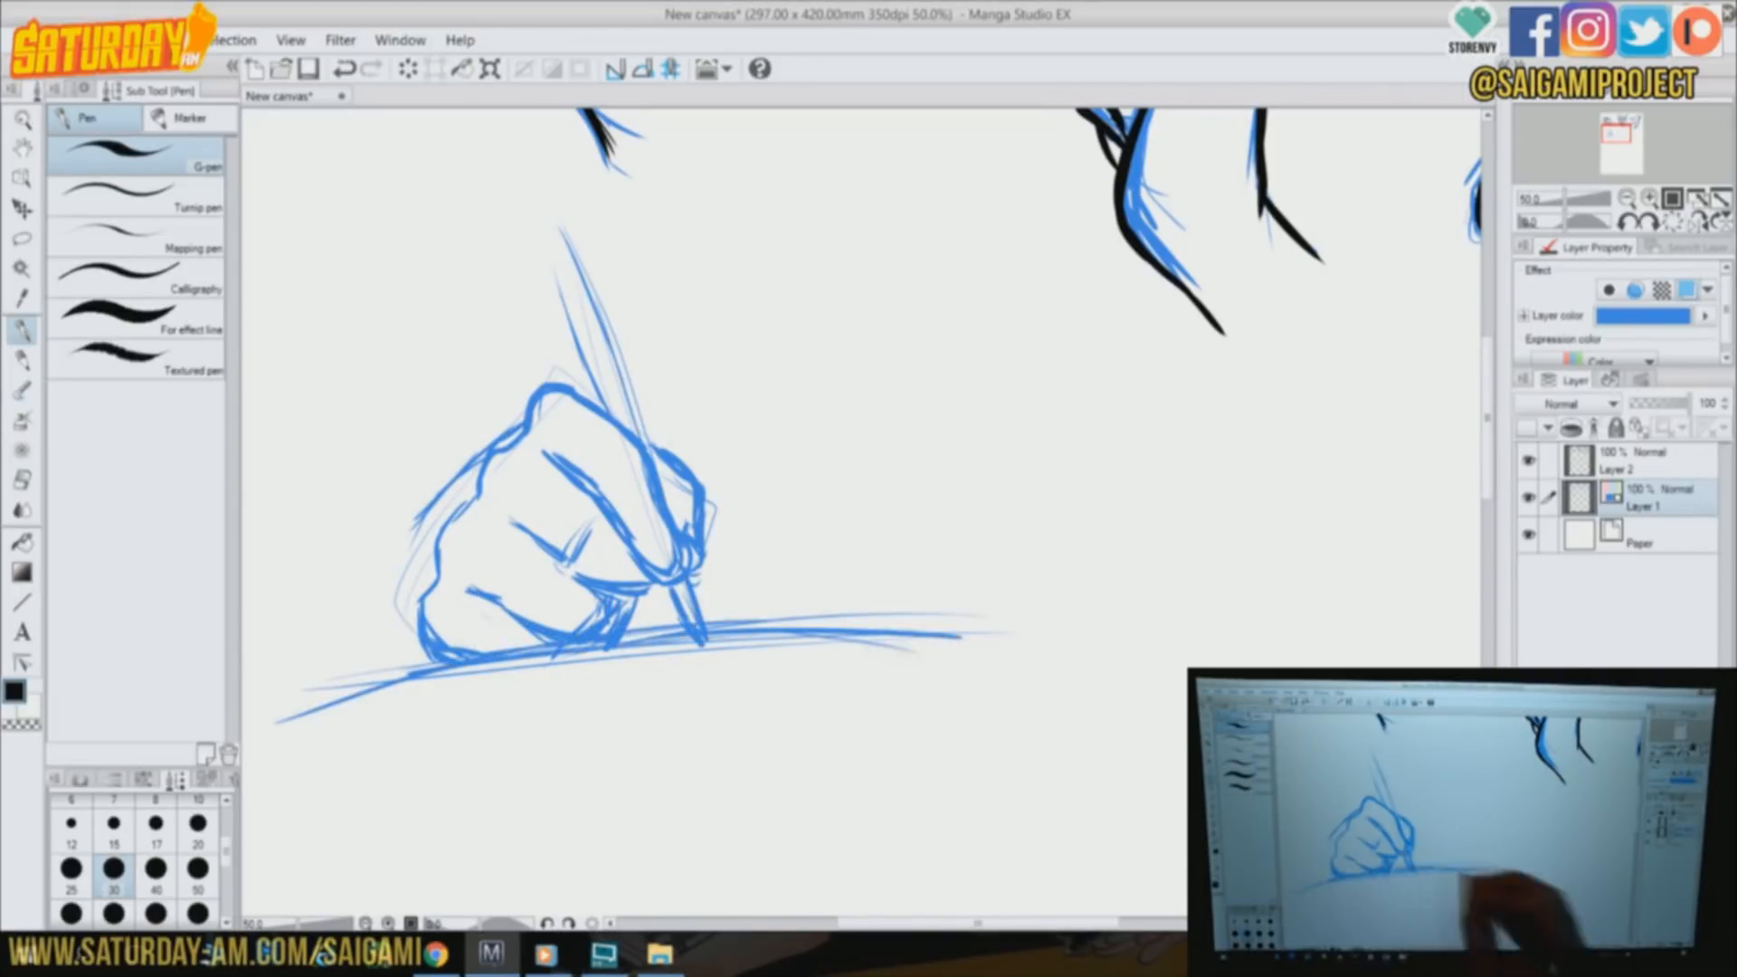
left_click_drag(769, 669, 389, 731)
left_click_drag(805, 680, 416, 719)
left_click_drag(706, 644, 1113, 595)
Sketch the heel of the writing hand, its wrist and forearm, and a crease on the gripping finger
left_click_drag(488, 444, 367, 497)
left_click_drag(295, 606, 407, 677)
mouse_move(479, 465)
left_mouse_down()
mouse_move(408, 545)
mouse_move(360, 541)
left_mouse_up()
left_click_drag(391, 355, 271, 561)
left_click_drag(288, 516, 282, 620)
left_click_drag(430, 285, 270, 557)
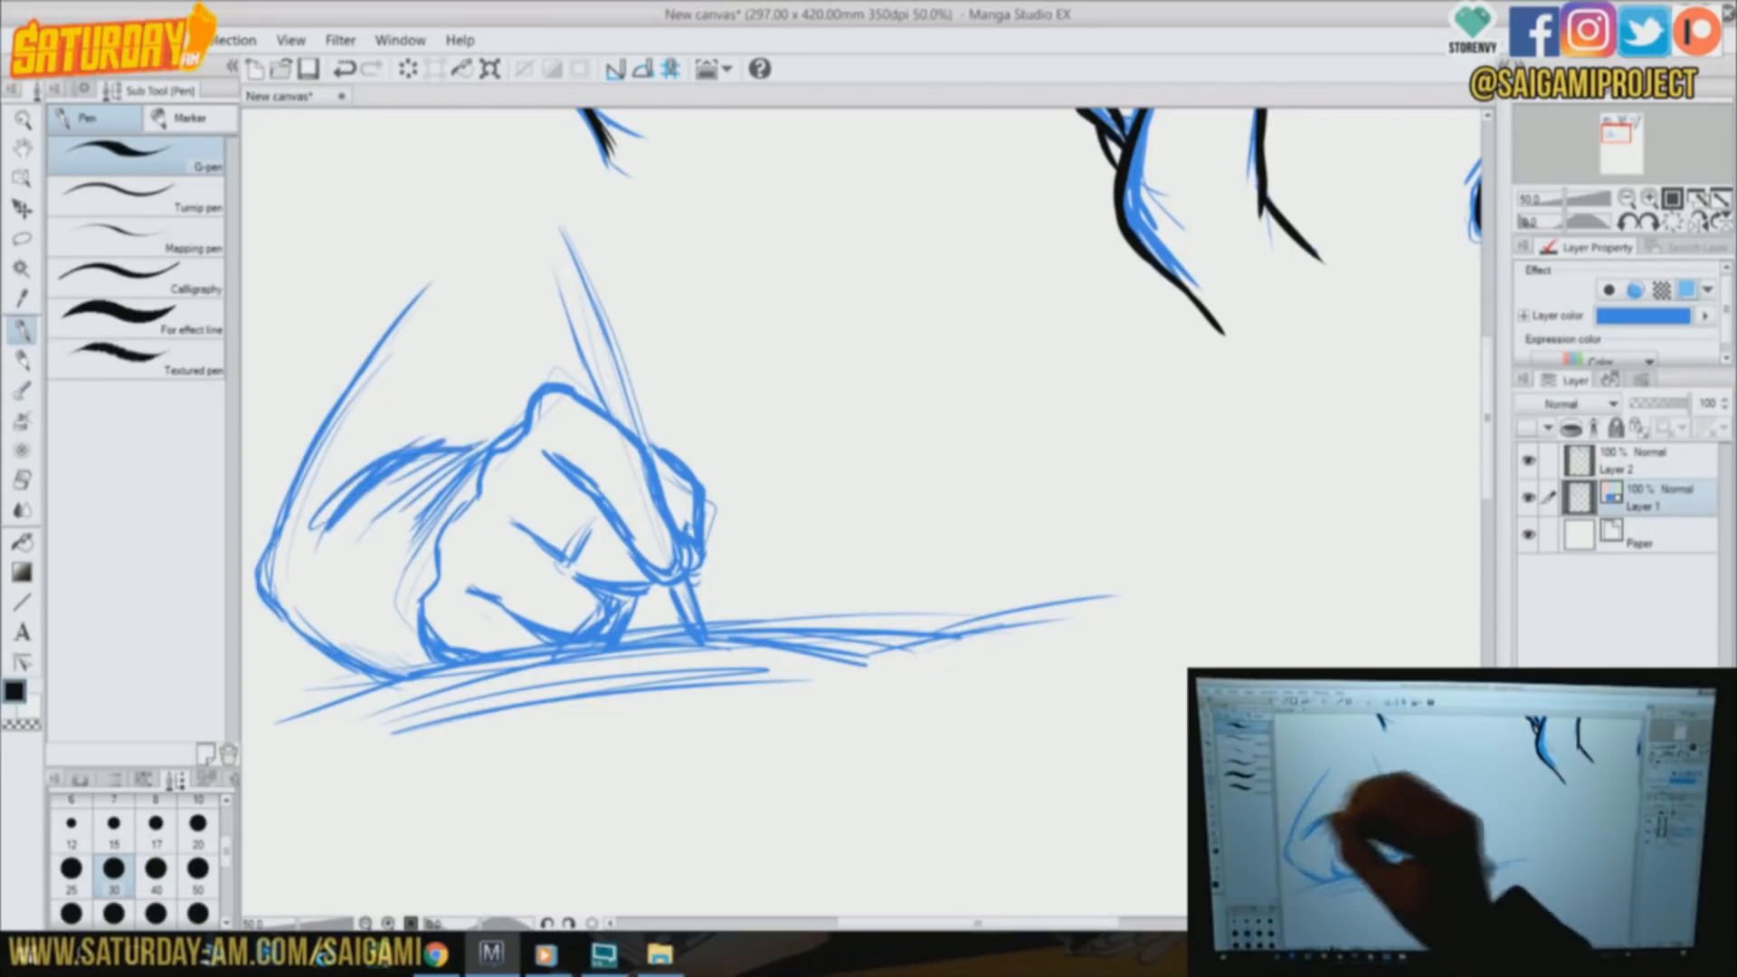
left_click_drag(484, 443, 313, 527)
left_click_drag(358, 362, 516, 400)
left_click_drag(472, 366, 452, 401)
left_click_drag(601, 466, 640, 444)
On Layer 2, ink the writing hand's front gripping finger and the pen's barrel and tip
left_click(1664, 467)
mouse_move(520, 431)
left_mouse_down()
mouse_move(530, 400)
mouse_move(641, 443)
mouse_move(672, 563)
left_mouse_up()
left_click_drag(550, 272, 601, 404)
left_click_drag(575, 247, 646, 440)
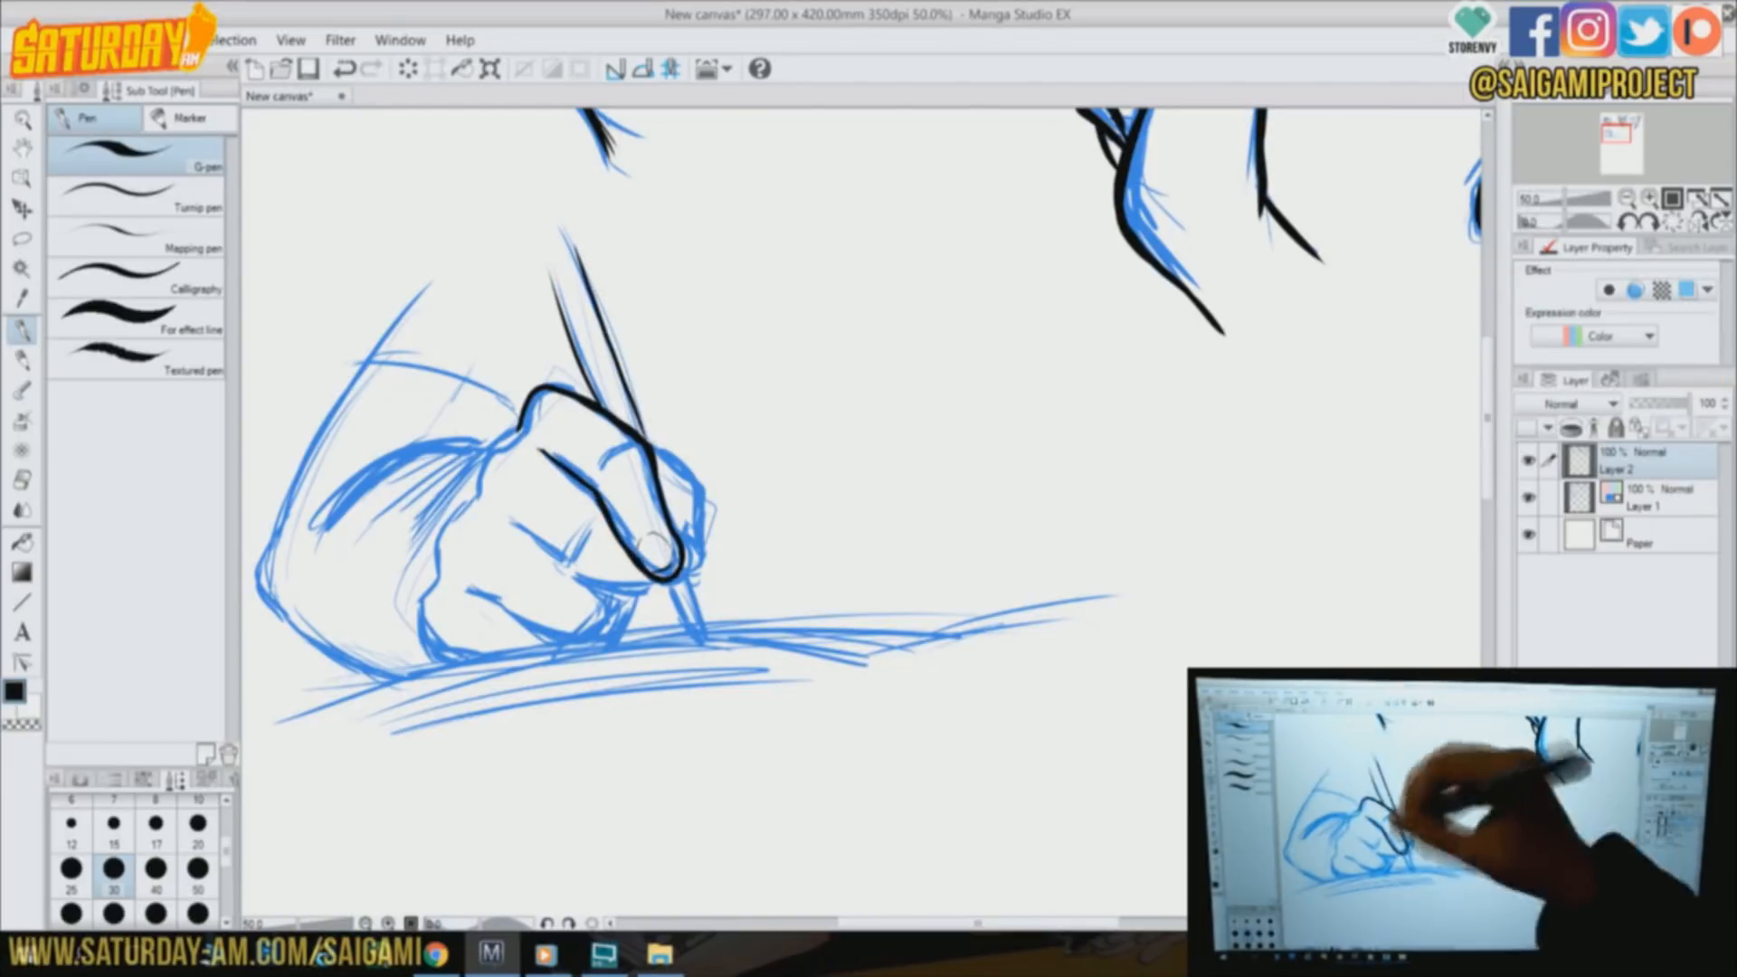
left_click_drag(668, 587, 695, 637)
left_click_drag(684, 573, 700, 637)
Ink the writing hand's knuckle contour and folded fingers, and the surface lines beneath them
left_click_drag(476, 482, 439, 653)
left_click_drag(500, 515, 580, 573)
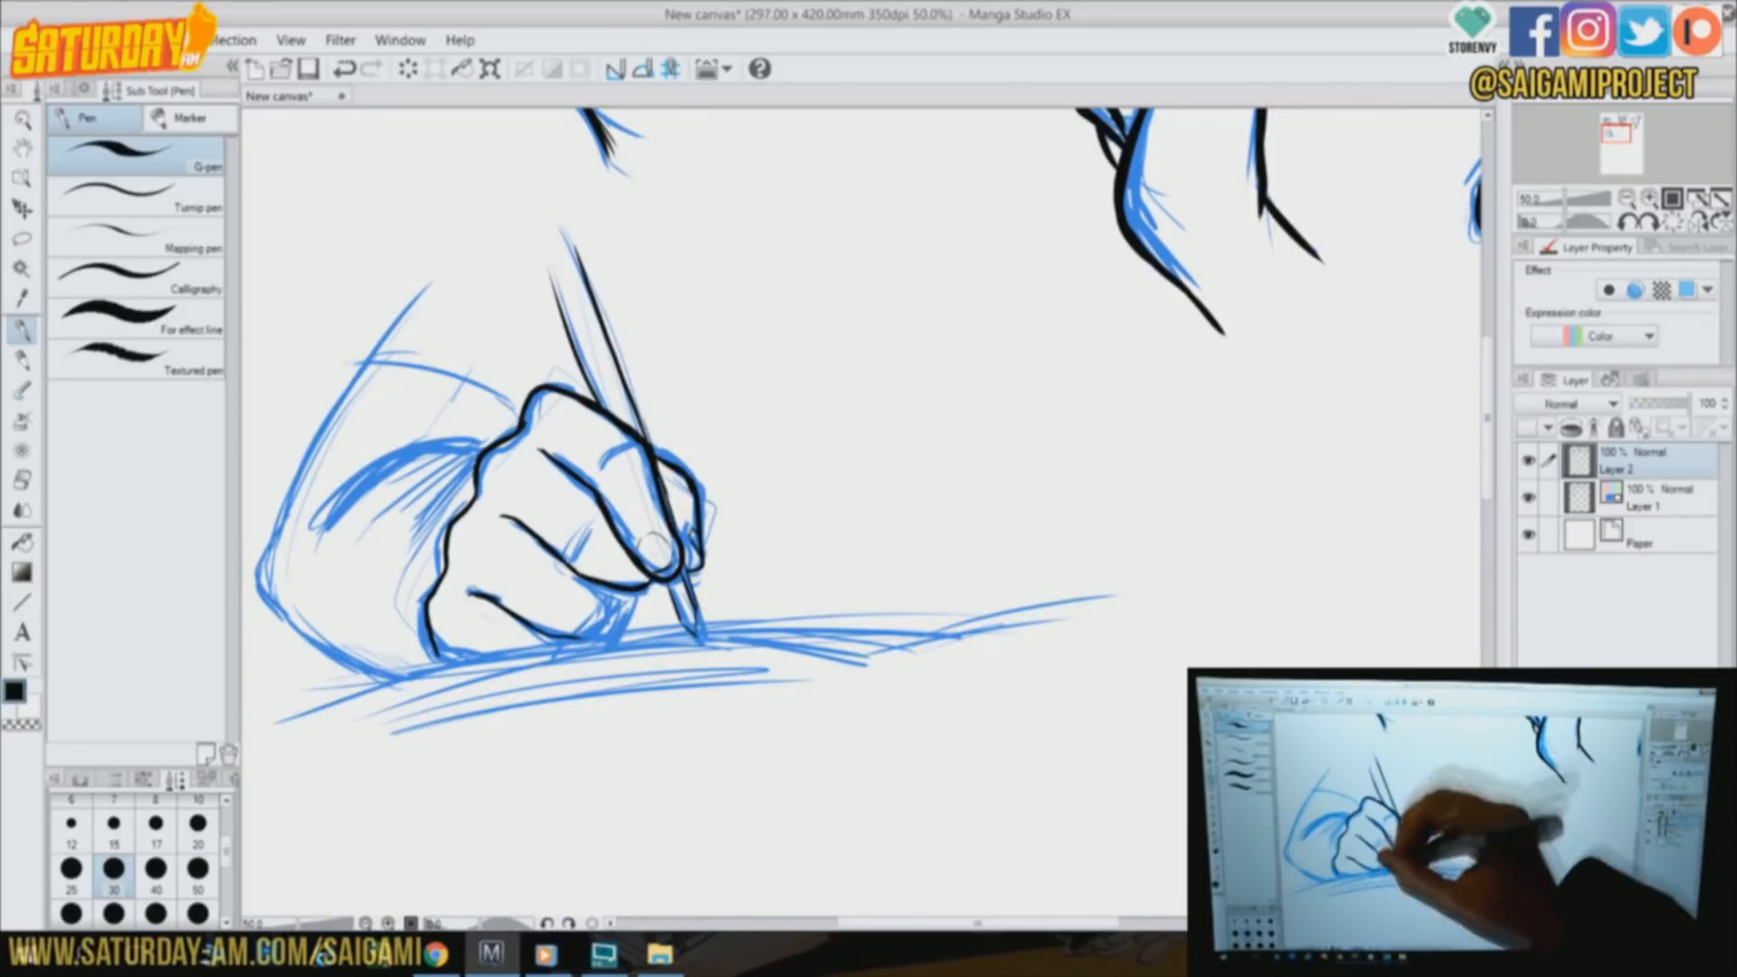
left_click_drag(308, 734, 818, 674)
left_click_drag(638, 644, 796, 652)
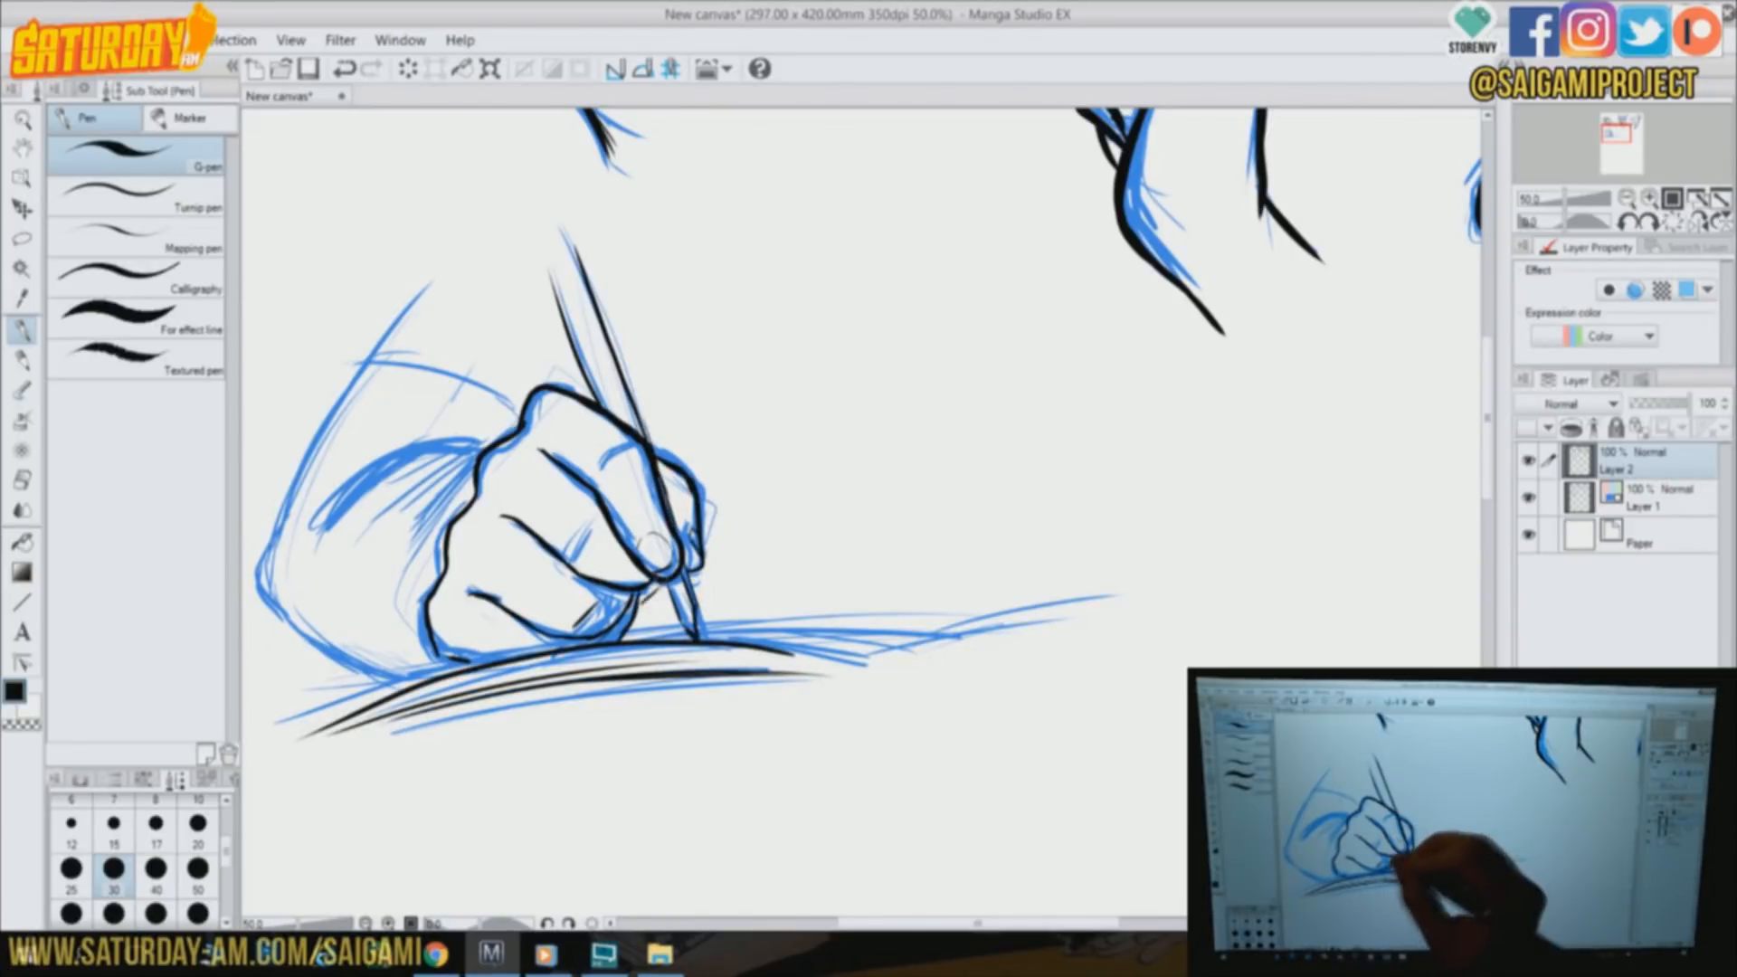
left_click_drag(545, 650, 575, 637)
Ink the heel of the writing hand, its wrist and the forearm edge
left_click_drag(416, 635, 440, 676)
left_click_drag(275, 539, 312, 622)
mouse_move(282, 606)
left_mouse_down()
mouse_move(336, 657)
mouse_move(396, 678)
left_mouse_up()
left_click_drag(440, 673, 308, 722)
left_click_drag(315, 519, 488, 443)
left_click_drag(357, 385, 275, 539)
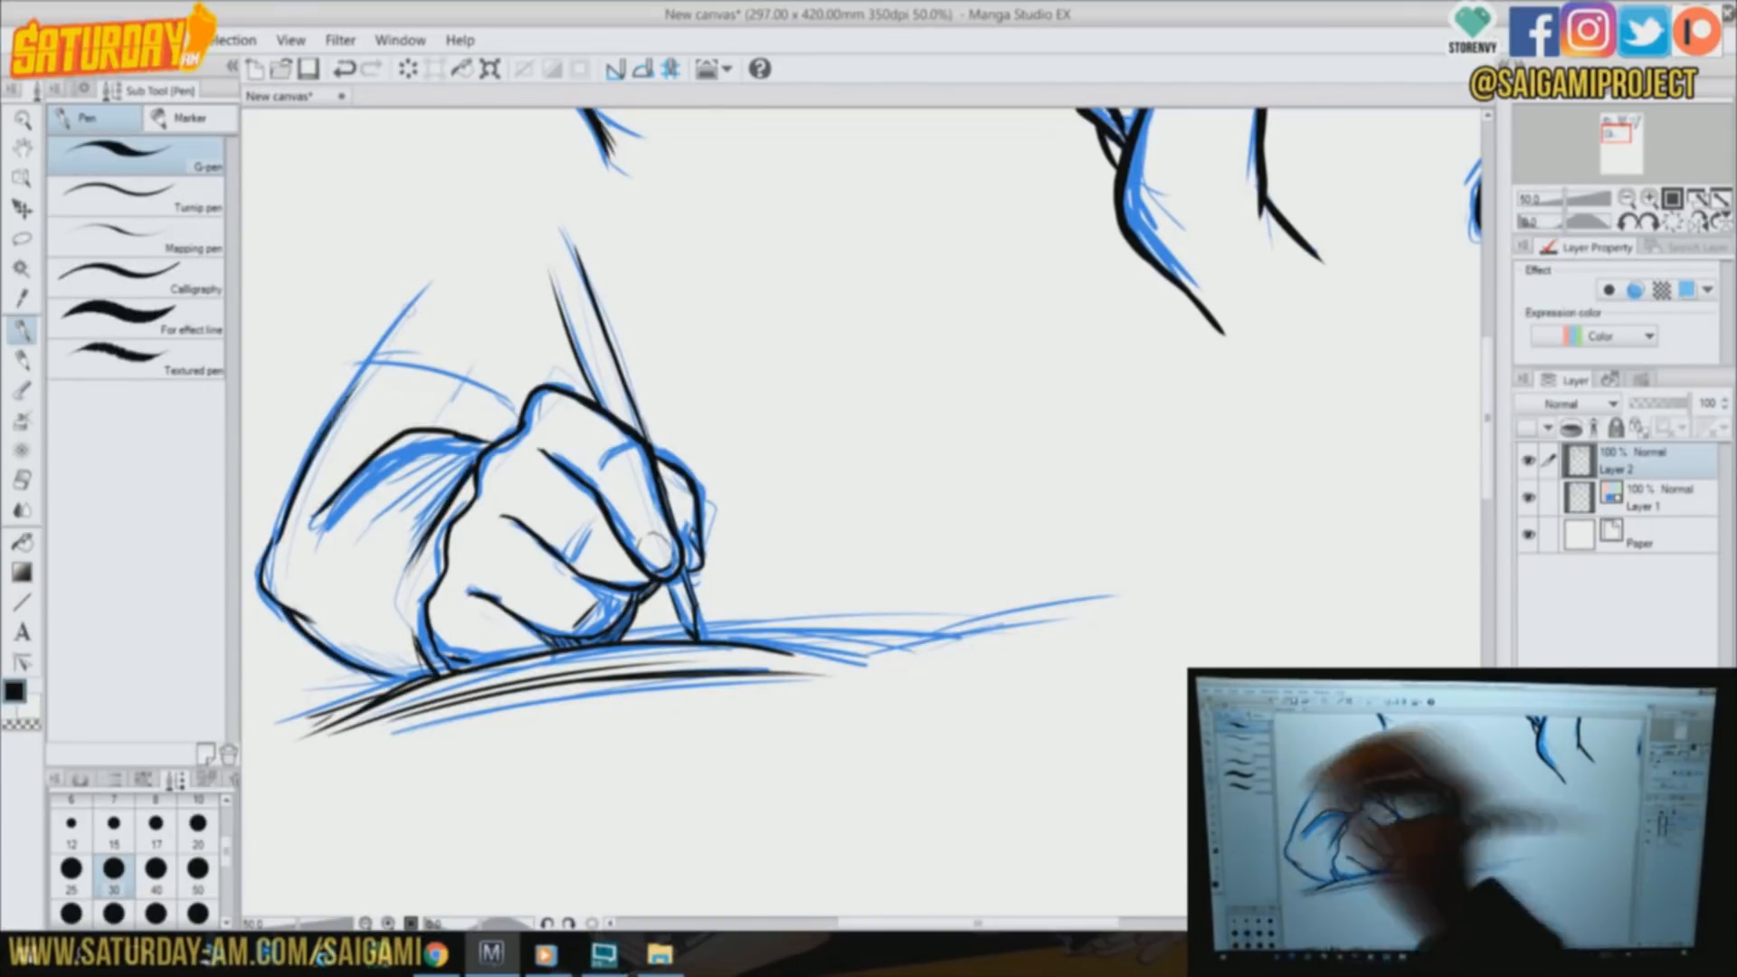
Hatch shadows on the fingers of the writing hand
left_click_drag(599, 529, 579, 572)
mouse_move(624, 462)
left_mouse_down()
mouse_move(615, 532)
mouse_move(639, 516)
left_mouse_up()
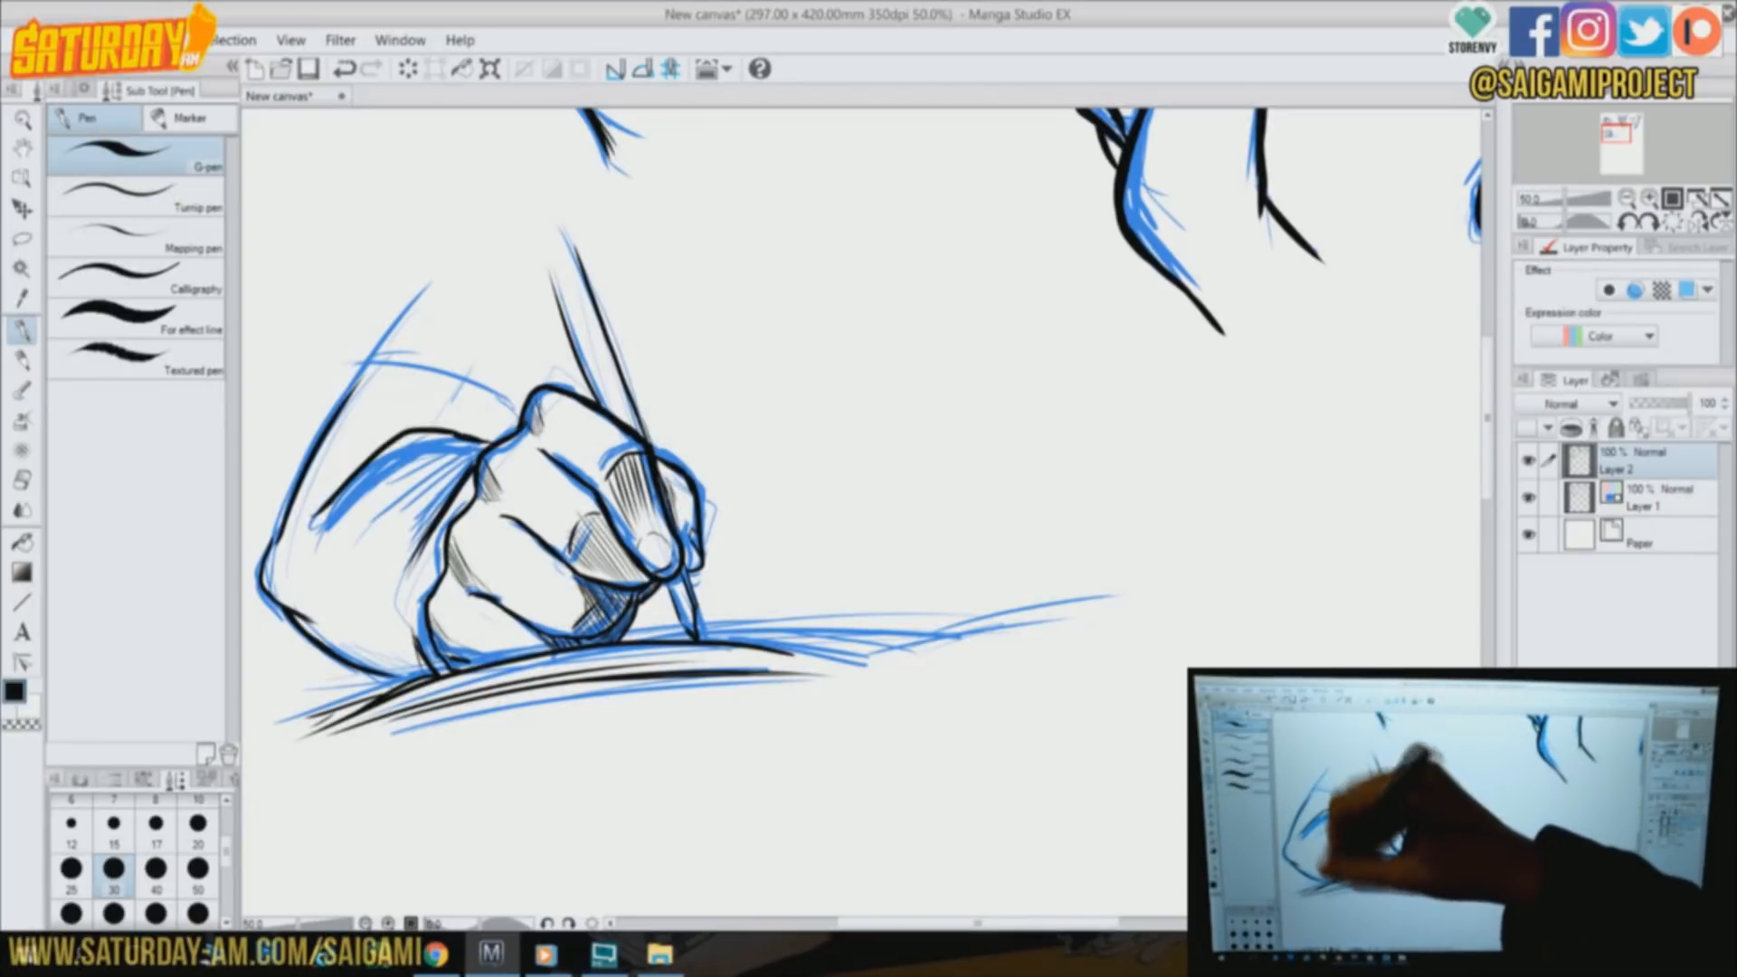
Hatch shadows along the heel and lower edge of the writing hand and erase the stray marks at the gripping fingertip
left_click_drag(432, 619, 467, 664)
left_click_drag(418, 639, 441, 673)
left_click_drag(303, 619, 389, 657)
left_click_drag(348, 640, 419, 674)
key("e")
mouse_move(641, 533)
left_mouse_down()
mouse_move(668, 549)
mouse_move(664, 573)
mouse_move(660, 534)
left_mouse_up()
key("p")
On Layer 1, rough in an upright gripping hand in blue beside the writing hand, with its outer contour, thumb and wrist edges
left_click_drag(1616, 133, 1630, 136)
left_click(1656, 498)
left_click_drag(705, 542, 734, 641)
left_click_drag(792, 491, 817, 548)
left_click_drag(692, 260, 676, 497)
mouse_move(693, 259)
left_mouse_down()
mouse_move(846, 317)
mouse_move(846, 487)
left_mouse_up()
left_click_drag(802, 480, 832, 567)
left_click_drag(681, 484, 731, 660)
left_click_drag(801, 491, 827, 557)
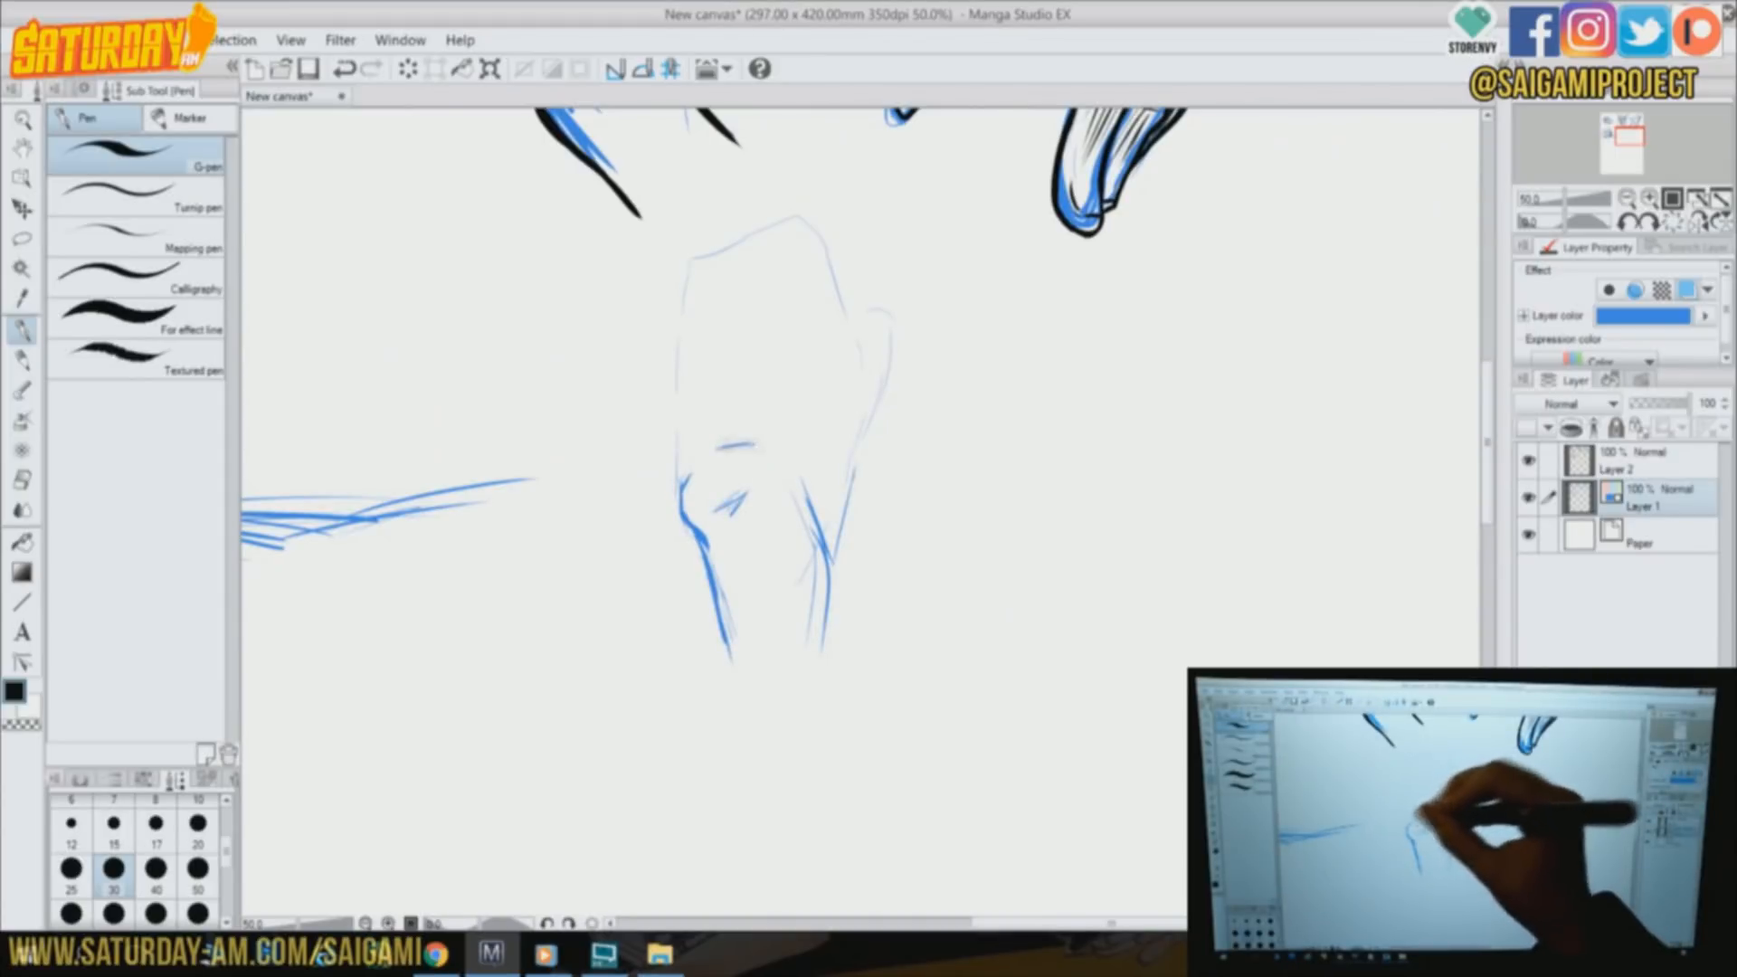
Sketch the folded lower and middle fingers of the upright gripping hand over the rough shape
left_click_drag(775, 443, 833, 535)
left_click_drag(737, 493, 840, 533)
left_click_drag(692, 361, 840, 351)
mouse_move(724, 389)
left_mouse_down()
mouse_move(825, 416)
mouse_move(849, 512)
left_mouse_up()
left_click_drag(846, 363, 856, 445)
left_click_drag(747, 385, 780, 355)
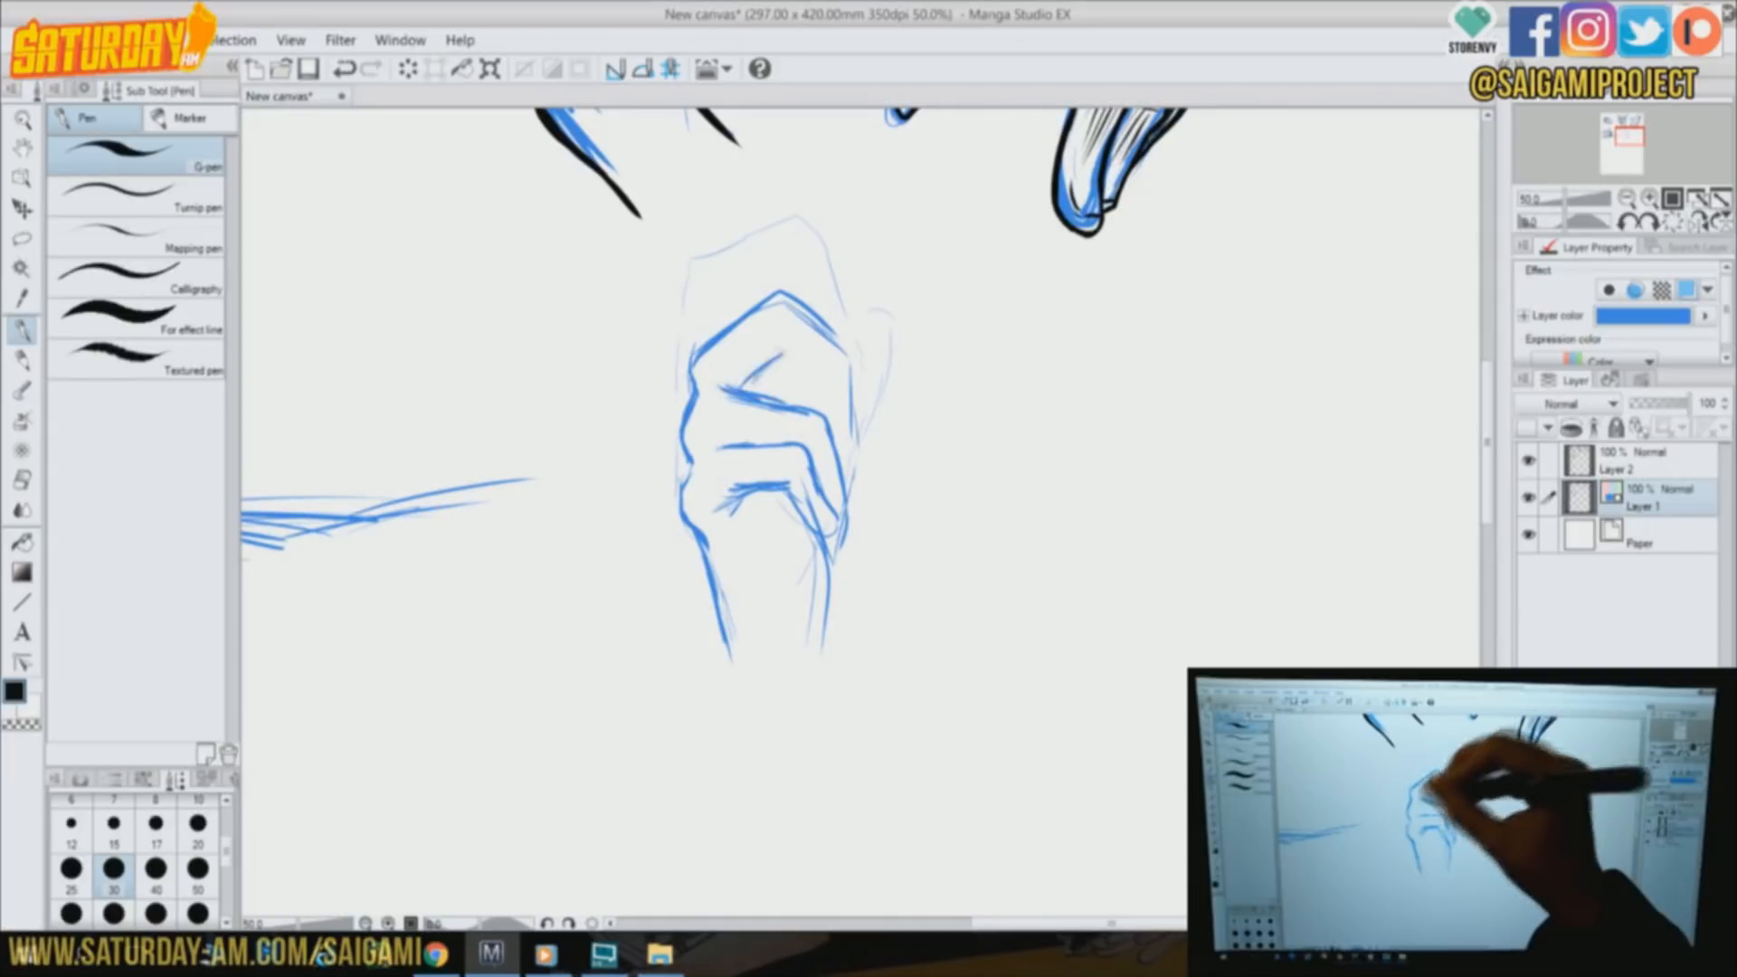
Sketch the gripping hand's top finger, forearm edges and thumb, and the rectangular object it holds
mouse_move(711, 299)
left_mouse_down()
mouse_move(851, 307)
mouse_move(887, 291)
mouse_move(829, 603)
left_mouse_up()
left_click_drag(704, 579, 718, 636)
left_click_drag(702, 547, 734, 672)
left_click_drag(841, 593, 825, 758)
mouse_move(740, 257)
left_mouse_down()
mouse_move(850, 294)
mouse_move(849, 227)
left_mouse_up()
left_click_drag(851, 321, 859, 372)
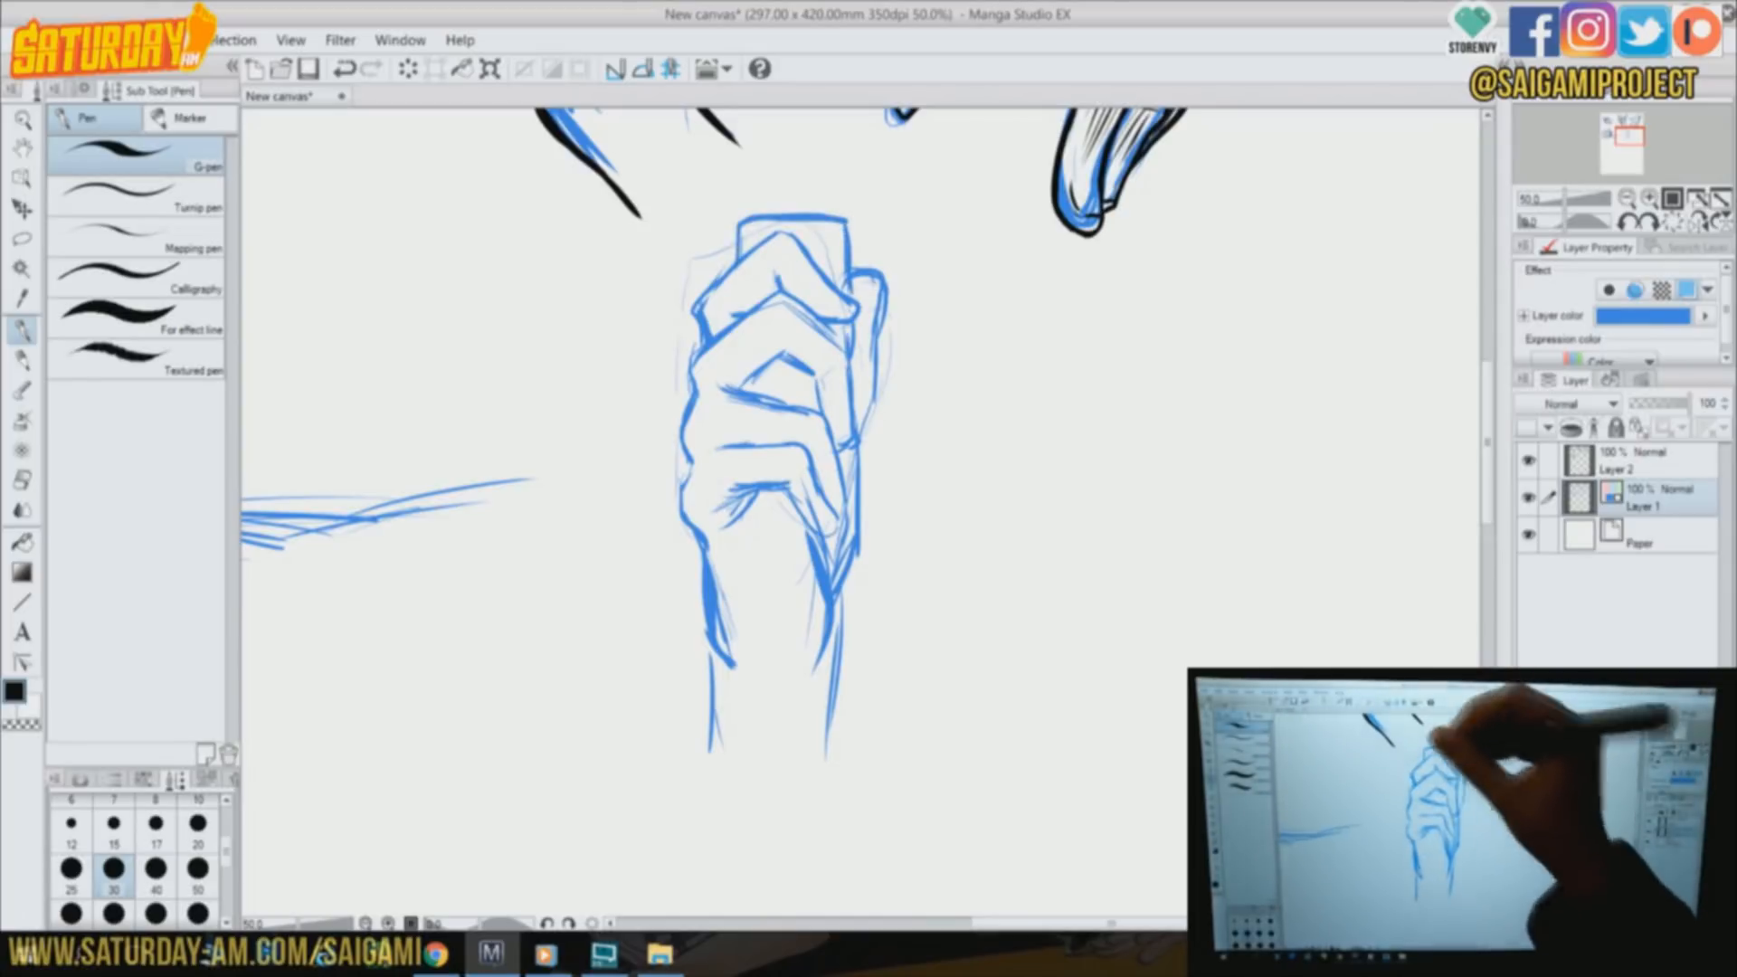
Refine the held object's top and side, the thumb and the fingertips wrapped around it
left_click_drag(742, 222, 755, 254)
left_click_drag(883, 294, 870, 403)
left_click_drag(765, 245, 846, 222)
left_click_drag(873, 348, 860, 489)
left_click_drag(805, 326, 878, 453)
left_click_drag(855, 420, 832, 502)
mouse_move(783, 412)
left_mouse_down()
mouse_move(825, 425)
mouse_move(801, 543)
left_mouse_up()
Strengthen the gripping hand's palm edge and sketch flaring forearm lines below the wrist
mouse_move(819, 493)
left_mouse_down()
mouse_move(778, 607)
mouse_move(809, 670)
left_mouse_up()
left_click_drag(834, 625, 780, 756)
left_click_drag(711, 648, 677, 765)
left_click_drag(724, 614, 665, 765)
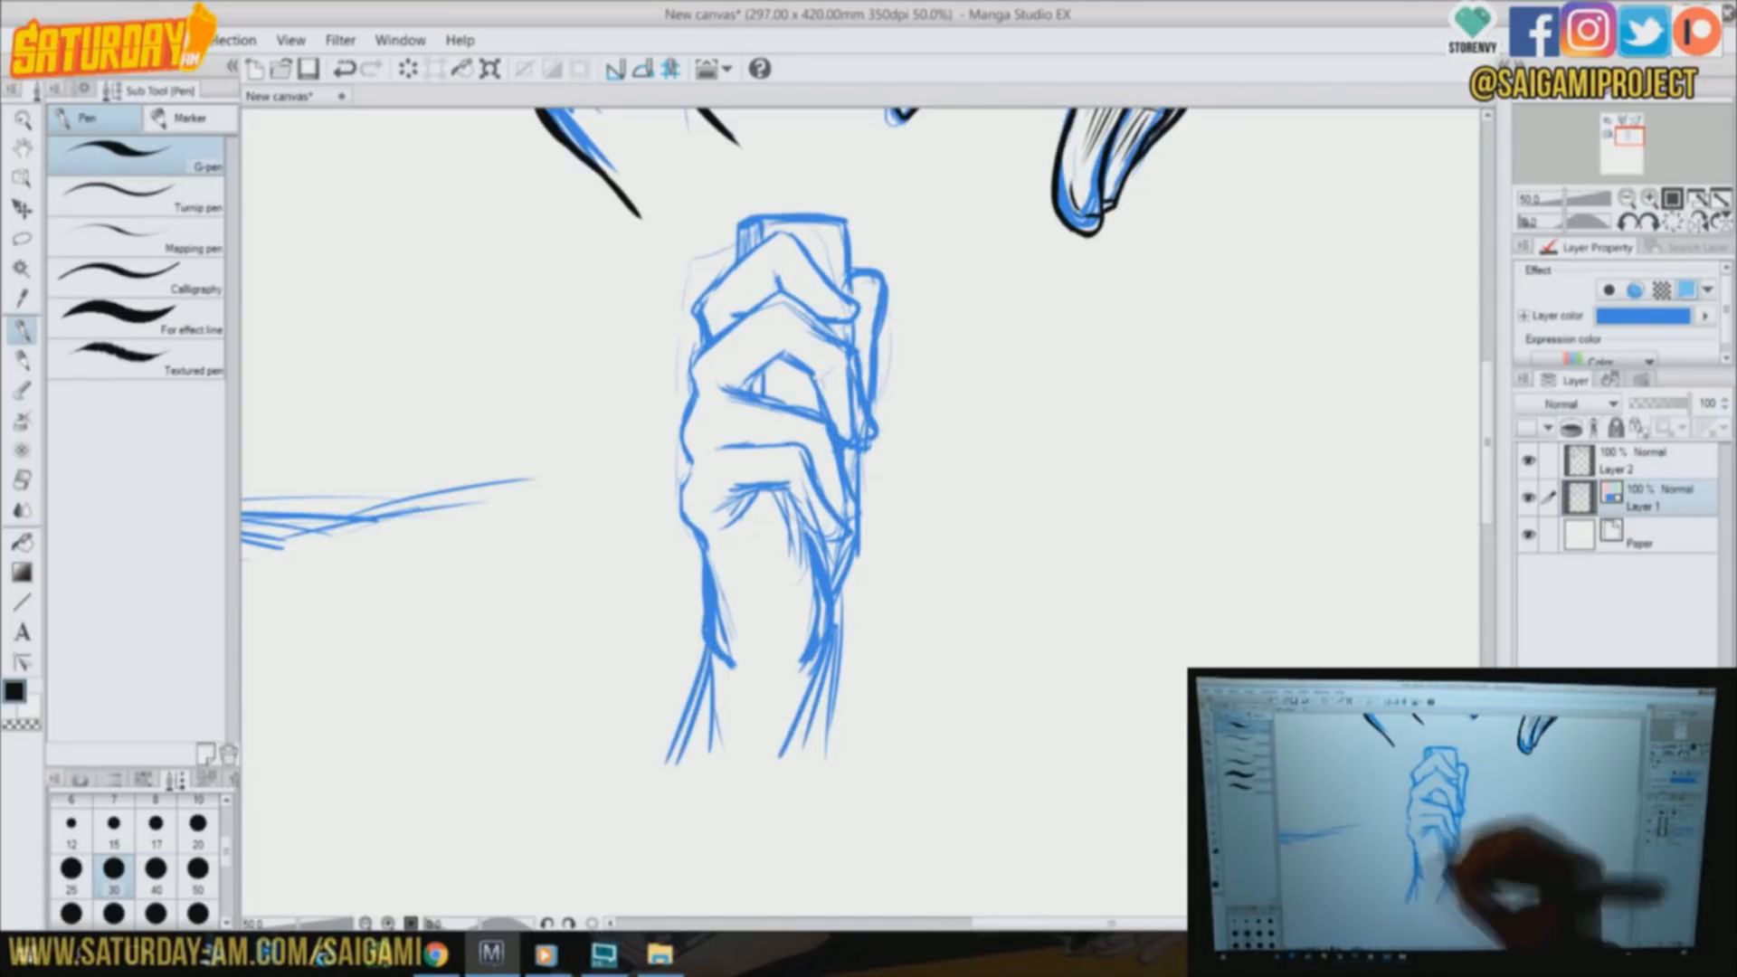
left_click_drag(825, 654, 776, 810)
On Layer 2, ink the gripping hand's lower fingers, outer hand contour and both forearm edges in black
left_click(1583, 463)
mouse_move(689, 472)
left_mouse_down()
mouse_move(707, 638)
mouse_move(670, 765)
left_mouse_up()
left_click_drag(720, 511, 794, 481)
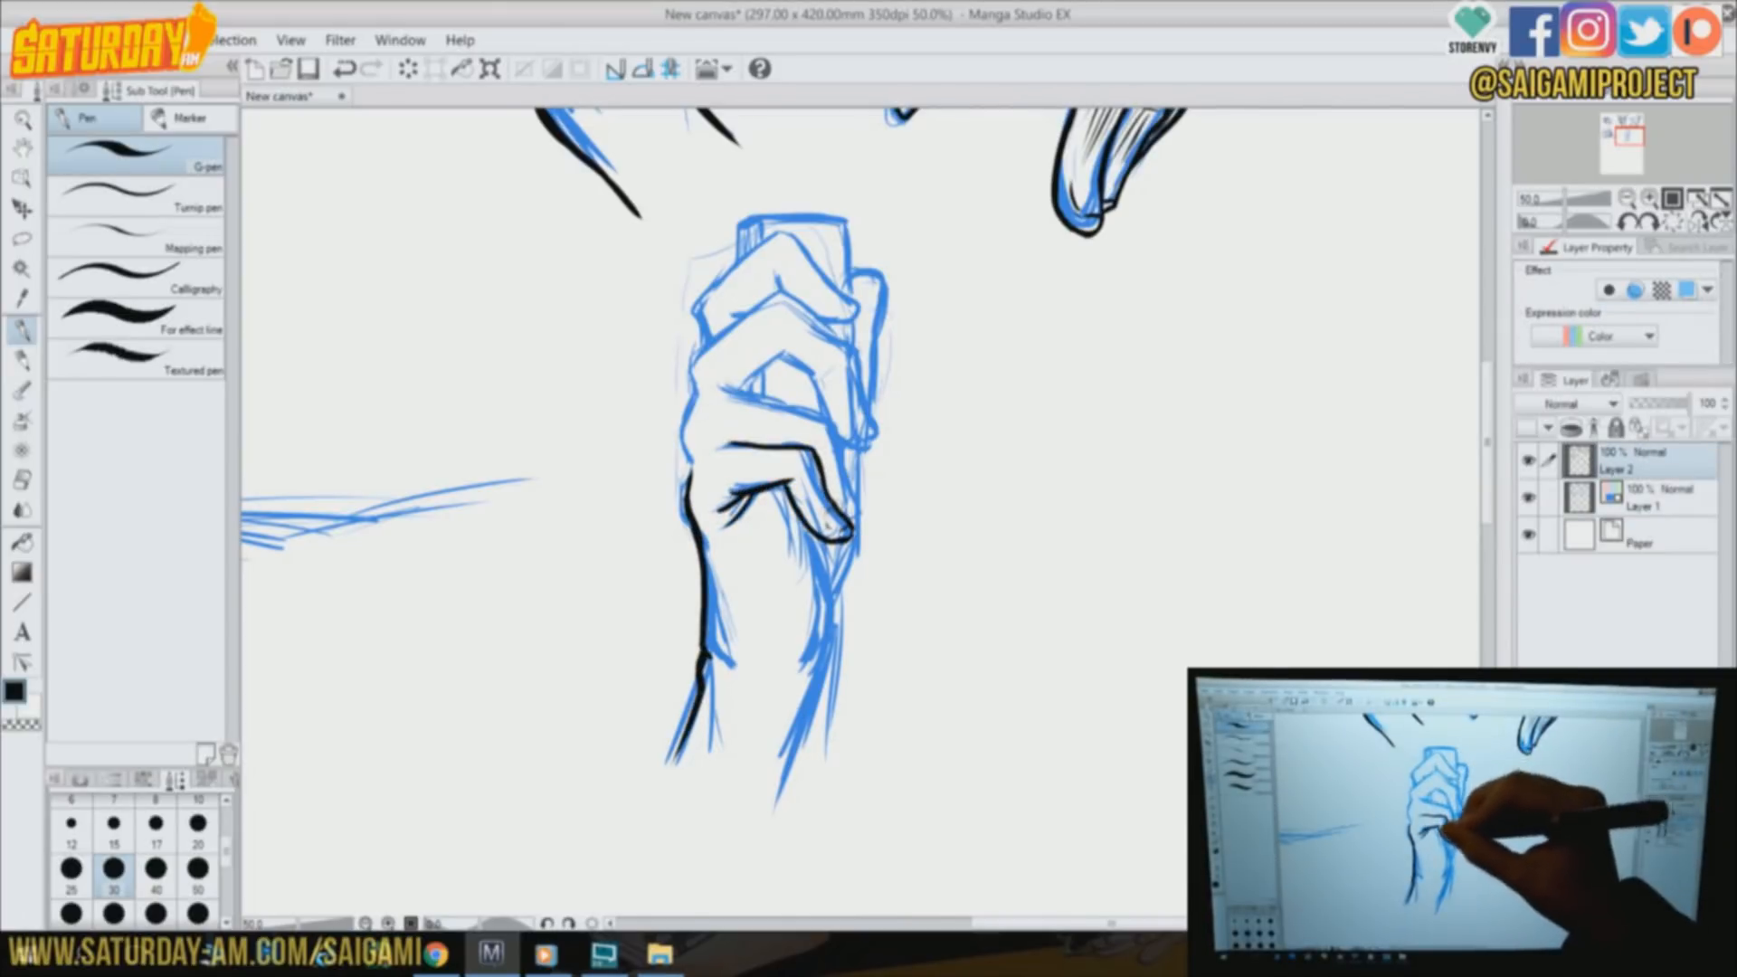
left_click_drag(836, 543, 787, 769)
left_click_drag(696, 448, 685, 481)
mouse_move(696, 393)
left_mouse_down()
mouse_move(680, 475)
mouse_move(825, 421)
left_mouse_up()
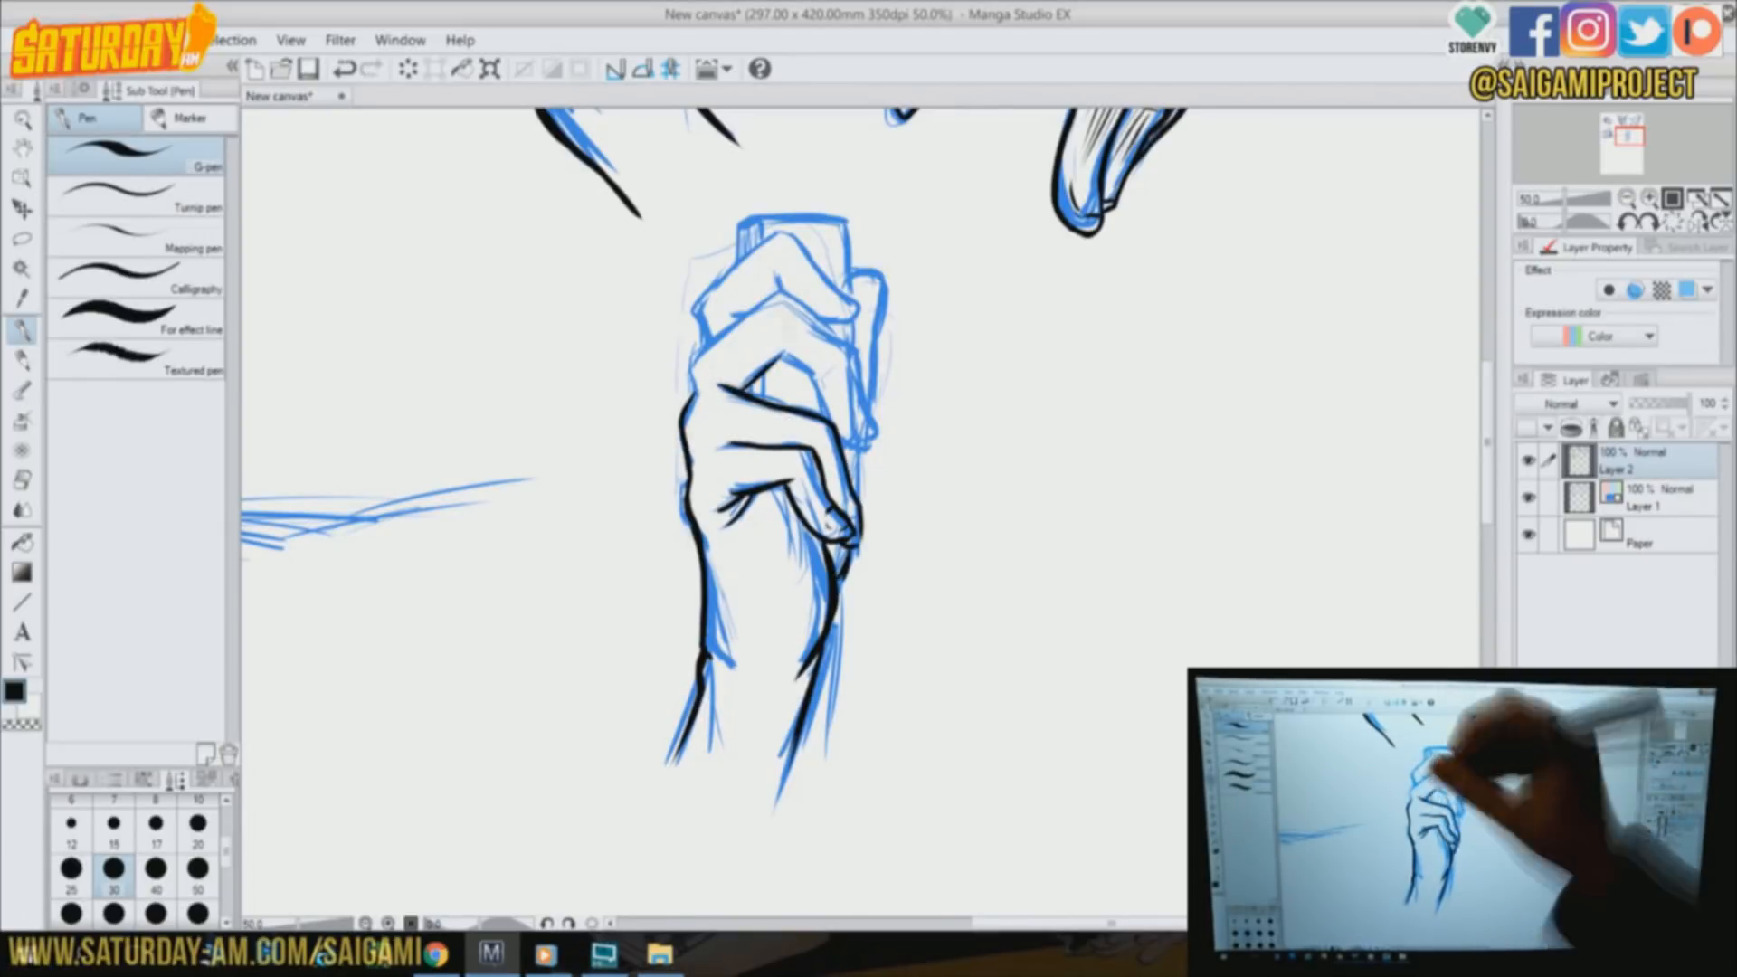
Ink the upper two fingers of the gripping hand
mouse_move(694, 362)
left_mouse_down()
mouse_move(796, 291)
mouse_move(857, 372)
mouse_move(847, 450)
left_mouse_up()
left_click_drag(779, 233, 859, 310)
mouse_move(861, 310)
left_mouse_down()
mouse_move(821, 324)
mouse_move(783, 291)
left_mouse_up()
left_click_drag(731, 316, 743, 317)
Ink the held object and the thumb, thicken the forearm edge and clean up the top fingertip with the eraser
left_click_drag(740, 256, 762, 223)
mouse_move(766, 219)
left_mouse_down()
mouse_move(849, 289)
mouse_move(871, 403)
left_mouse_up()
left_click_drag(859, 454, 856, 496)
left_click_drag(841, 592, 803, 798)
left_click_drag(856, 306, 827, 322)
key("e")
key("p")
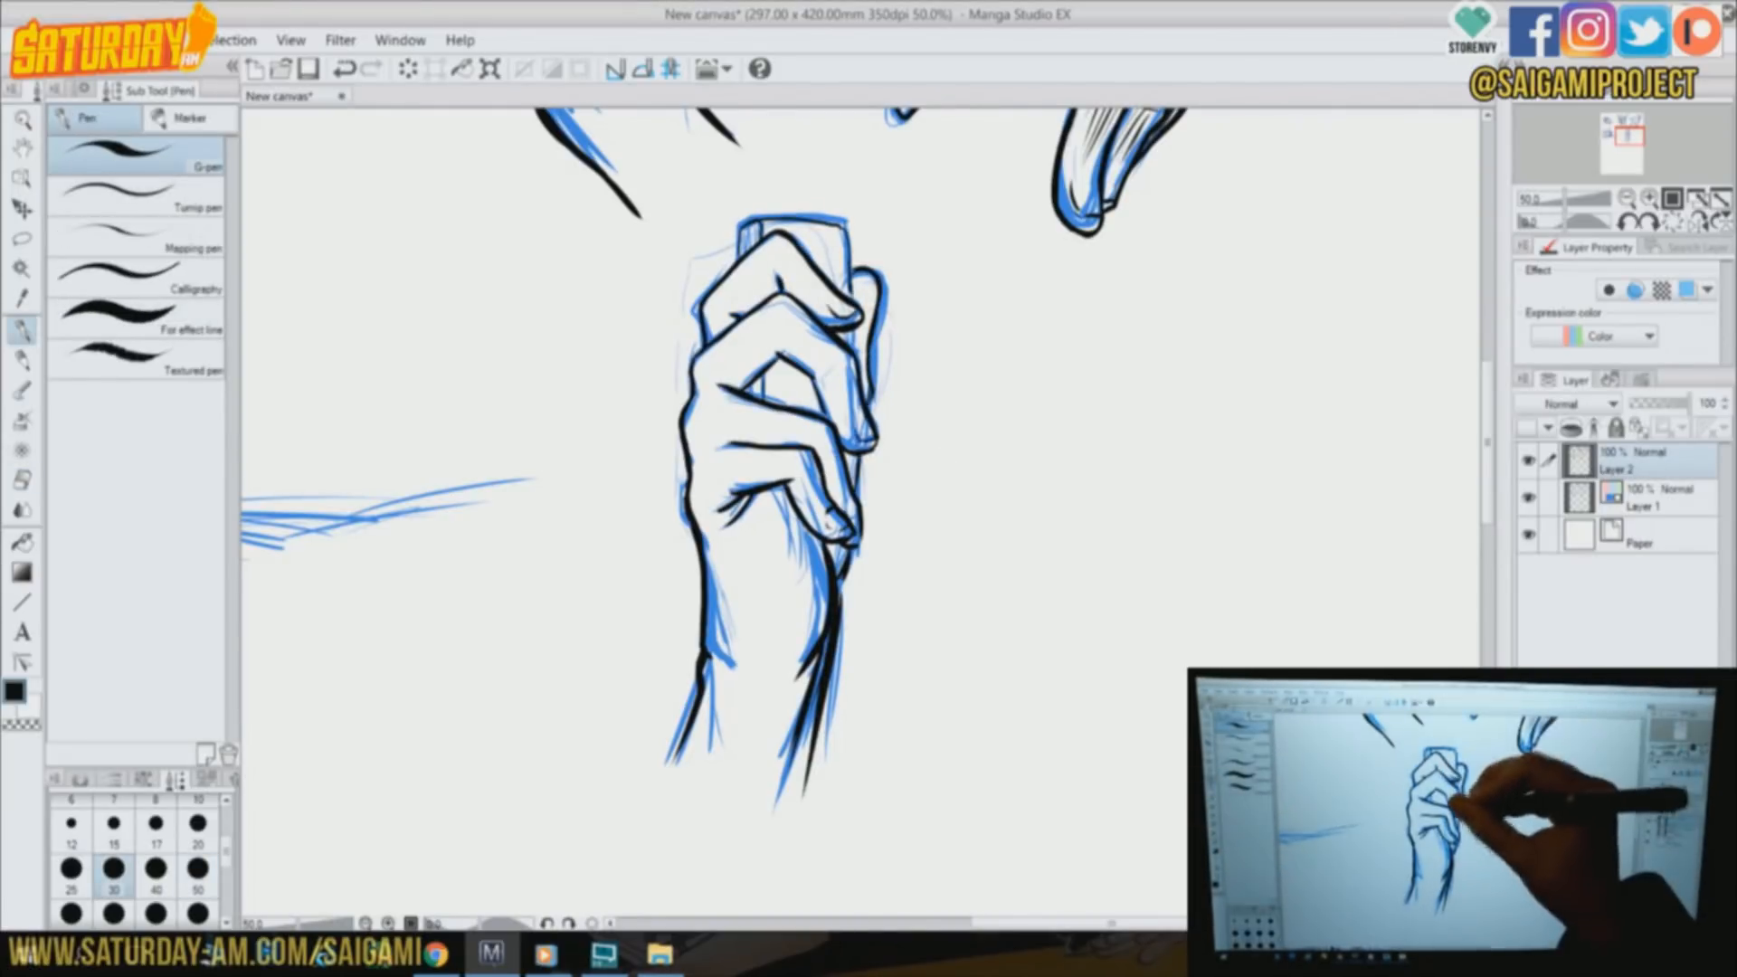
Hatch shadows in the gripping hand's palm, on its thumb and along the wrist and forearm
left_click_drag(780, 490, 743, 510)
mouse_move(812, 488)
left_mouse_down()
mouse_move(779, 577)
mouse_move(808, 637)
left_mouse_up()
left_click_drag(854, 452, 851, 484)
left_click_drag(874, 279, 855, 313)
left_click_drag(815, 658, 789, 742)
left_click_drag(819, 665, 798, 796)
Hatch small shadows on the fingers, knuckles and wrist crease of the gripping hand
left_click_drag(807, 457, 798, 489)
left_click_drag(808, 461, 818, 502)
mouse_move(824, 429)
left_mouse_down()
mouse_move(815, 463)
mouse_move(834, 483)
left_mouse_up()
left_click_drag(842, 362, 845, 396)
left_click_drag(782, 297, 783, 320)
left_click_drag(791, 244, 812, 276)
left_click_drag(698, 362, 696, 384)
left_click_drag(688, 427, 693, 459)
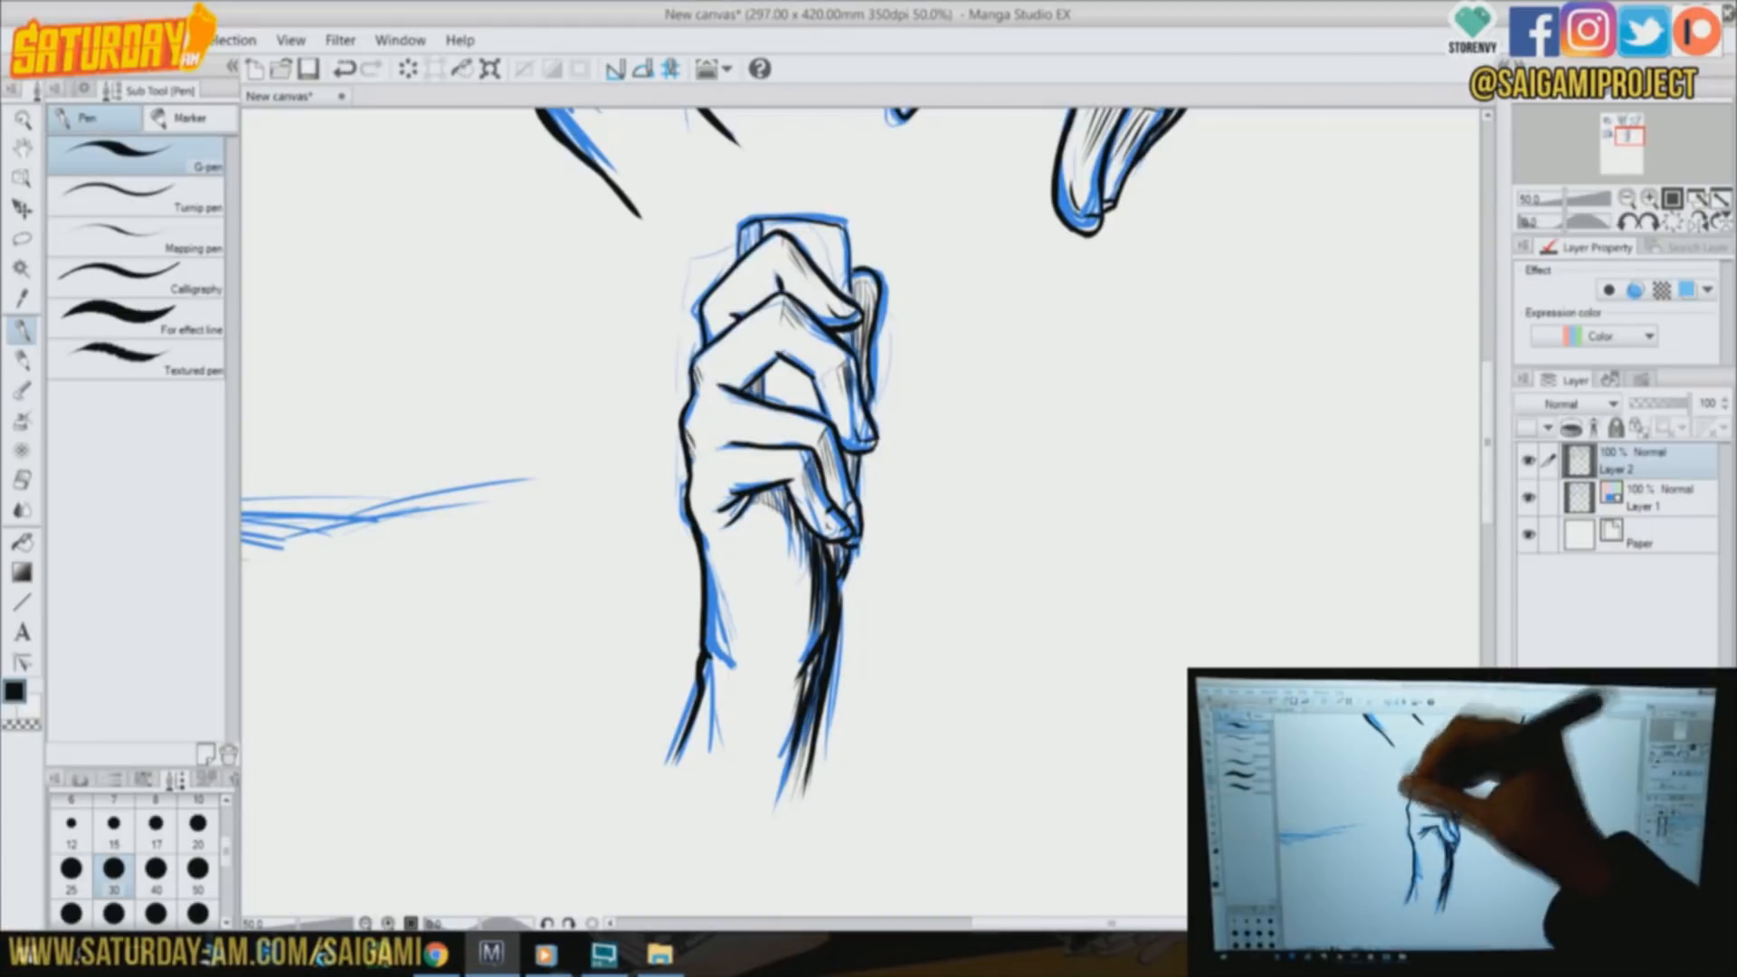
left_click_drag(708, 311, 709, 344)
left_click_drag(708, 677, 711, 702)
On Layer 1, rough in a new hand to the right of the gripping hand, with its knuckle line, folded fingers and palm
left_click_drag(977, 579, 550, 539)
left_click(1647, 498)
left_click_drag(586, 652, 611, 527)
left_click_drag(622, 444, 785, 339)
left_click_drag(912, 243, 789, 679)
left_click_drag(604, 547, 588, 769)
left_click_drag(848, 597, 778, 677)
left_click_drag(630, 441, 644, 541)
mouse_move(624, 441)
left_mouse_down()
mouse_move(756, 543)
mouse_move(680, 574)
left_mouse_up()
left_click_drag(648, 500, 680, 572)
Sketch the new hand's raised index finger and the guide lines for the cigarette running beneath it
left_click_drag(821, 333, 907, 271)
left_click_drag(917, 289, 885, 398)
left_click_drag(691, 428, 954, 404)
left_click_drag(709, 444, 930, 419)
Sketch the heel of the cigarette hand's palm, its lower edge and both sides of the wrist
mouse_move(613, 514)
left_mouse_down()
mouse_move(626, 701)
mouse_move(723, 620)
left_mouse_up()
left_click_drag(698, 668, 791, 674)
left_click_drag(870, 535, 814, 668)
left_click_drag(589, 677, 599, 777)
left_click_drag(825, 645, 778, 778)
mouse_move(868, 466)
left_mouse_down()
mouse_move(930, 425)
mouse_move(871, 543)
left_mouse_up()
Sketch the cigarette hand's thumb and the crease running down across its palm
left_click_drag(864, 552, 860, 593)
mouse_move(877, 431)
left_mouse_down()
mouse_move(838, 472)
mouse_move(825, 542)
left_mouse_up()
left_click_drag(841, 489, 755, 620)
left_click_drag(832, 533, 738, 626)
Define the knuckles and the folded fingers of the cigarette hand
left_click_drag(669, 414, 759, 387)
mouse_move(755, 384)
left_mouse_down()
mouse_move(778, 346)
mouse_move(834, 384)
left_mouse_up()
left_click_drag(645, 517, 693, 552)
left_click_drag(699, 504, 674, 602)
mouse_move(760, 412)
left_mouse_down()
mouse_move(719, 541)
mouse_move(800, 489)
left_mouse_up()
left_click_drag(737, 561, 801, 499)
Define the tip of the raised index finger and shade the gaps between the fingers of the cigarette hand
left_click_drag(833, 342, 944, 292)
mouse_move(868, 275)
left_mouse_down()
mouse_move(860, 409)
mouse_move(912, 279)
left_mouse_up()
left_click_drag(946, 312, 897, 463)
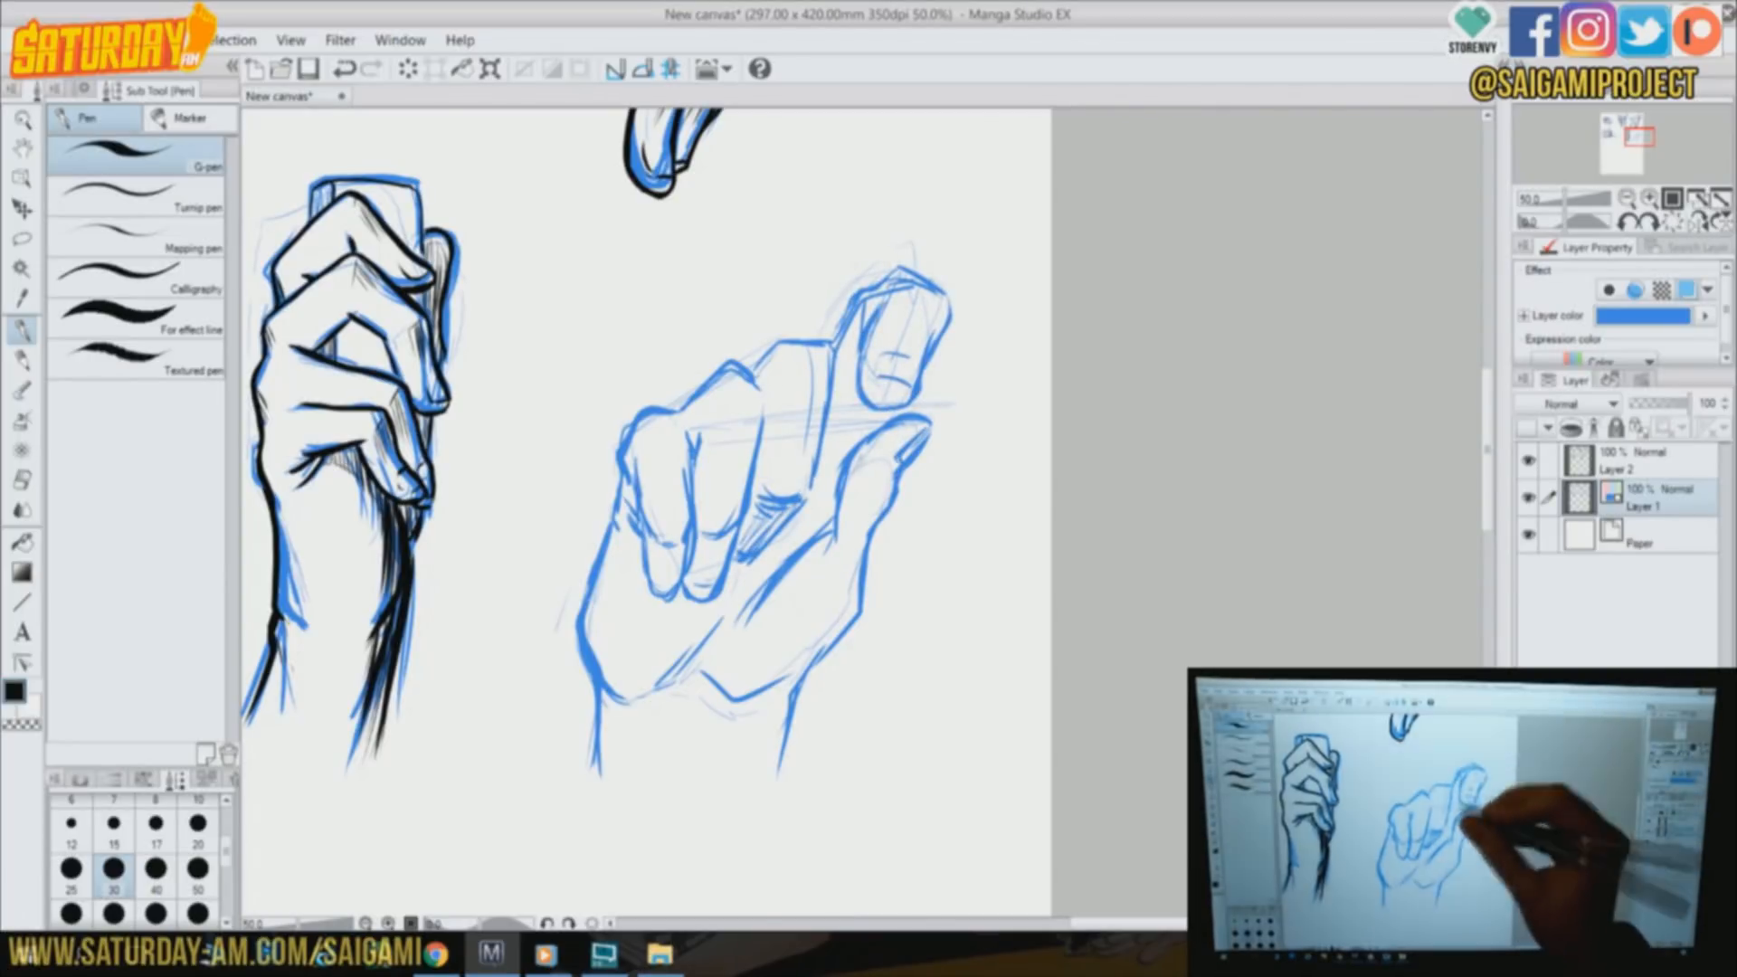
left_click_drag(837, 395, 815, 508)
left_click_drag(841, 367, 771, 542)
left_click_drag(852, 450, 756, 584)
left_click_drag(766, 407, 740, 538)
left_click_drag(769, 437, 721, 597)
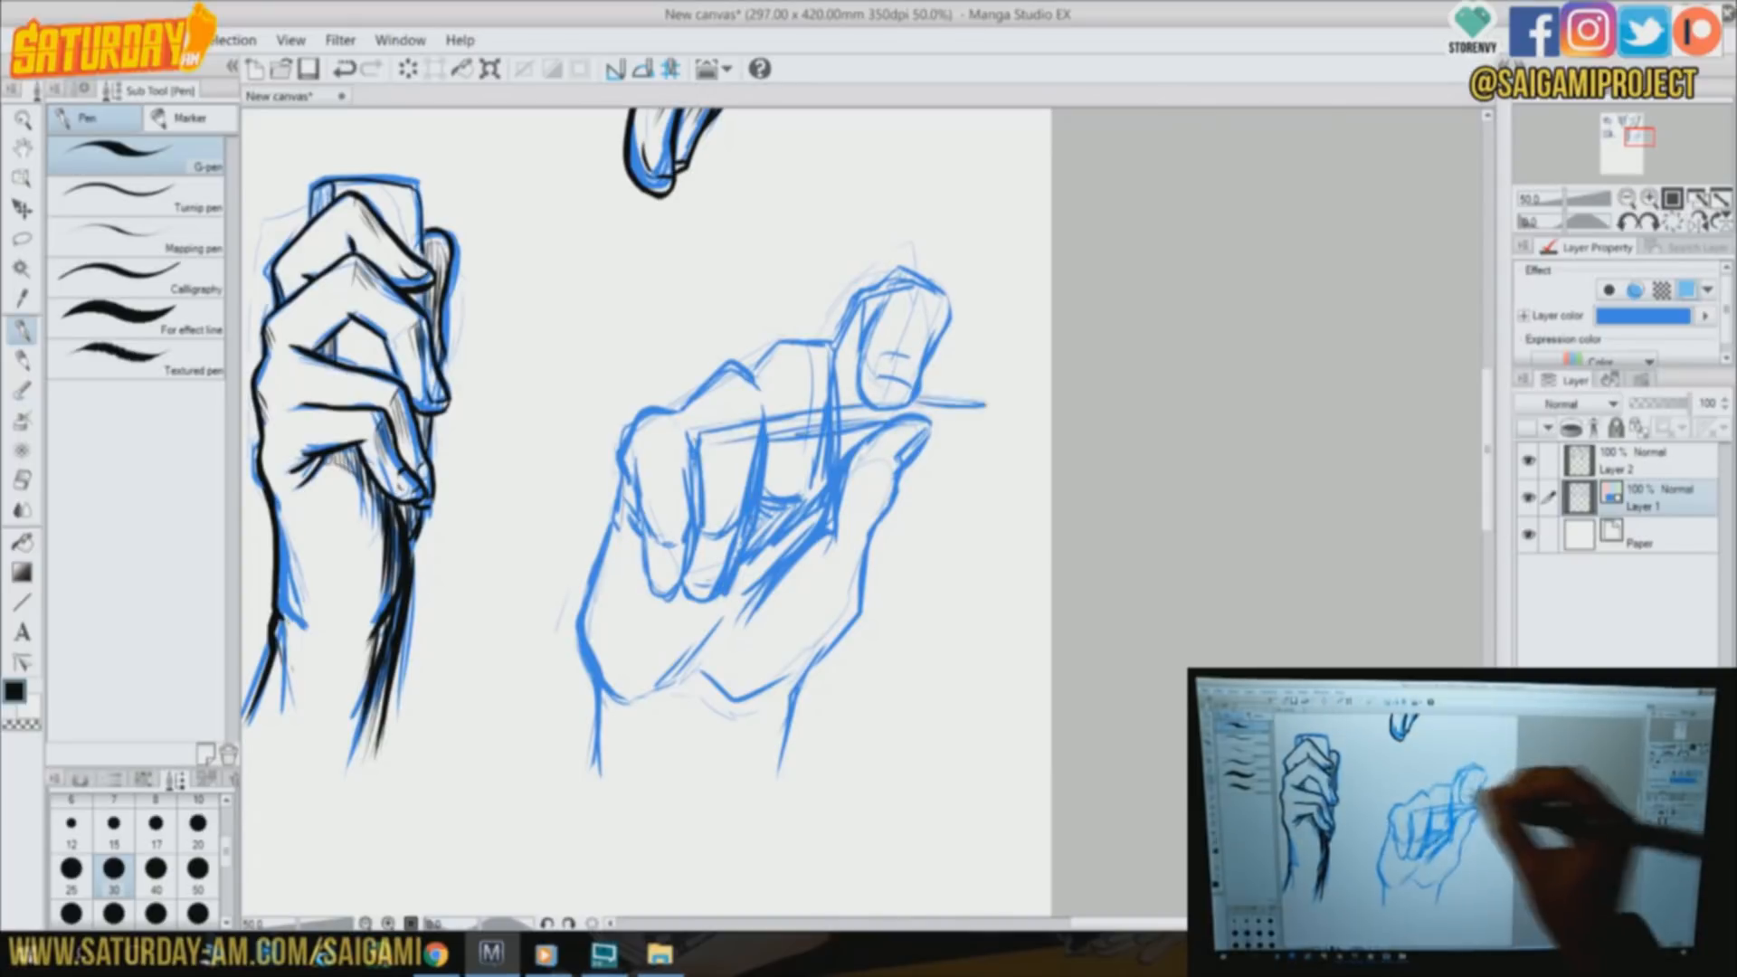
Extend the cigarette past the fingertips and strengthen the palm crease, lower palm edge and wrist lines
left_click_drag(916, 418, 988, 404)
left_click_drag(830, 536, 735, 624)
left_click_drag(859, 597, 729, 709)
left_click_drag(795, 634, 602, 720)
left_click_drag(732, 672, 689, 778)
mouse_move(823, 640)
left_mouse_down()
mouse_move(721, 698)
mouse_move(688, 786)
left_mouse_up()
left_click_drag(593, 669, 579, 731)
left_click_drag(579, 731, 601, 802)
Hatch the folded fingertips and complete the cigarette's edges and ends
left_click_drag(648, 539, 671, 593)
left_click_drag(708, 539, 695, 597)
left_click_drag(855, 353, 840, 405)
left_click_drag(881, 426, 841, 443)
left_click_drag(729, 452, 821, 434)
left_click_drag(988, 398, 988, 417)
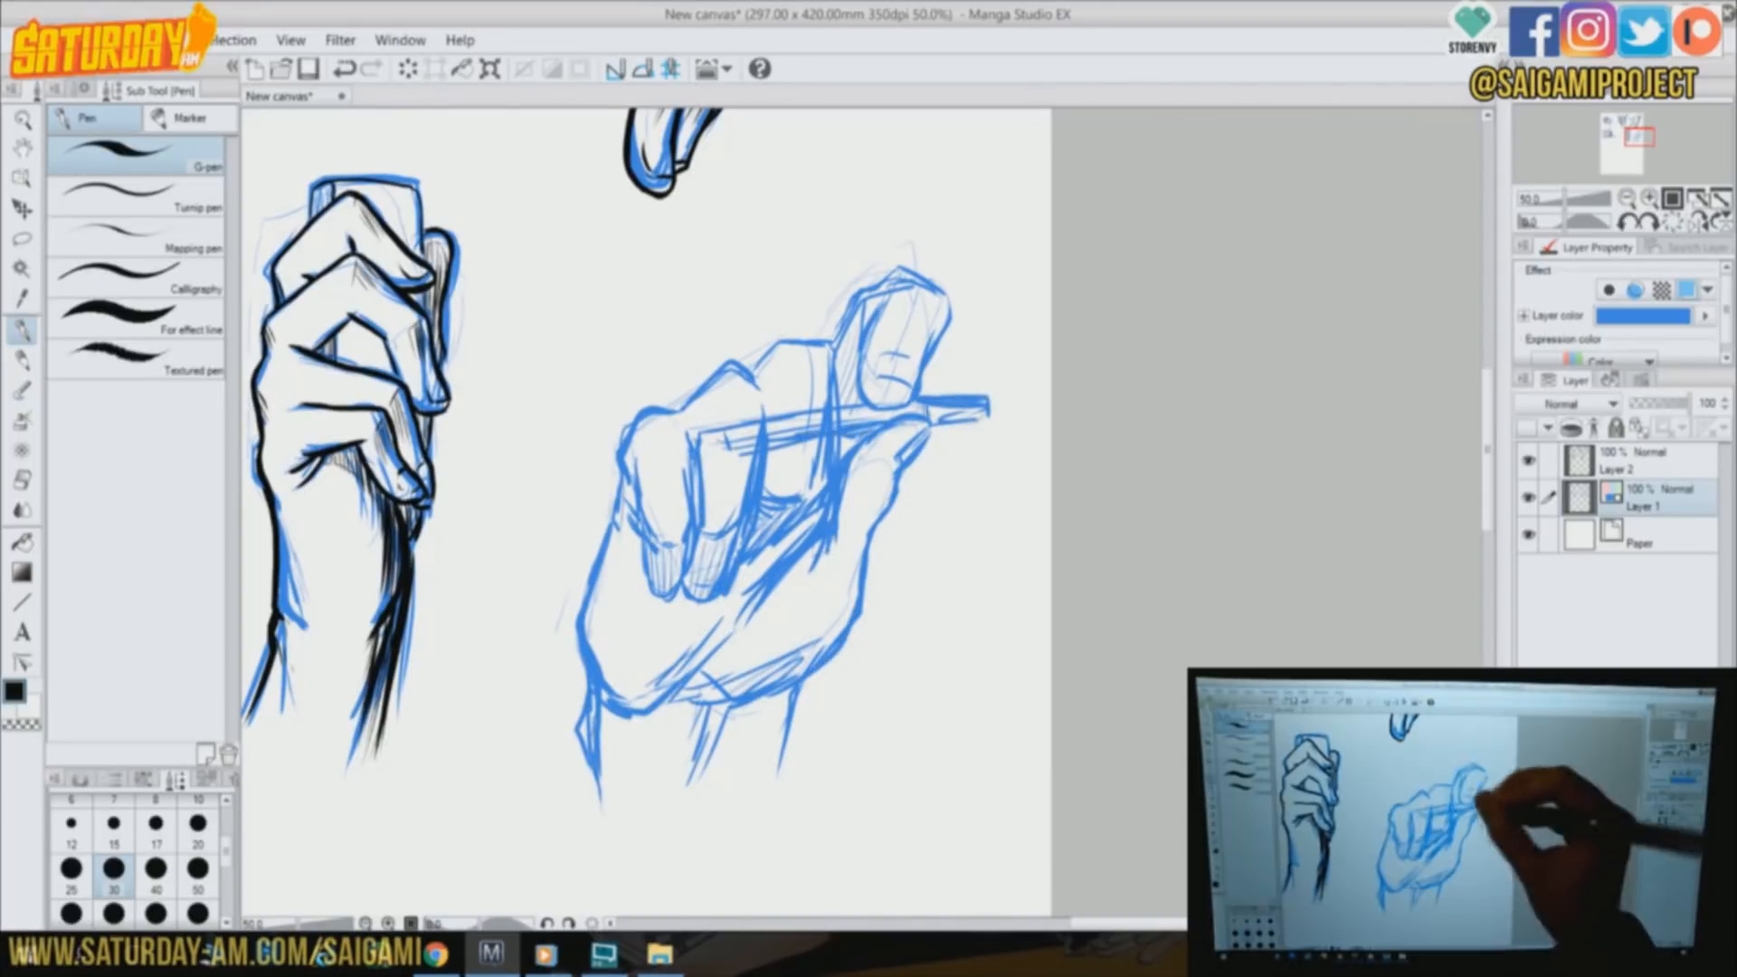
left_click_drag(723, 431, 729, 448)
left_click_drag(869, 290, 880, 279)
Erase and redraw the thumb side and lower edge of the palm, and add shading strokes along the palm crease
left_click_drag(883, 576, 707, 711)
key("e")
mouse_move(829, 641)
left_mouse_down()
mouse_move(738, 702)
mouse_move(677, 702)
left_mouse_up()
left_click_drag(884, 506, 848, 640)
key("p")
left_click_drag(819, 544, 758, 647)
left_click_drag(713, 605, 715, 634)
left_click_drag(797, 529, 716, 651)
left_click_drag(743, 659, 713, 712)
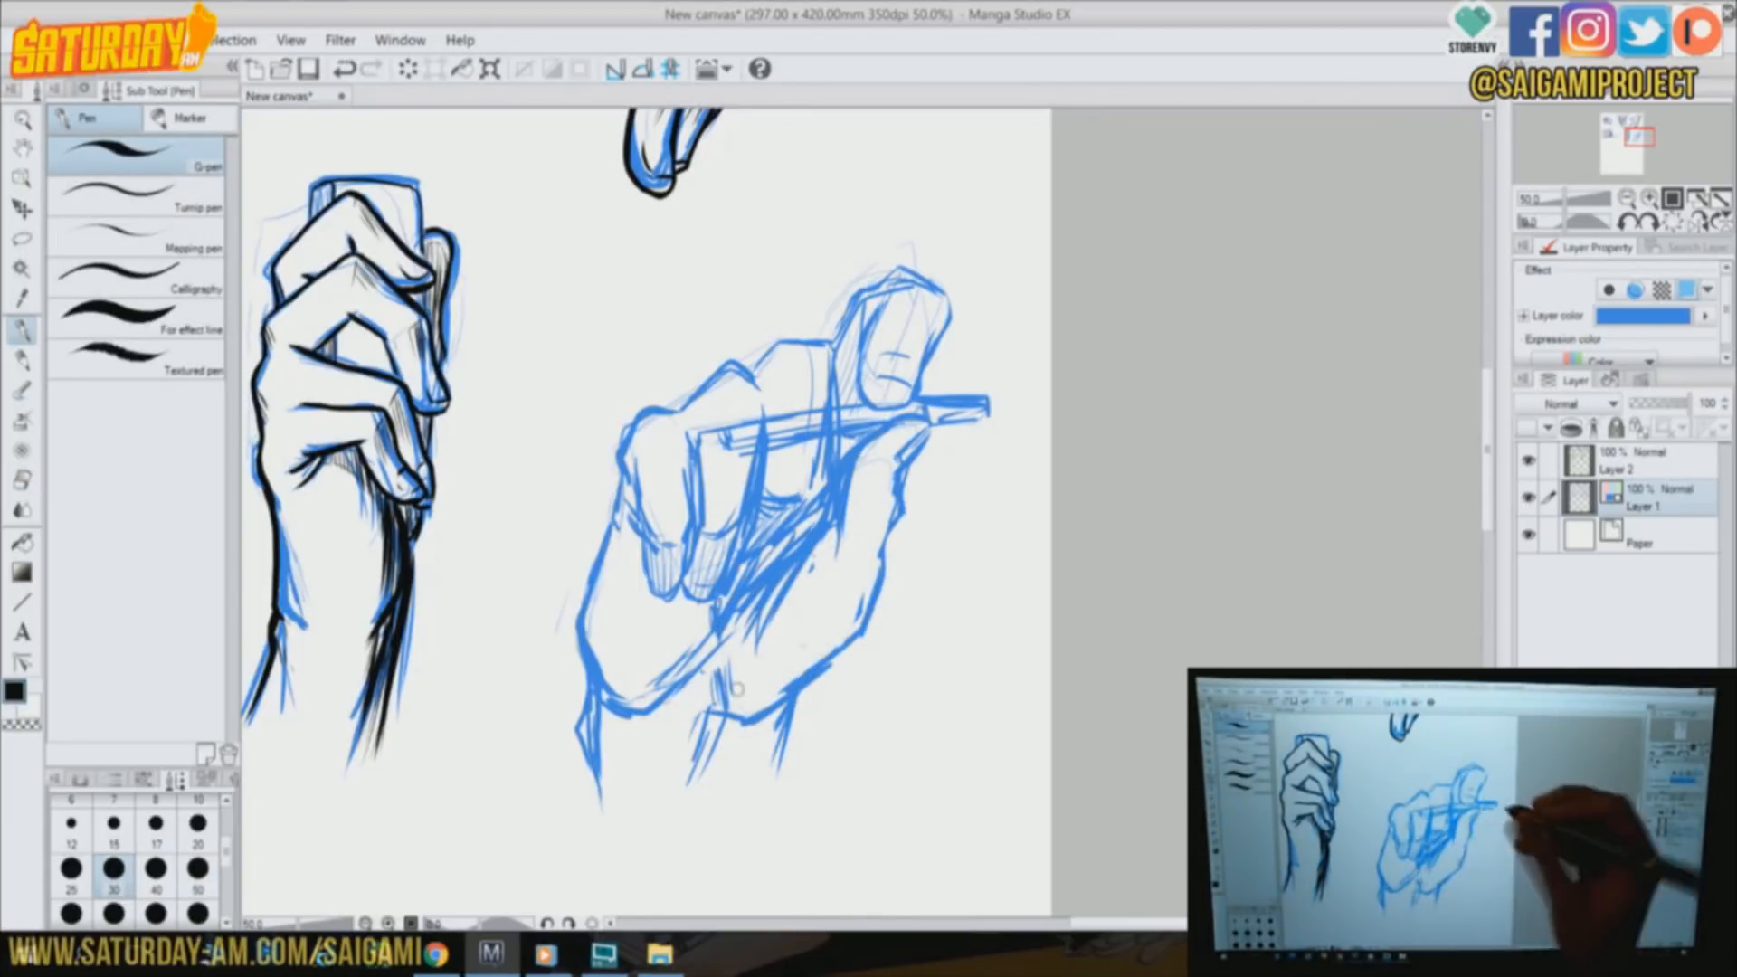
left_click_drag(891, 534, 755, 732)
On Layer 2, ink the cigarette, the raised index finger and the thumb tip in black
left_click(1637, 462)
mouse_move(722, 427)
left_mouse_down()
mouse_move(843, 410)
mouse_move(949, 291)
mouse_move(859, 302)
mouse_move(835, 351)
left_mouse_up()
left_click_drag(918, 398, 992, 412)
left_click_drag(756, 448, 849, 427)
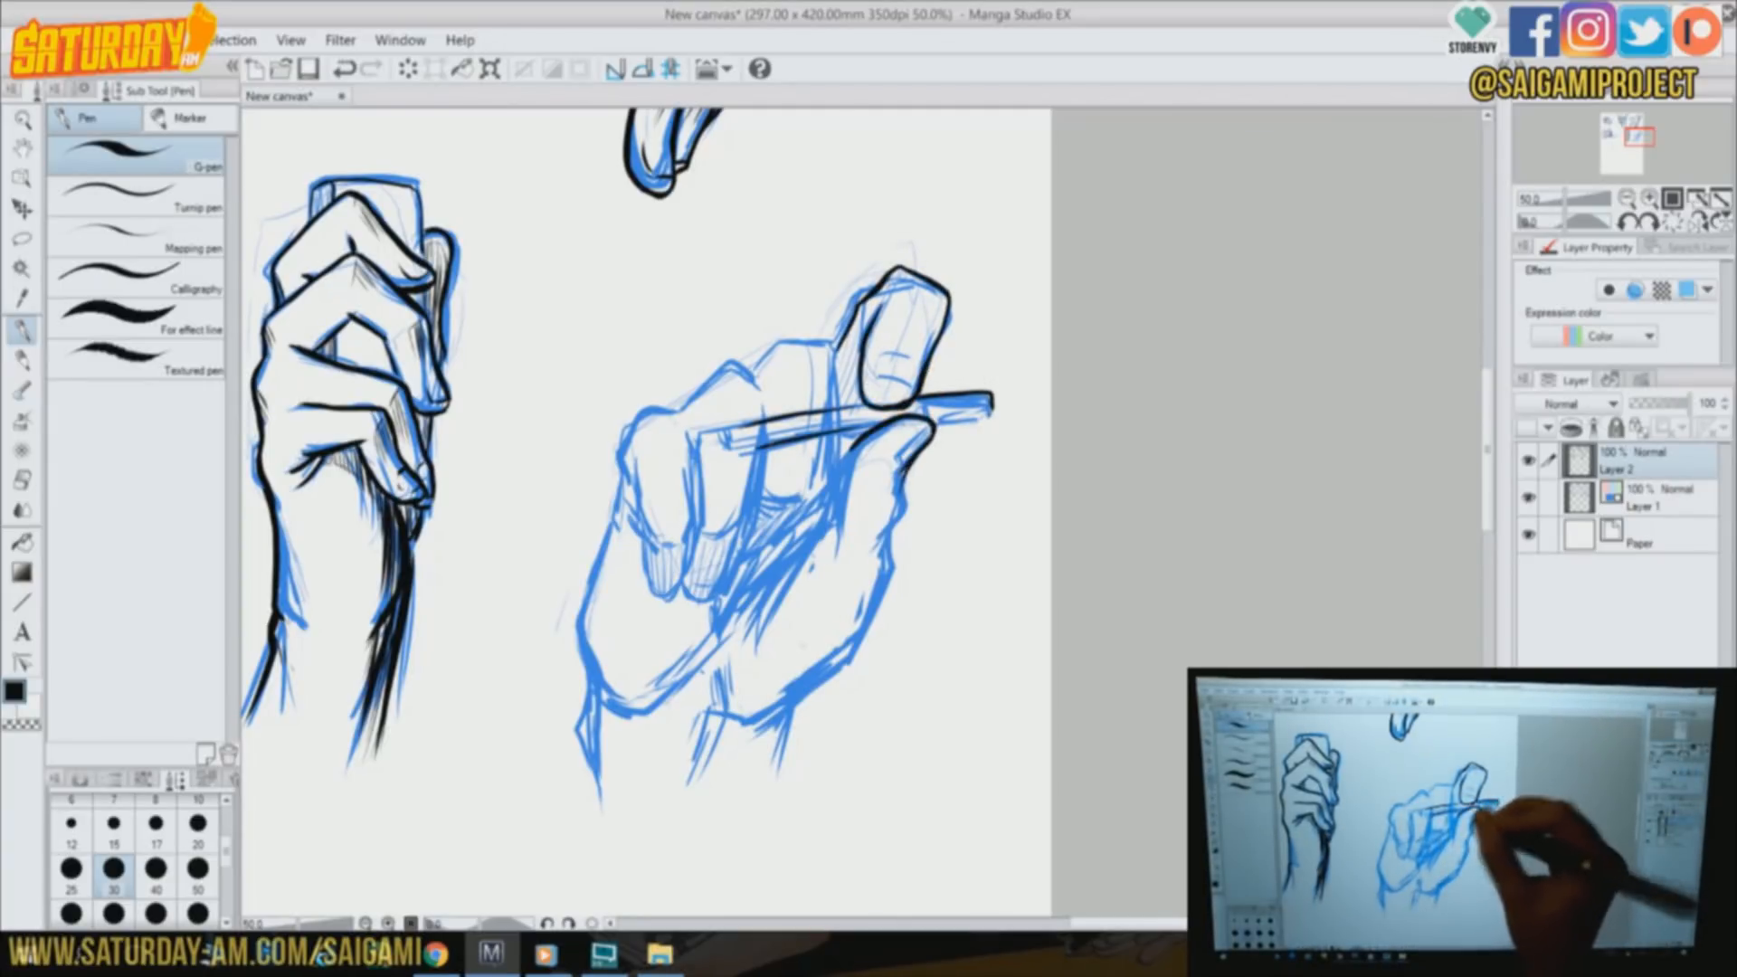
Ink the cigarette's burning end, draw thin smoke curls rising from it and outline the index fingernail
left_click_drag(743, 424, 777, 453)
left_click_drag(746, 199, 729, 355)
left_click_drag(762, 167, 786, 227)
left_click_drag(770, 238, 721, 330)
left_click_drag(726, 337, 762, 449)
mouse_move(918, 400)
left_mouse_down()
mouse_move(943, 418)
mouse_move(915, 386)
mouse_move(874, 382)
left_mouse_up()
left_click_drag(932, 330, 919, 344)
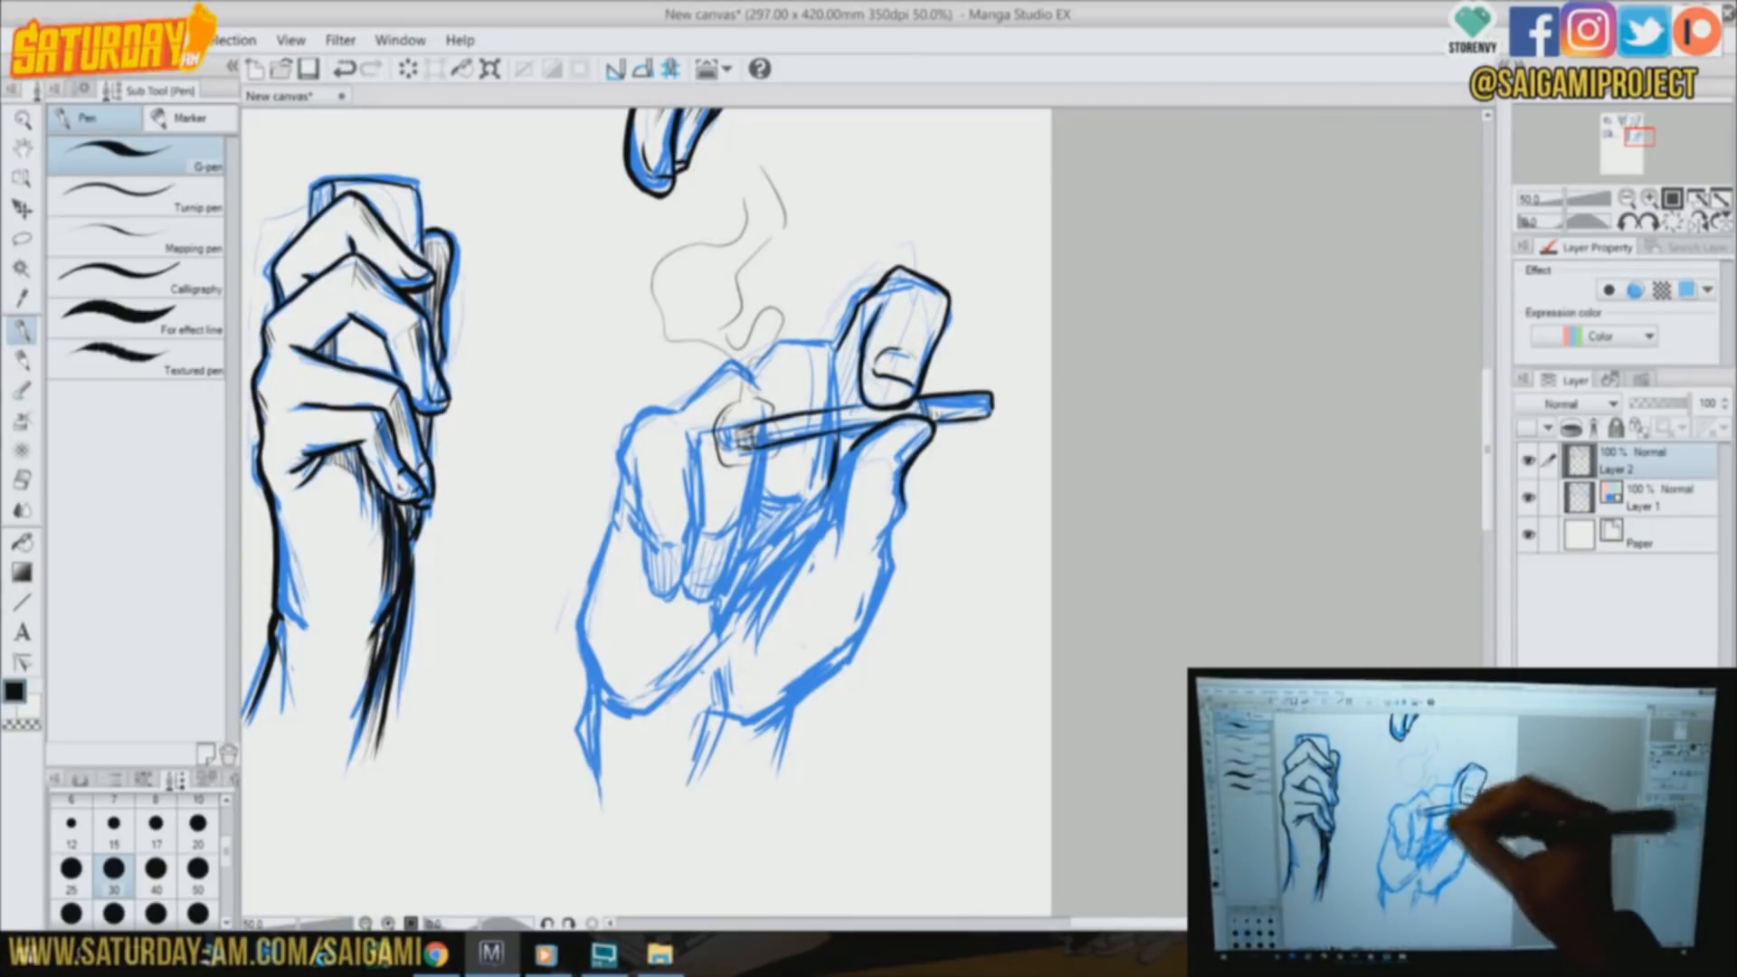
Ink the cigarette hand's folded fingers, thumb side, palm outline and wrist edges in black
left_click_drag(687, 399, 618, 479)
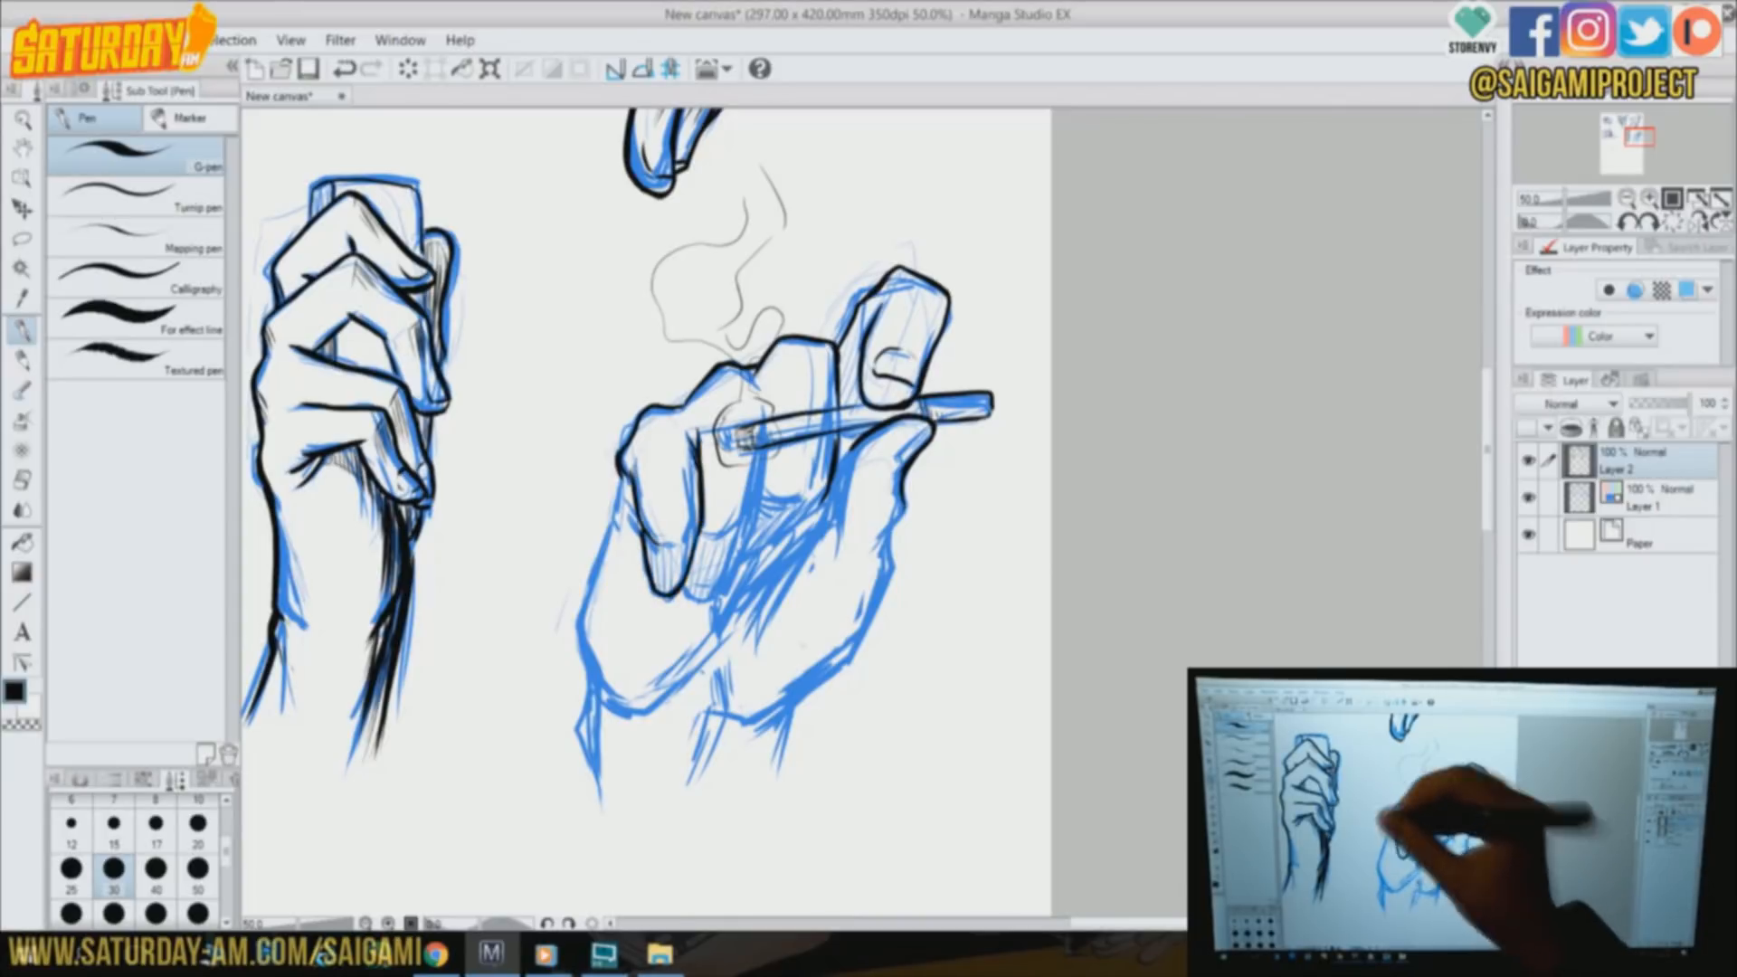
left_click_drag(612, 523, 586, 695)
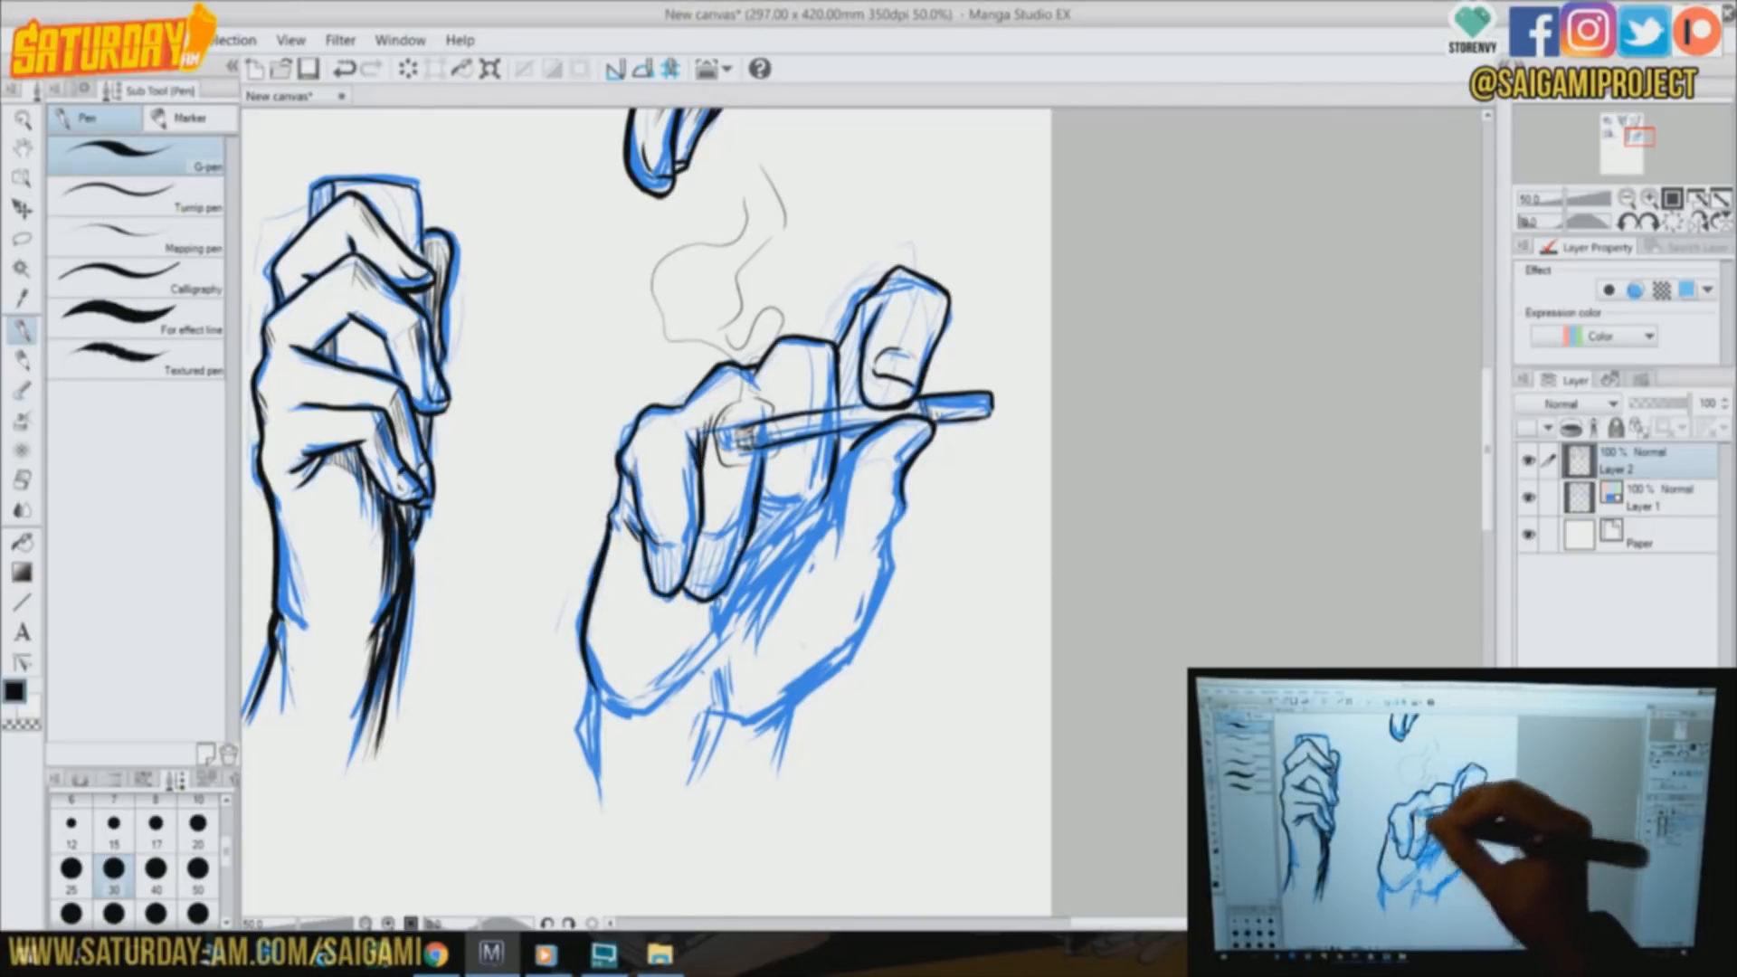
left_click_drag(827, 500, 735, 576)
mouse_move(853, 447)
left_mouse_down()
mouse_move(834, 552)
mouse_move(751, 615)
left_mouse_up()
mouse_move(799, 550)
left_mouse_down()
mouse_move(749, 642)
mouse_move(742, 601)
left_mouse_up()
left_click_drag(727, 592, 727, 630)
mouse_move(636, 712)
left_mouse_down()
mouse_move(696, 676)
mouse_move(756, 723)
left_mouse_up()
mouse_move(903, 480)
left_mouse_down()
mouse_move(892, 541)
mouse_move(765, 722)
mouse_move(769, 785)
left_mouse_up()
left_click_drag(674, 699, 712, 708)
left_click_drag(594, 686, 595, 794)
left_click_drag(713, 724, 697, 798)
Hatch the folded fingertips, the palm shadow below them and the wrist, and reinforce the thumb and wrist lines
mouse_move(810, 503)
left_mouse_down()
mouse_move(744, 570)
mouse_move(690, 592)
left_mouse_up()
mouse_move(736, 528)
left_mouse_down()
mouse_move(696, 597)
mouse_move(716, 590)
left_mouse_up()
mouse_move(689, 539)
left_mouse_down()
mouse_move(656, 589)
mouse_move(683, 637)
left_mouse_up()
left_click_drag(753, 577, 707, 639)
left_click_drag(833, 532, 808, 619)
left_click_drag(903, 503, 886, 542)
left_click_drag(921, 431, 902, 463)
left_click_drag(667, 702, 666, 749)
left_click_drag(681, 702, 674, 776)
left_click_drag(587, 751, 575, 837)
left_click_drag(786, 753, 764, 802)
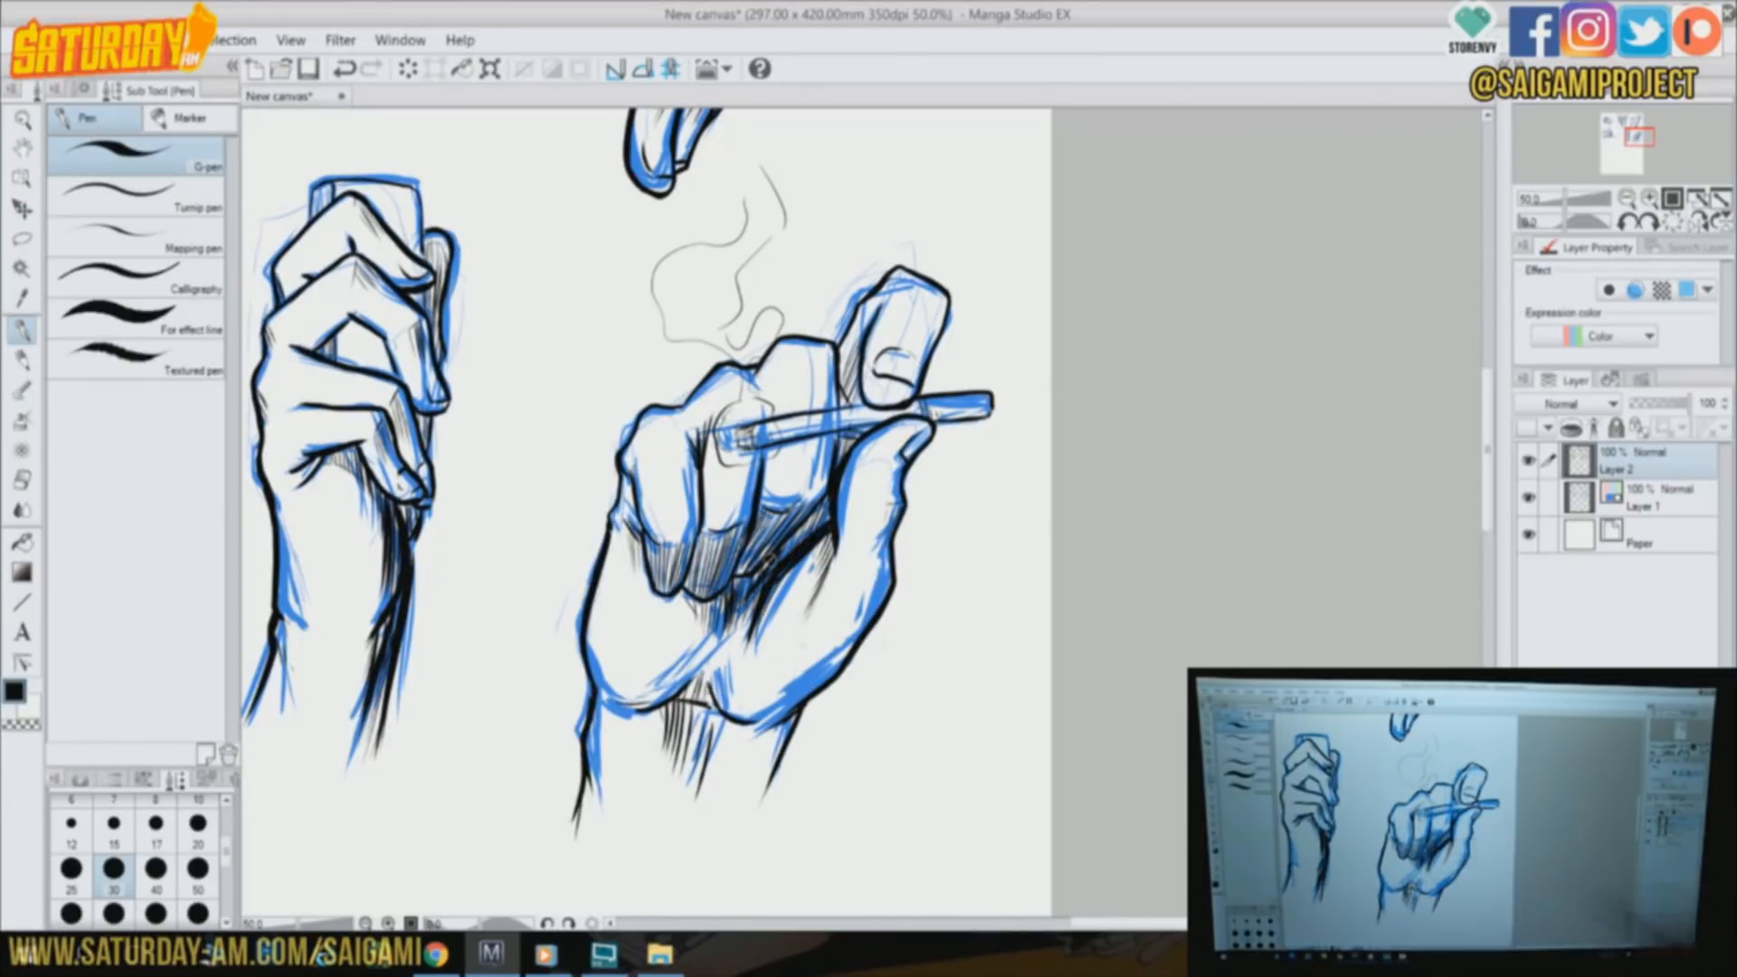
On Layer 1, rough in the upper edge and sides of a tilted flat object in the blank area below the earlier hands
left_click_drag(1639, 136, 1617, 149)
left_click(1644, 498)
left_click_drag(415, 389, 339, 631)
left_click_drag(422, 376, 620, 414)
left_click_drag(620, 426, 570, 659)
left_click_drag(407, 362, 326, 603)
left_click_drag(434, 339, 652, 403)
left_click_drag(663, 416, 561, 664)
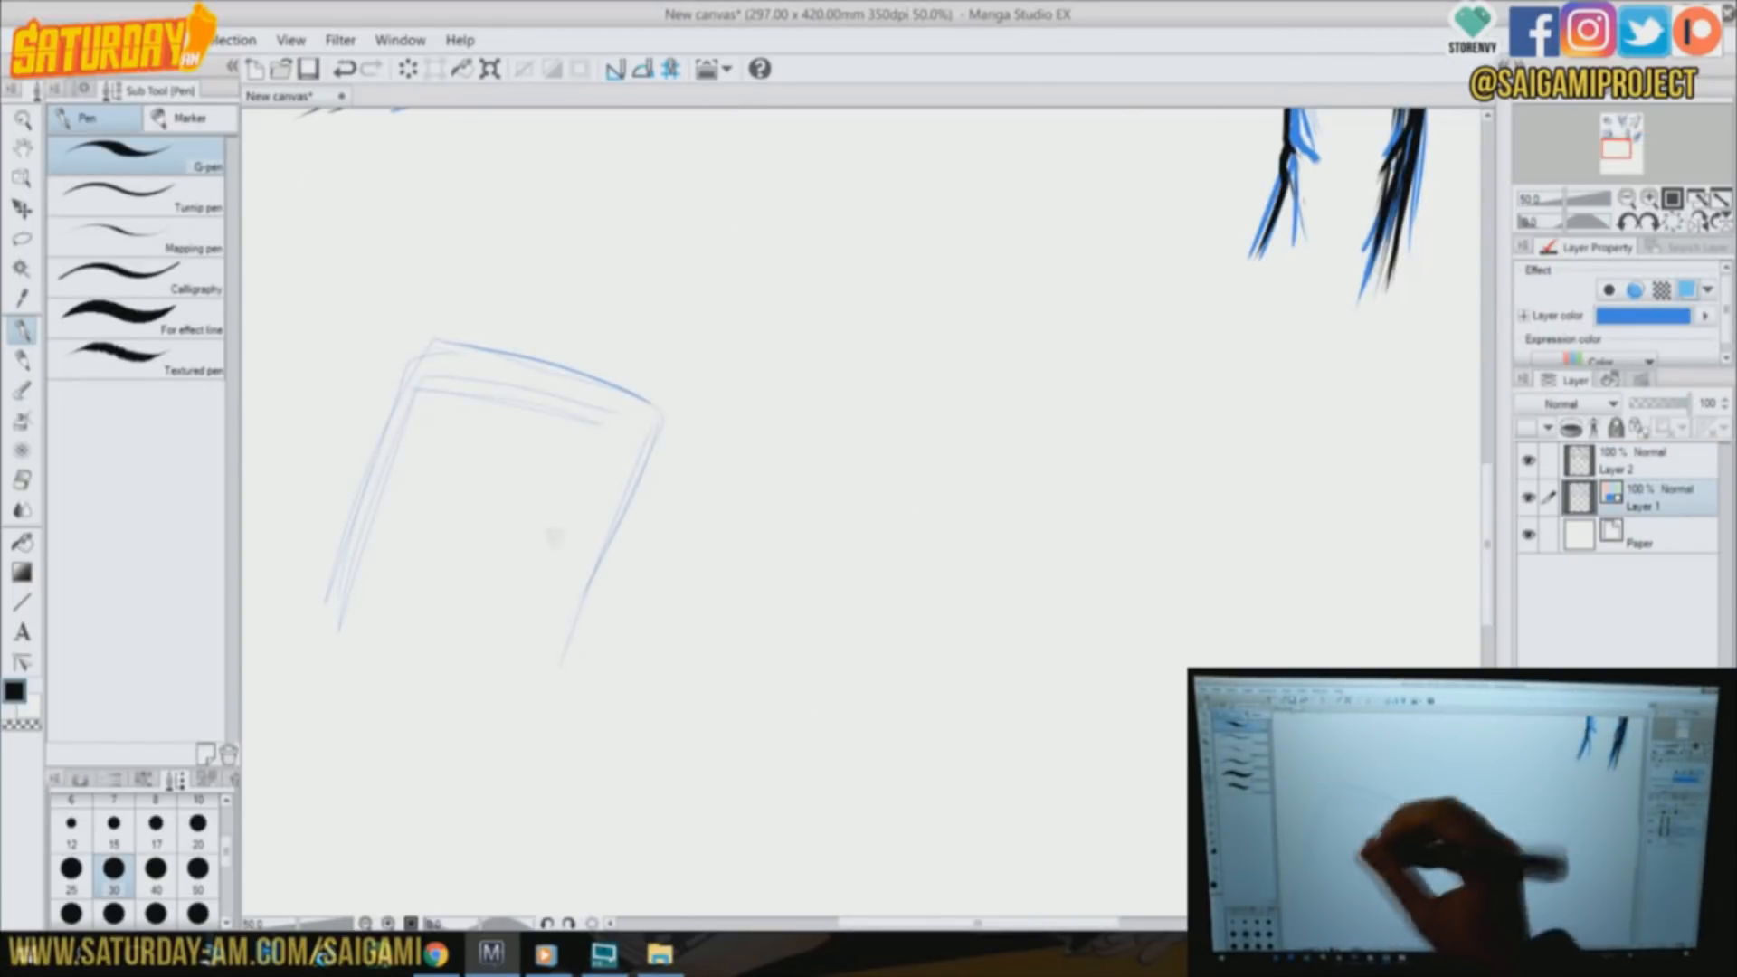
Rough in a hand gripping the flat object and a second hand with its forearm above it
left_click_drag(496, 496, 633, 403)
mouse_move(593, 418)
left_mouse_down()
mouse_move(742, 410)
mouse_move(859, 629)
left_mouse_up()
left_click_drag(661, 607, 732, 722)
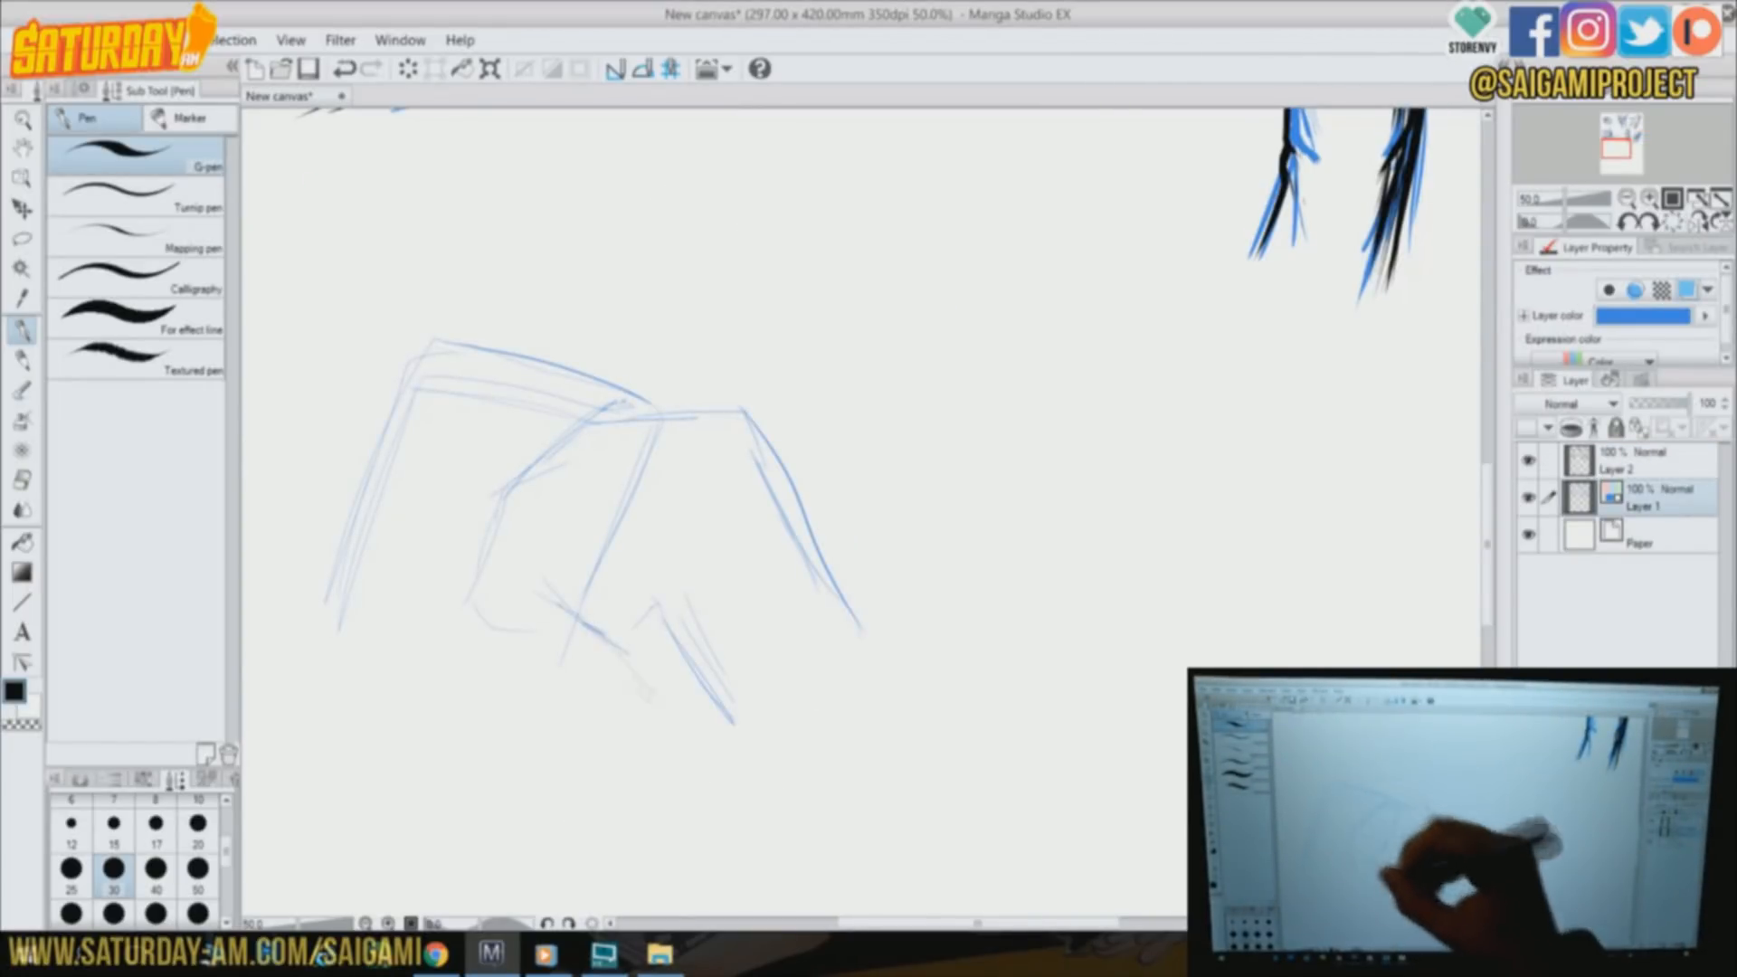
left_click_drag(694, 572, 644, 717)
left_click_drag(570, 643, 624, 701)
mouse_move(511, 334)
left_mouse_down()
mouse_move(722, 138)
mouse_move(855, 416)
left_mouse_up()
left_click_drag(855, 380, 966, 540)
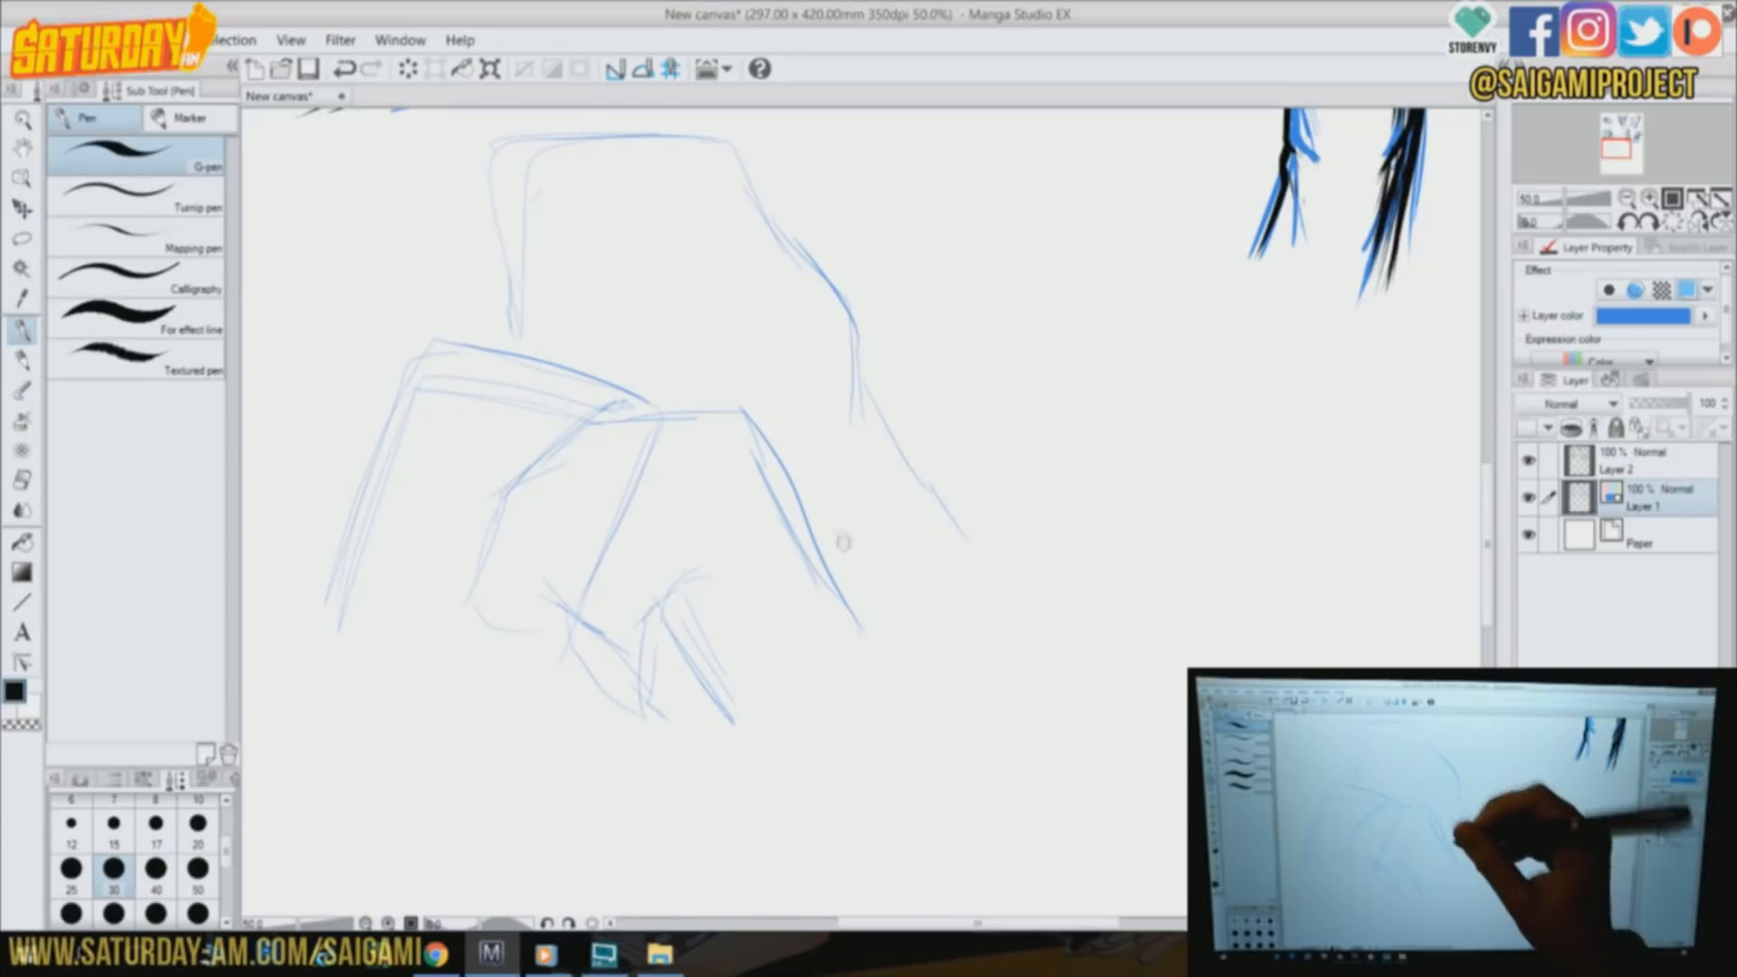
Redraw the gripping hand's back, fingers and heel in bold blue, along with the flat object's upper and outer edges
mouse_move(588, 414)
left_mouse_down()
mouse_move(782, 484)
mouse_move(891, 670)
left_mouse_up()
left_click_drag(749, 481, 760, 579)
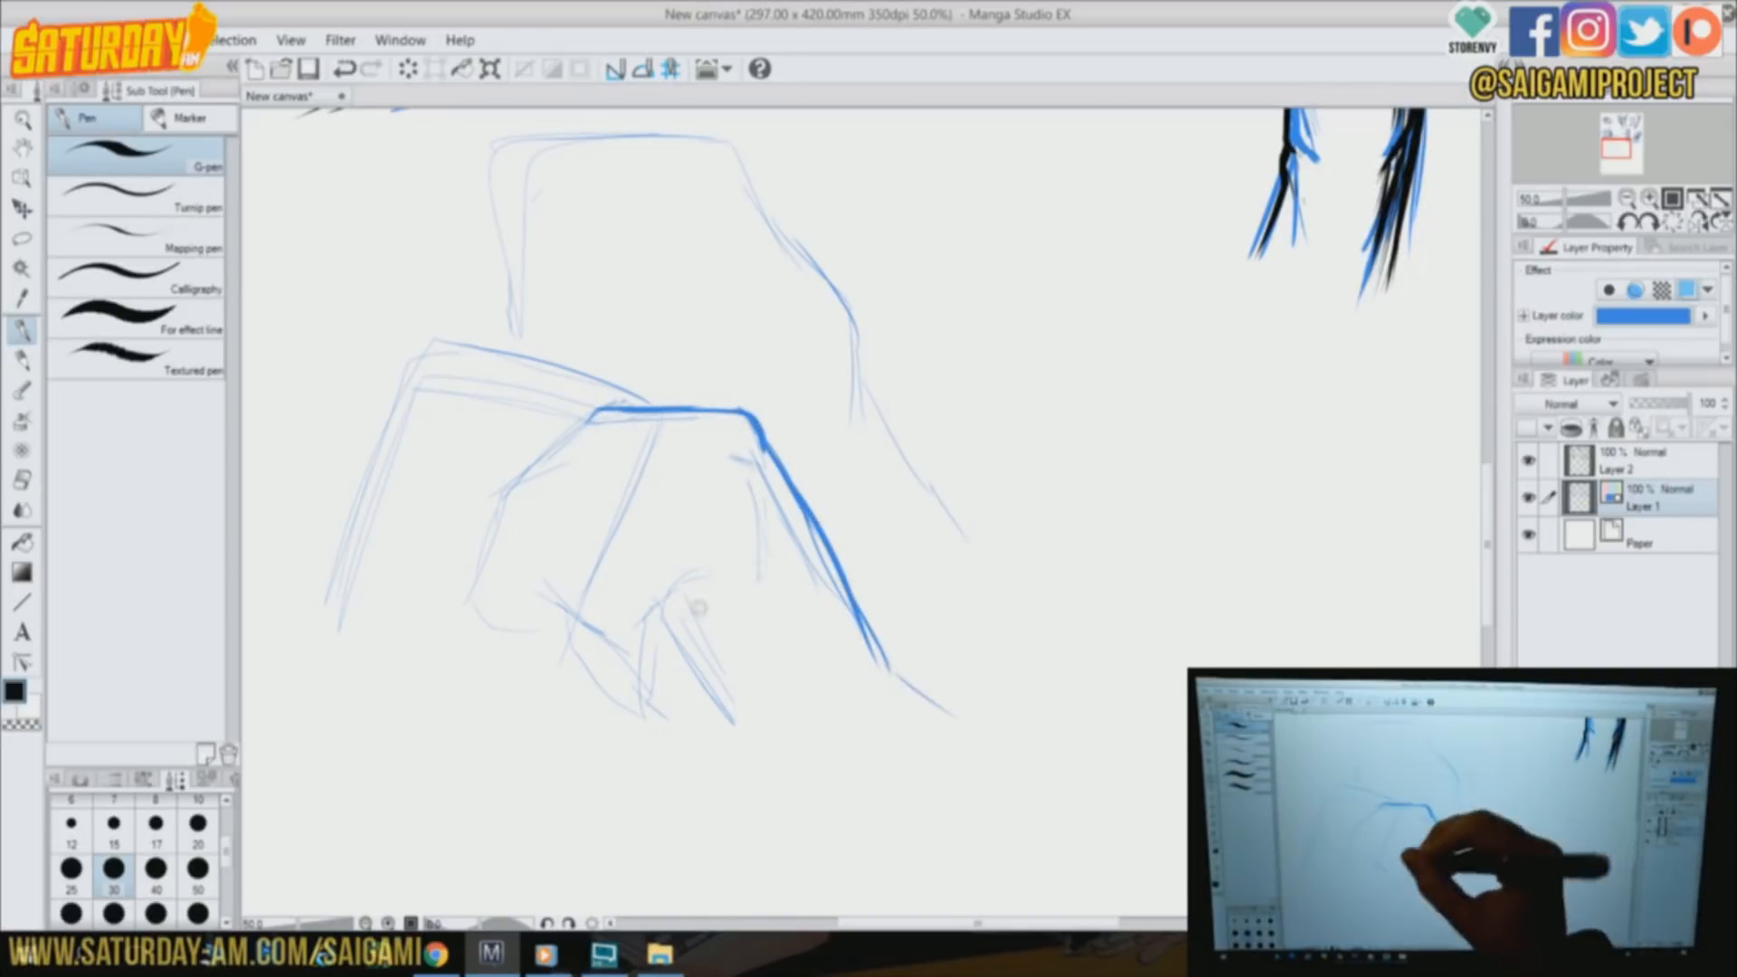
left_click_drag(701, 642, 780, 776)
left_click_drag(593, 414, 475, 616)
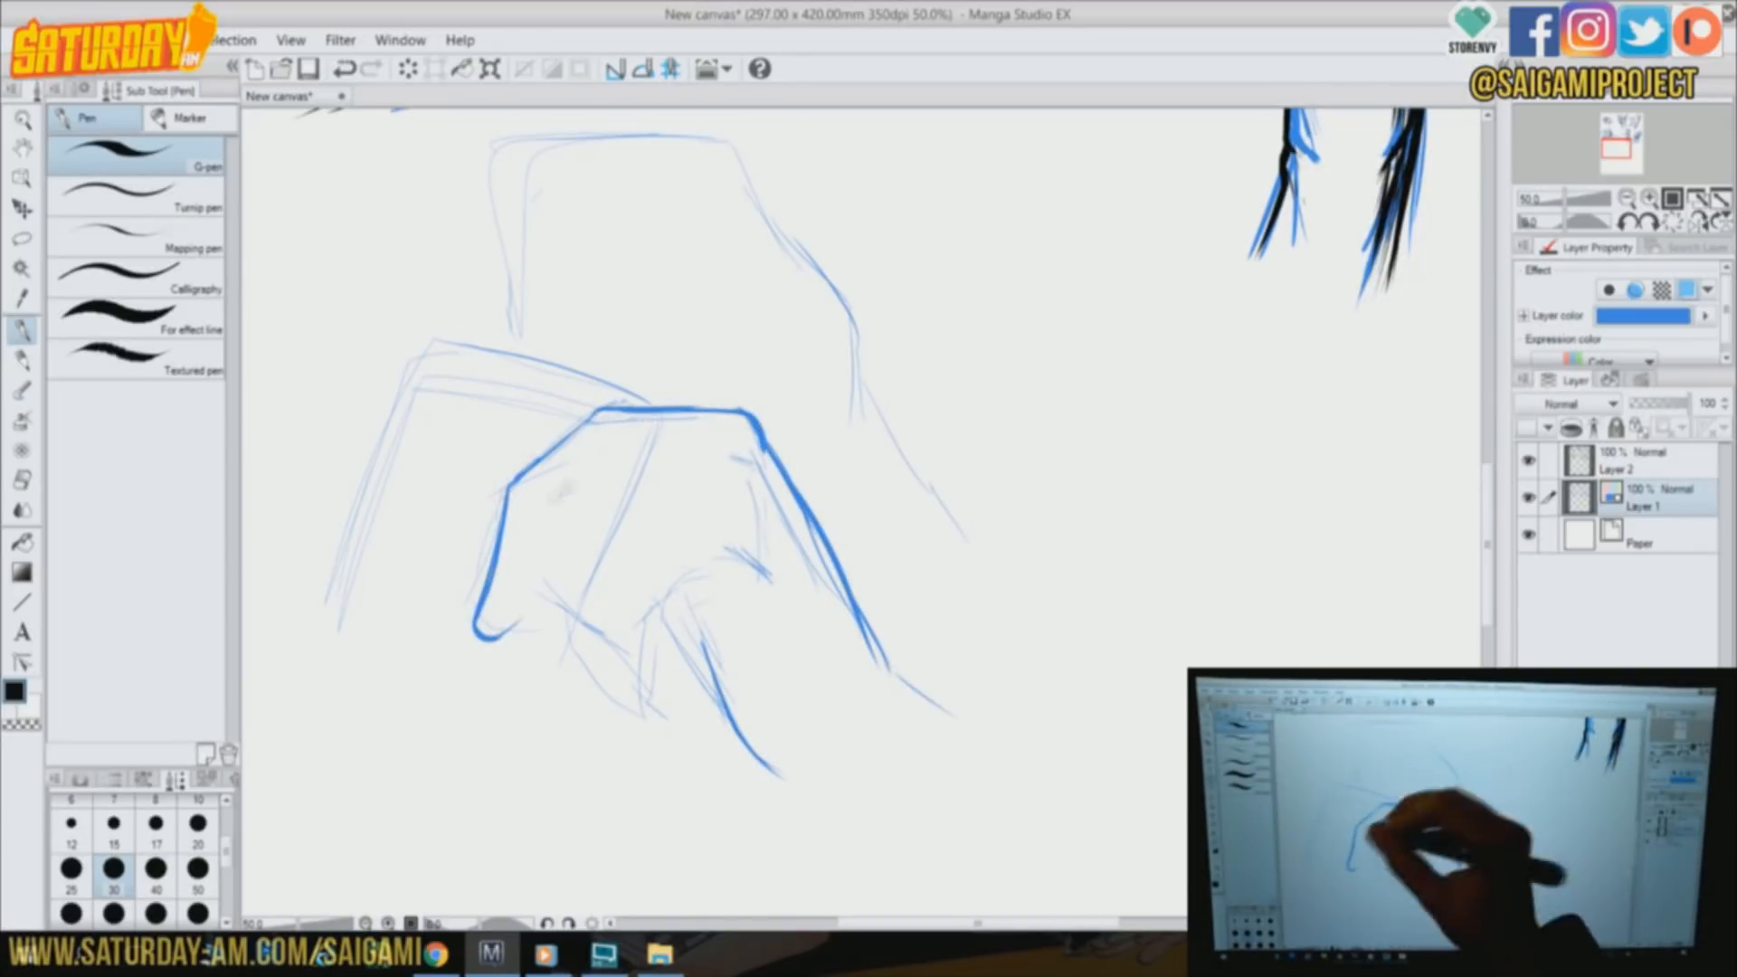
mouse_move(749, 462)
left_mouse_down()
mouse_move(562, 607)
mouse_move(570, 641)
left_mouse_up()
mouse_move(755, 513)
left_mouse_down()
mouse_move(599, 592)
mouse_move(647, 715)
mouse_move(796, 604)
mouse_move(714, 659)
left_mouse_up()
left_click_drag(724, 669, 828, 808)
left_click_drag(876, 638, 914, 692)
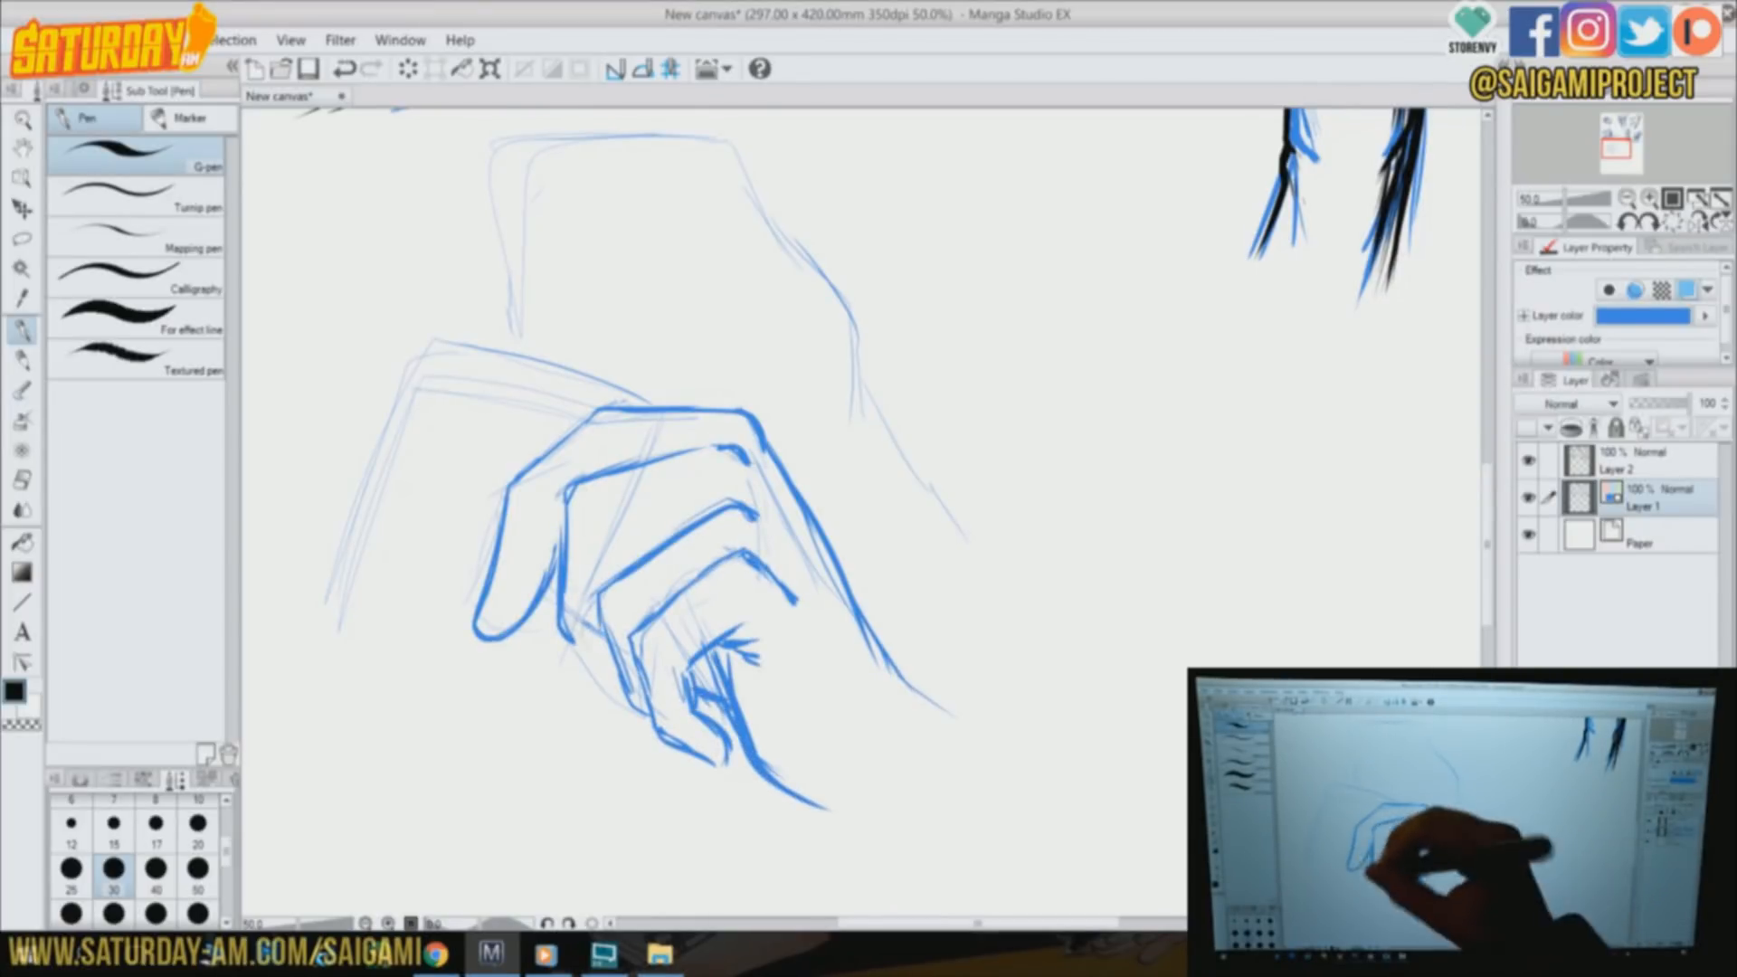
left_click_drag(568, 637, 613, 653)
left_click_drag(630, 561, 692, 514)
mouse_move(317, 615)
left_mouse_down()
mouse_move(551, 354)
mouse_move(665, 403)
left_mouse_up()
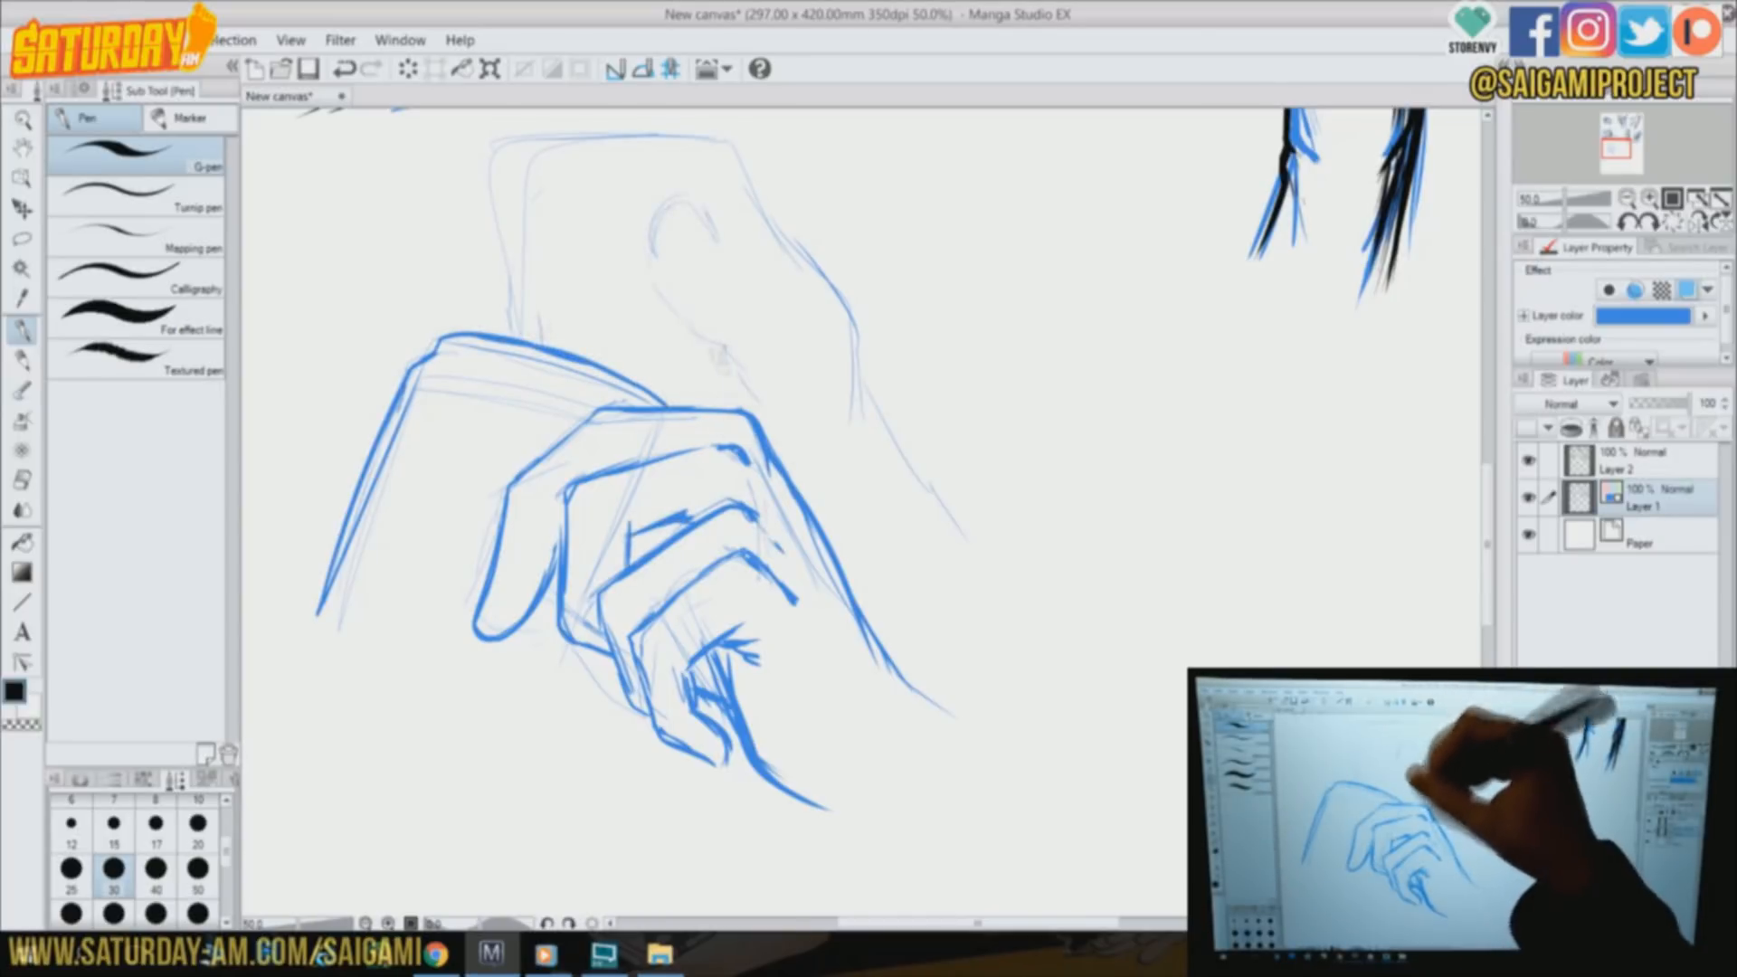
Define the upper hand's outline, bent fingers, thumb and palm creases, with a small item pinched between the fingertips
left_click_drag(755, 195, 864, 425)
left_click_drag(570, 125, 535, 222)
mouse_move(614, 362)
left_mouse_down()
mouse_move(598, 185)
mouse_move(534, 342)
left_mouse_up()
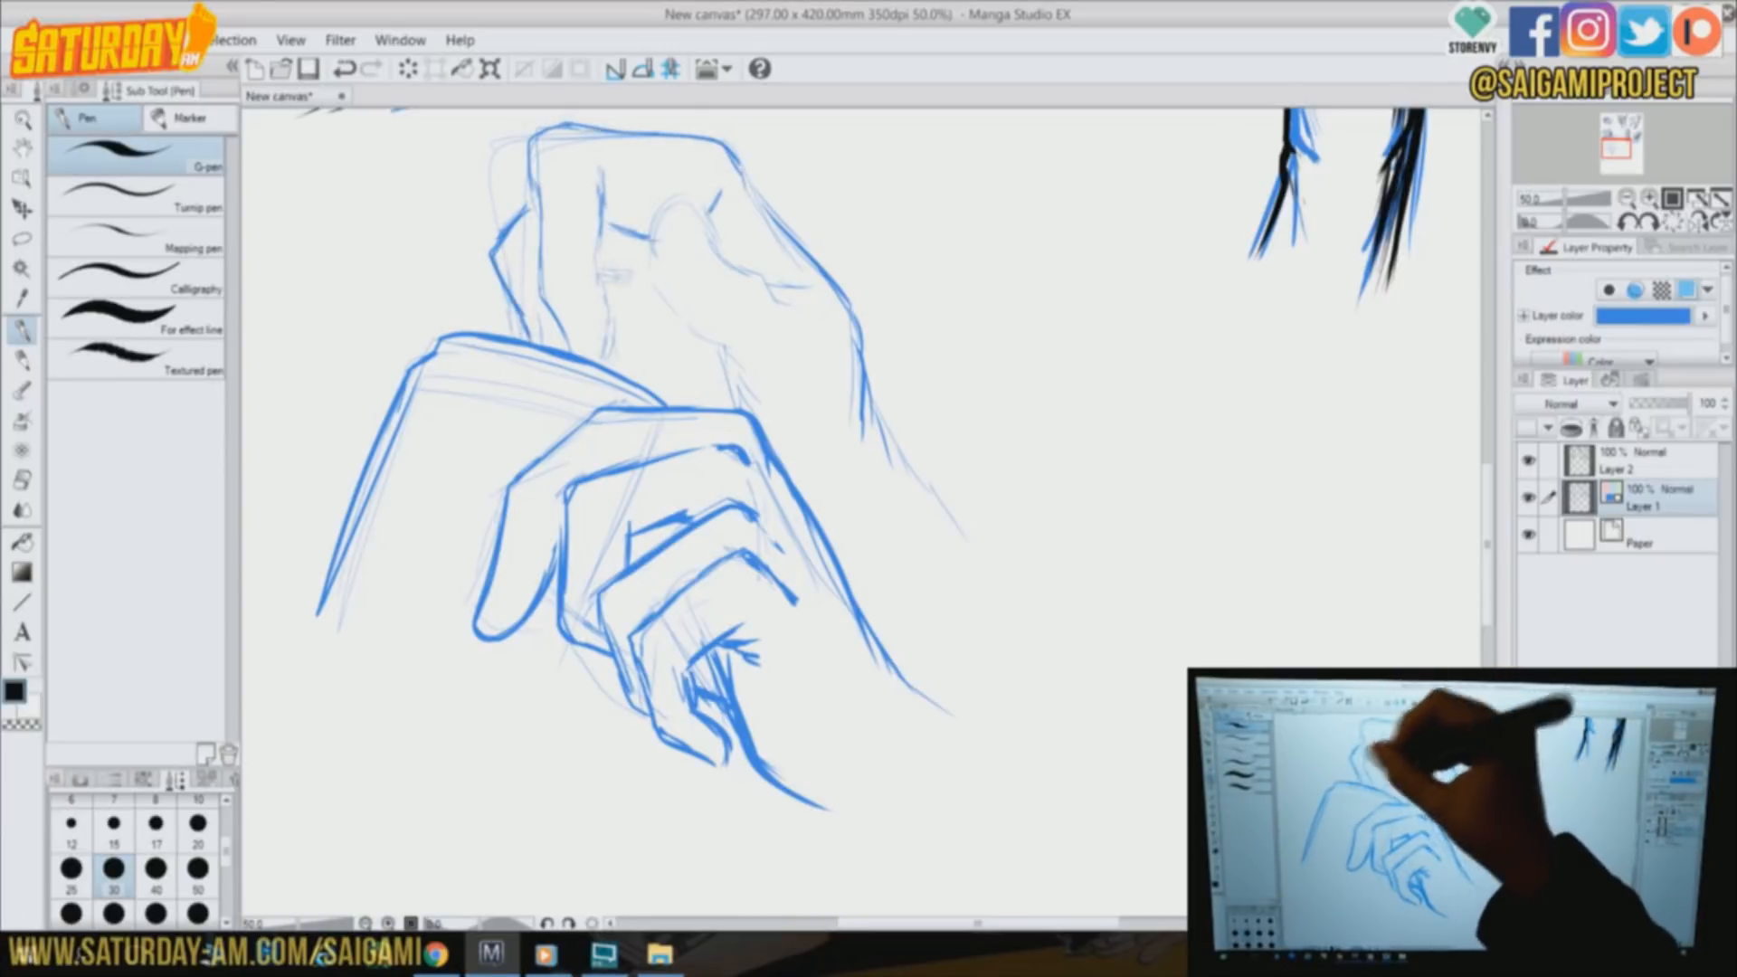
left_click_drag(648, 277, 630, 372)
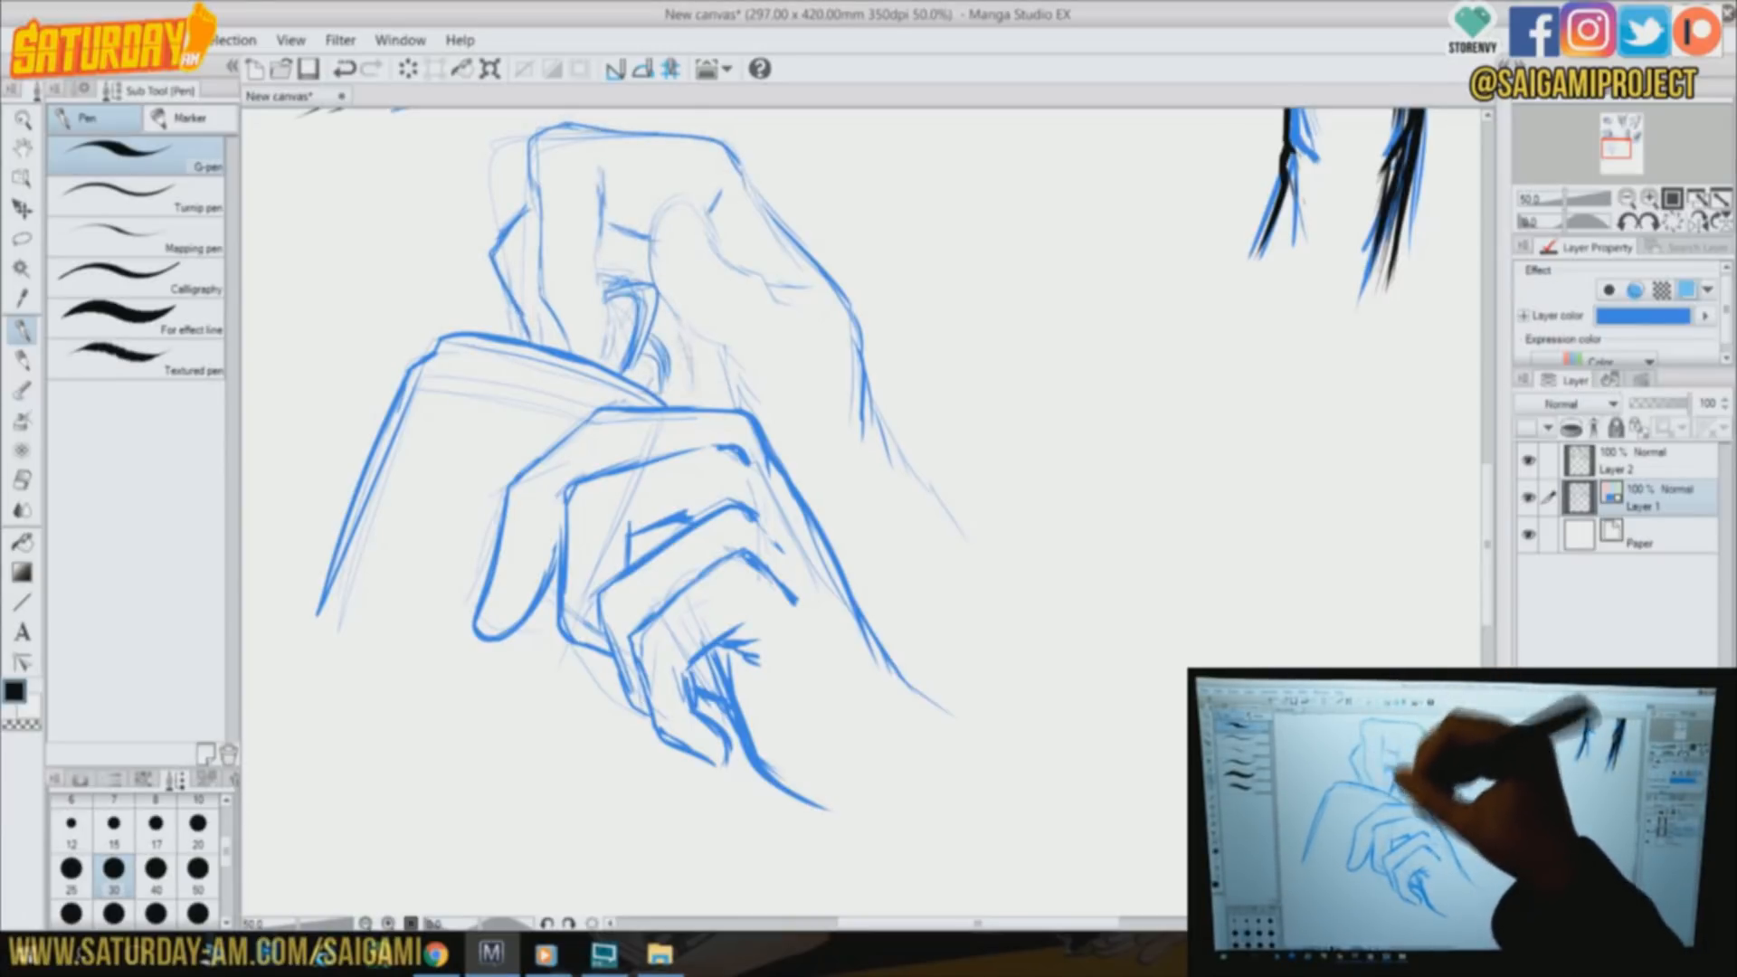
left_click_drag(536, 150, 569, 351)
left_click_drag(588, 255, 612, 356)
left_click_drag(537, 164, 671, 146)
mouse_move(640, 278)
left_mouse_down()
mouse_move(643, 240)
mouse_move(724, 274)
mouse_move(731, 412)
left_mouse_up()
left_click_drag(695, 264, 810, 291)
left_click_drag(746, 181, 852, 334)
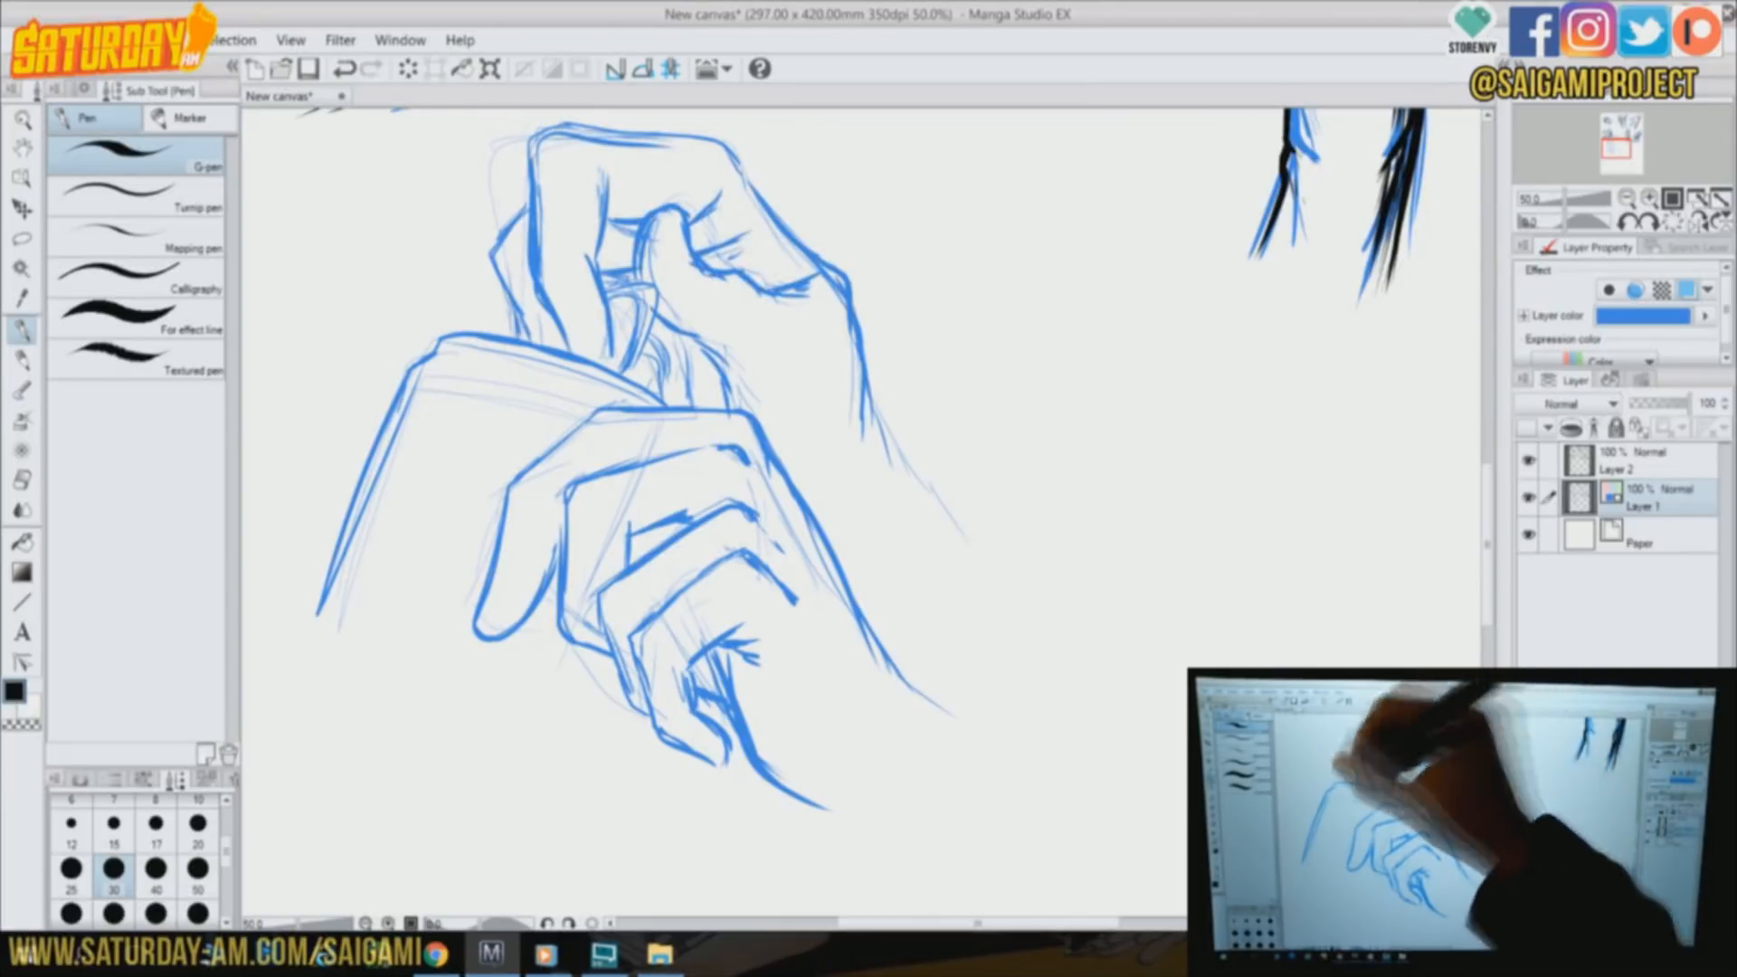
Sketch the forearm lines of both hands, the fingernails and the flat object's side edge below the fingers
left_click_drag(791, 475, 830, 482)
left_click_drag(615, 334, 616, 365)
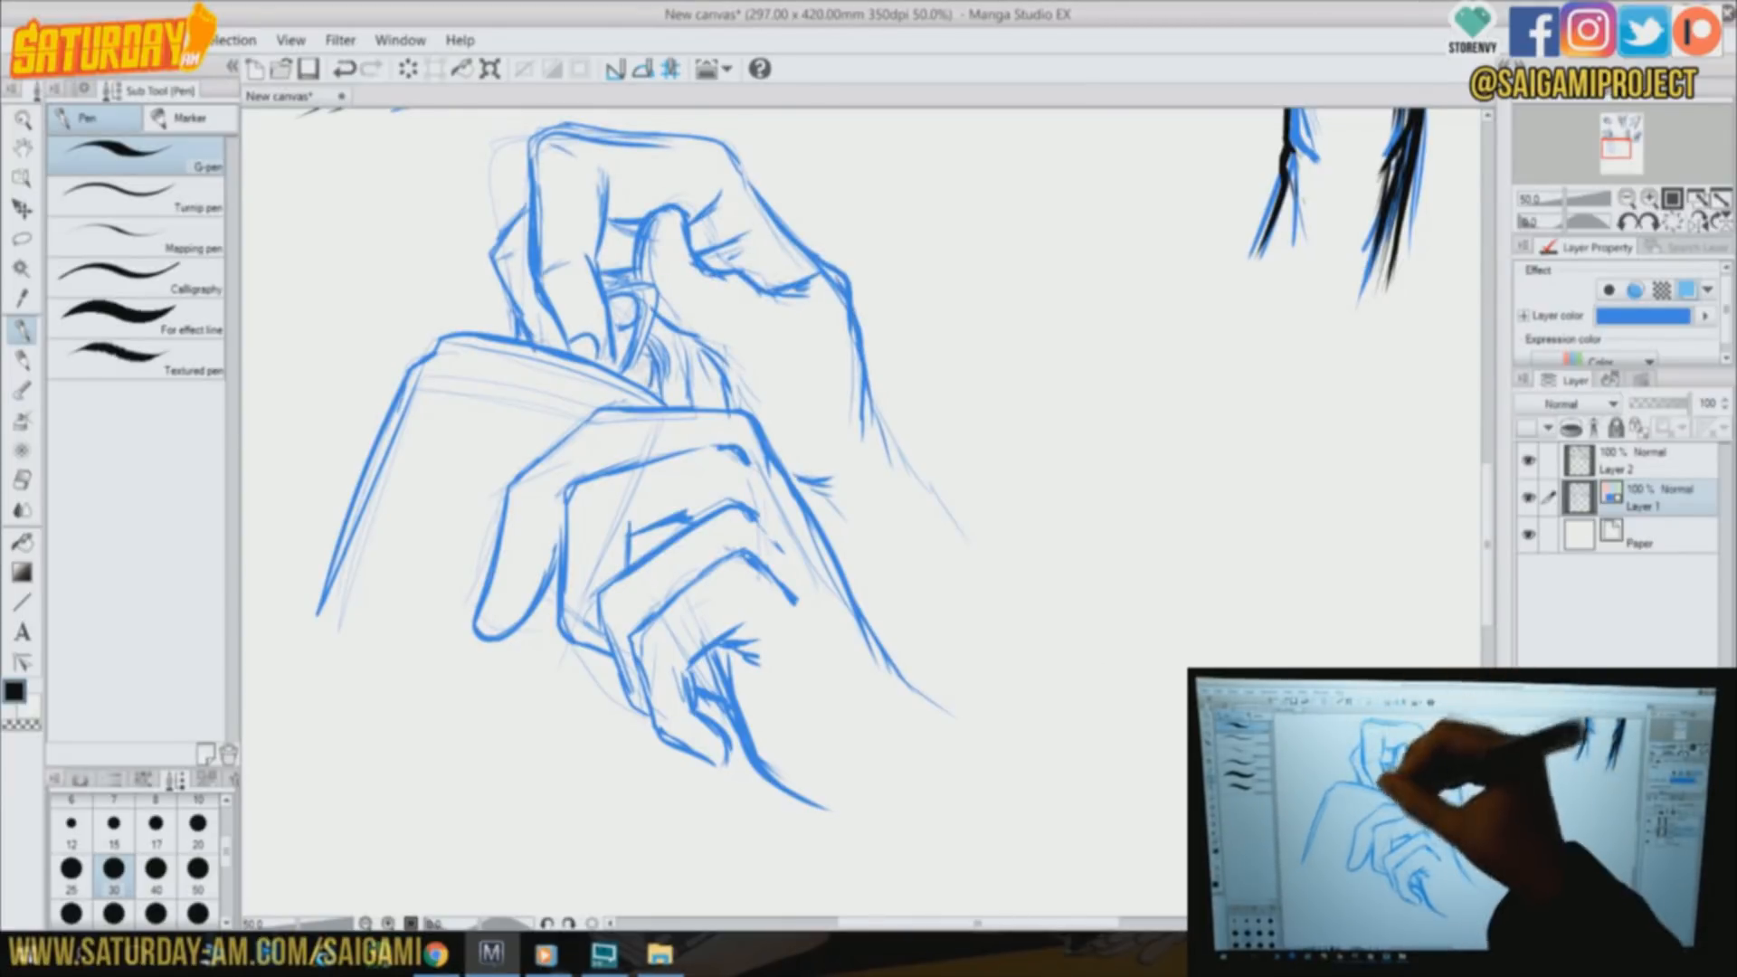
left_click_drag(499, 604, 482, 630)
mouse_move(791, 789)
left_mouse_down()
mouse_move(831, 808)
mouse_move(898, 797)
left_mouse_up()
left_click_drag(840, 811, 941, 884)
left_click_drag(861, 335, 1022, 553)
left_click_drag(965, 521, 1046, 602)
left_click_drag(595, 656, 560, 769)
On Layer 2, ink the flat object's outer edge and the gripping hand's first fingers and back in black
left_click(1642, 461)
mouse_move(413, 365)
left_mouse_down()
mouse_move(316, 616)
mouse_move(665, 401)
left_mouse_up()
left_click_drag(602, 410, 512, 486)
left_click_drag(512, 485, 475, 628)
left_click_drag(475, 630, 552, 584)
mouse_move(601, 651)
left_mouse_down()
mouse_move(722, 443)
mouse_move(765, 470)
left_mouse_up()
mouse_move(602, 409)
left_mouse_down()
mouse_move(768, 444)
mouse_move(932, 704)
left_mouse_up()
Ink the gripping hand's remaining curled fingers, heel line and palm creases, and add fingernails
left_click_drag(648, 622, 660, 740)
left_click_drag(731, 667, 871, 818)
left_click_drag(659, 615, 796, 594)
mouse_move(771, 532)
left_mouse_down()
mouse_move(604, 624)
mouse_move(715, 764)
left_mouse_up()
left_click_drag(670, 644, 729, 769)
left_click_drag(702, 693, 734, 716)
left_click_drag(498, 581, 481, 626)
left_click_drag(704, 744, 726, 766)
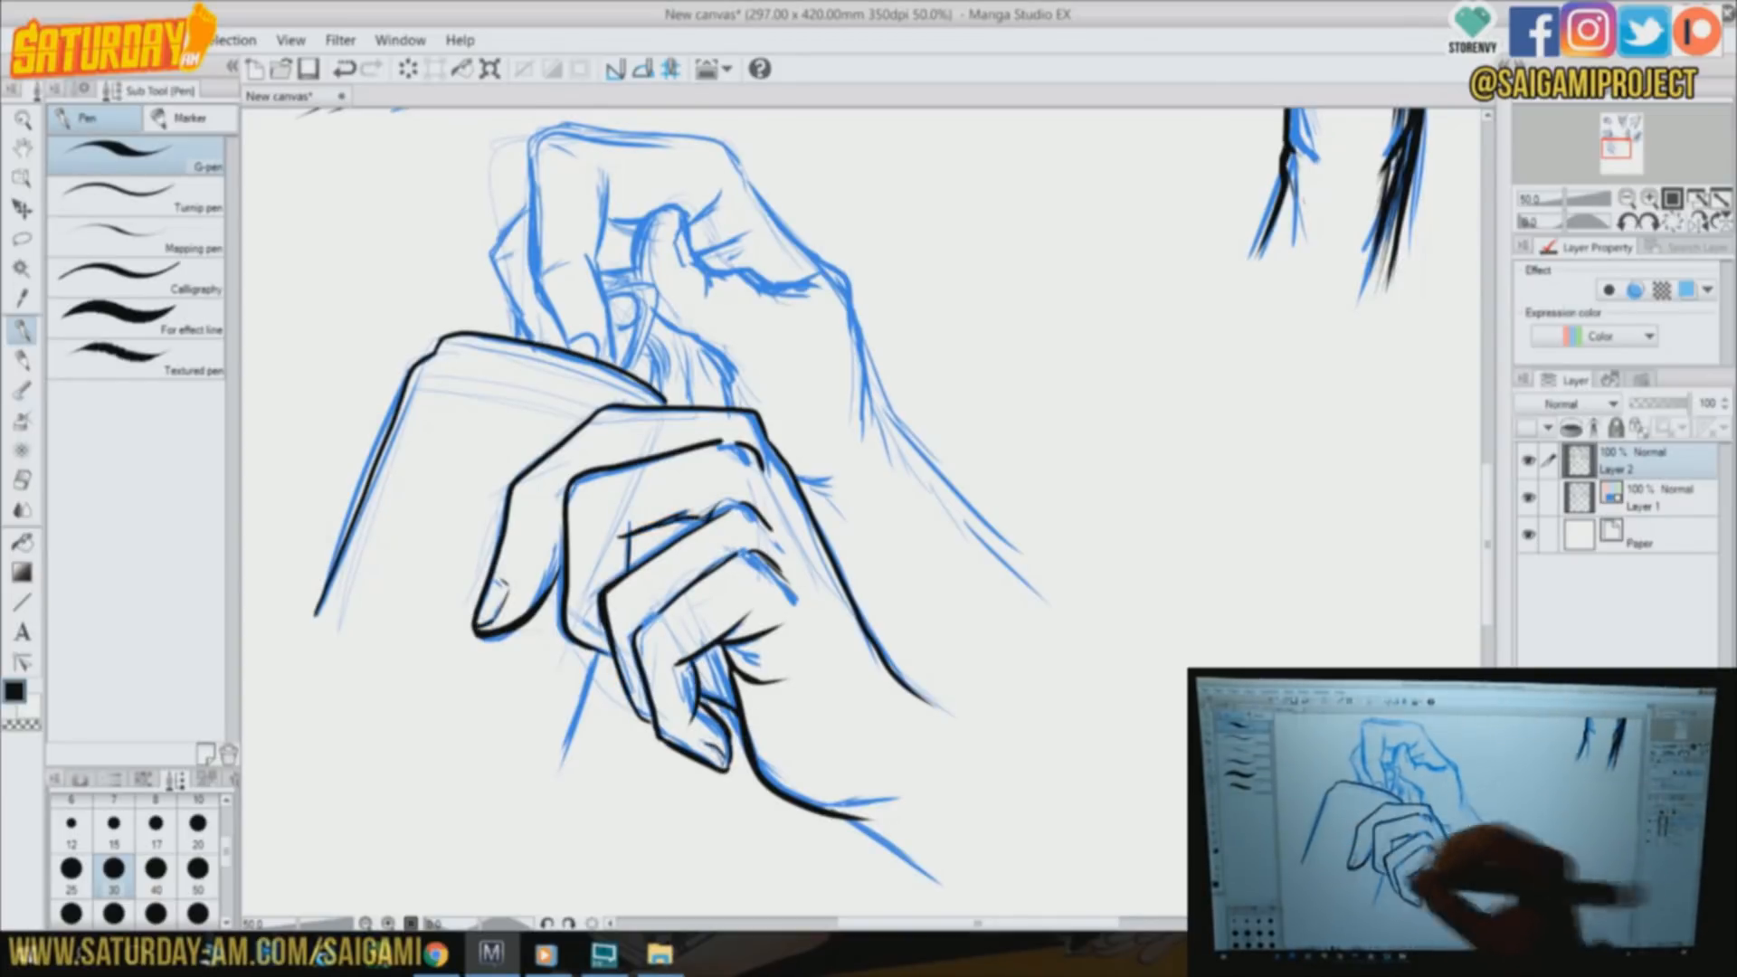
Ink the upper hand's bent index finger, the pinched item, the thumb and the outer contour down to the wrist
left_click_drag(609, 291, 635, 364)
left_click_drag(595, 274, 619, 354)
left_click_drag(544, 134, 538, 290)
left_click_drag(605, 176, 601, 271)
mouse_move(534, 150)
left_mouse_down()
mouse_move(760, 208)
mouse_move(885, 457)
left_mouse_up()
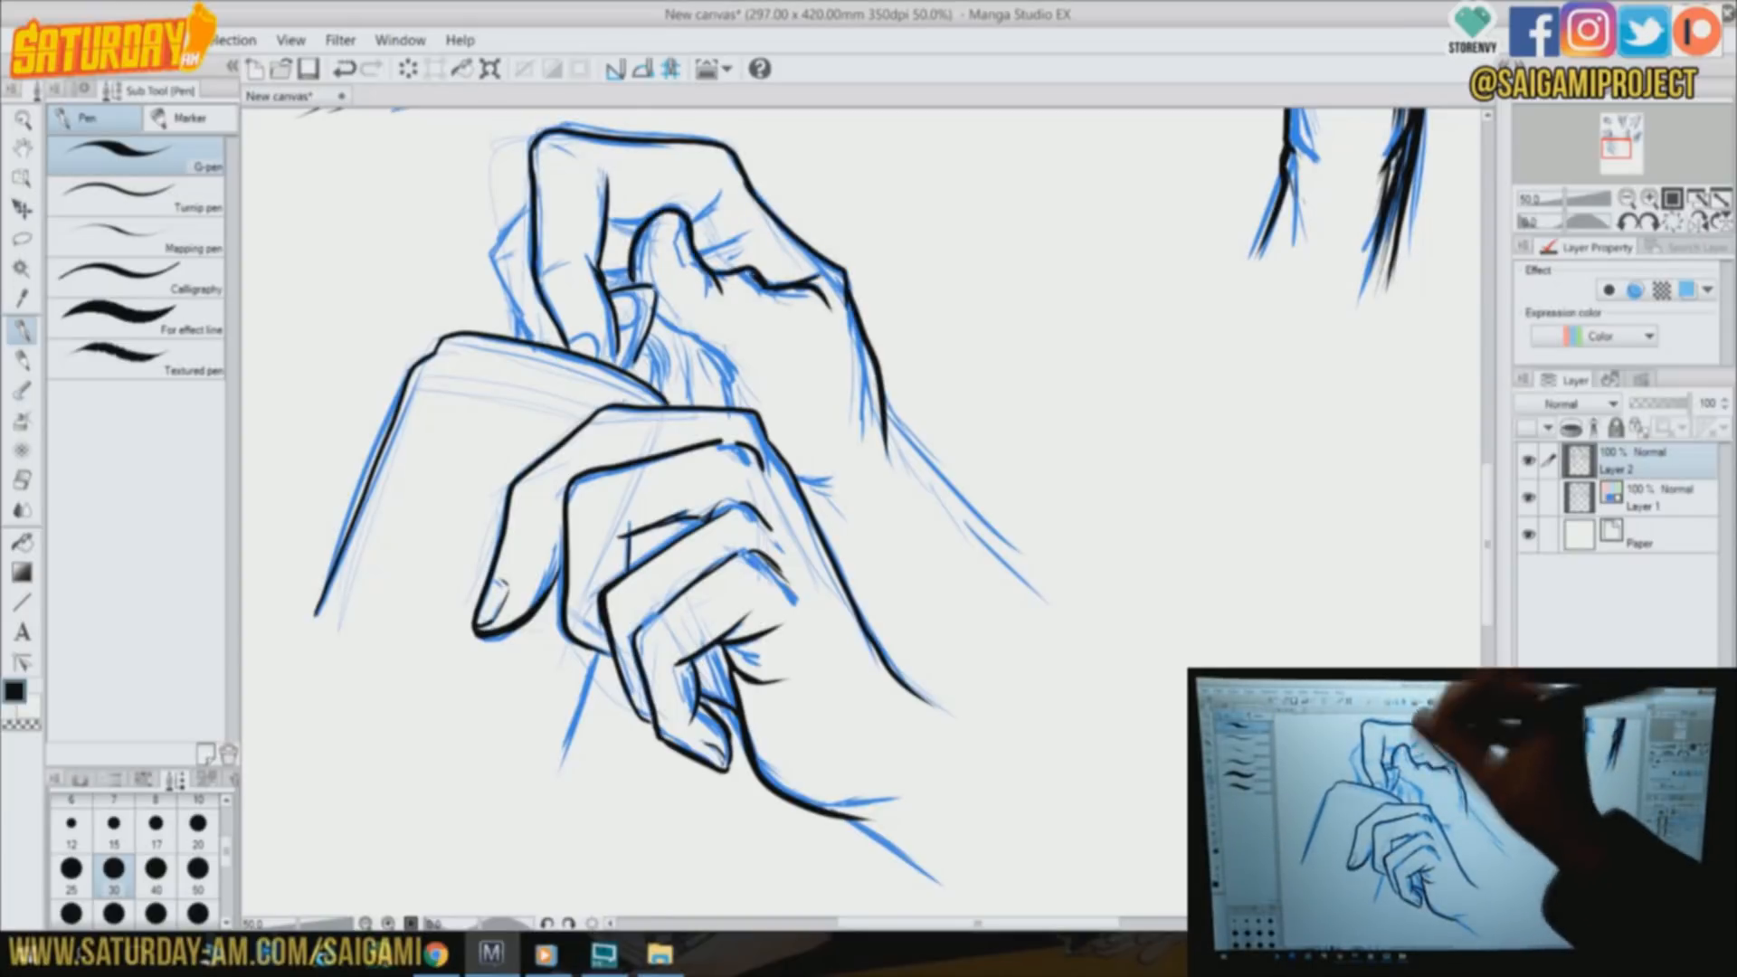
Clean up and re-ink the crease at the thumb's base, and ink the rear finger, palm edge and forearm lines
key("e")
left_click_drag(742, 269, 766, 284)
key("p")
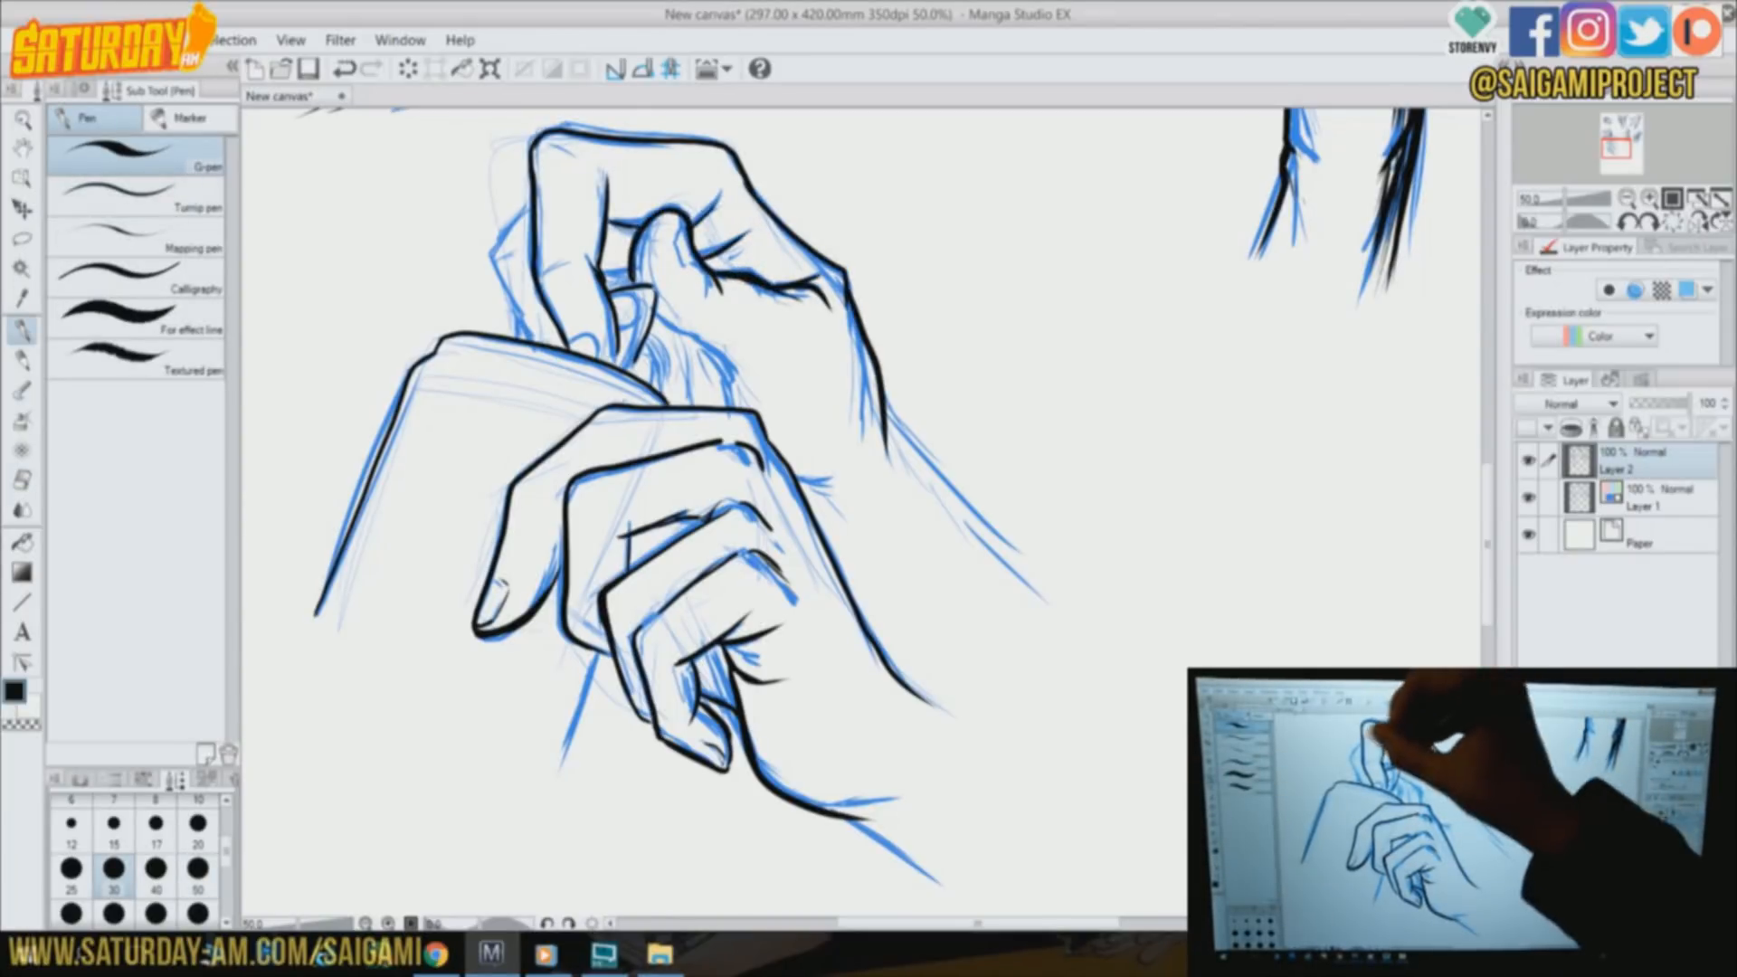
left_click_drag(655, 315, 727, 361)
left_click_drag(528, 208, 500, 298)
left_click_drag(885, 418, 1018, 554)
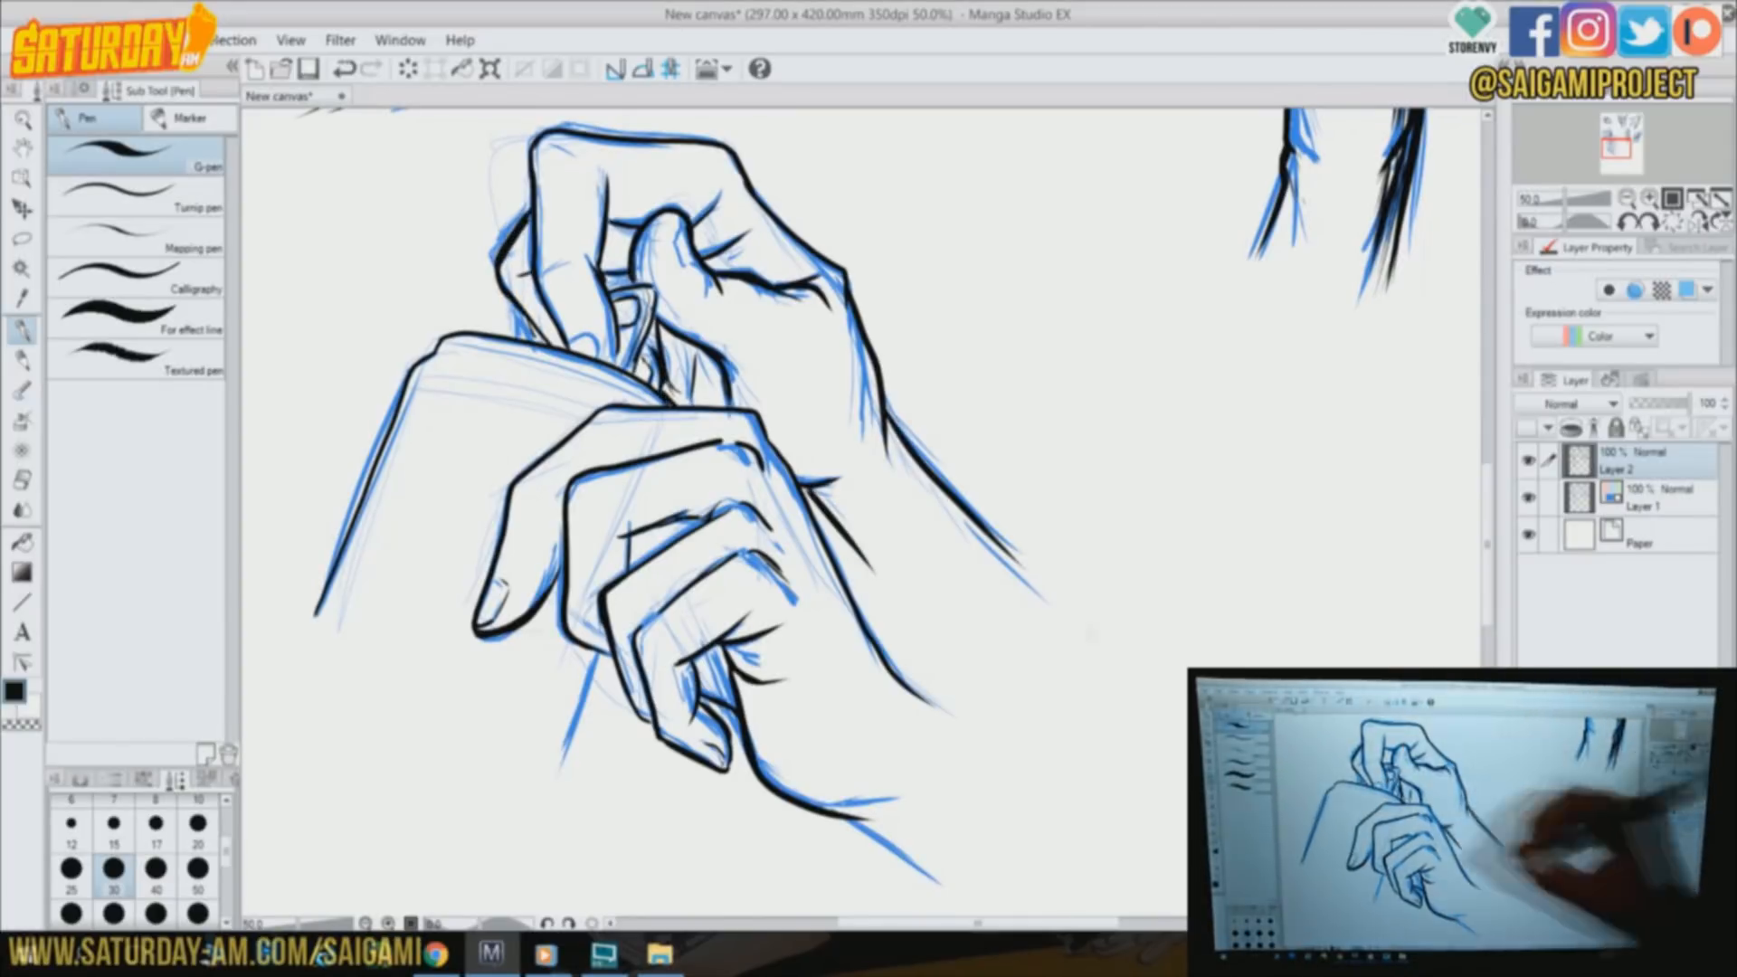
Ink the flat object's thickness and inner border with light texture marks, and outline the upper hand's thumbnail
left_click_drag(438, 354, 593, 374)
left_click_drag(438, 380, 349, 597)
left_click_drag(428, 415, 372, 546)
left_click_drag(679, 237, 696, 271)
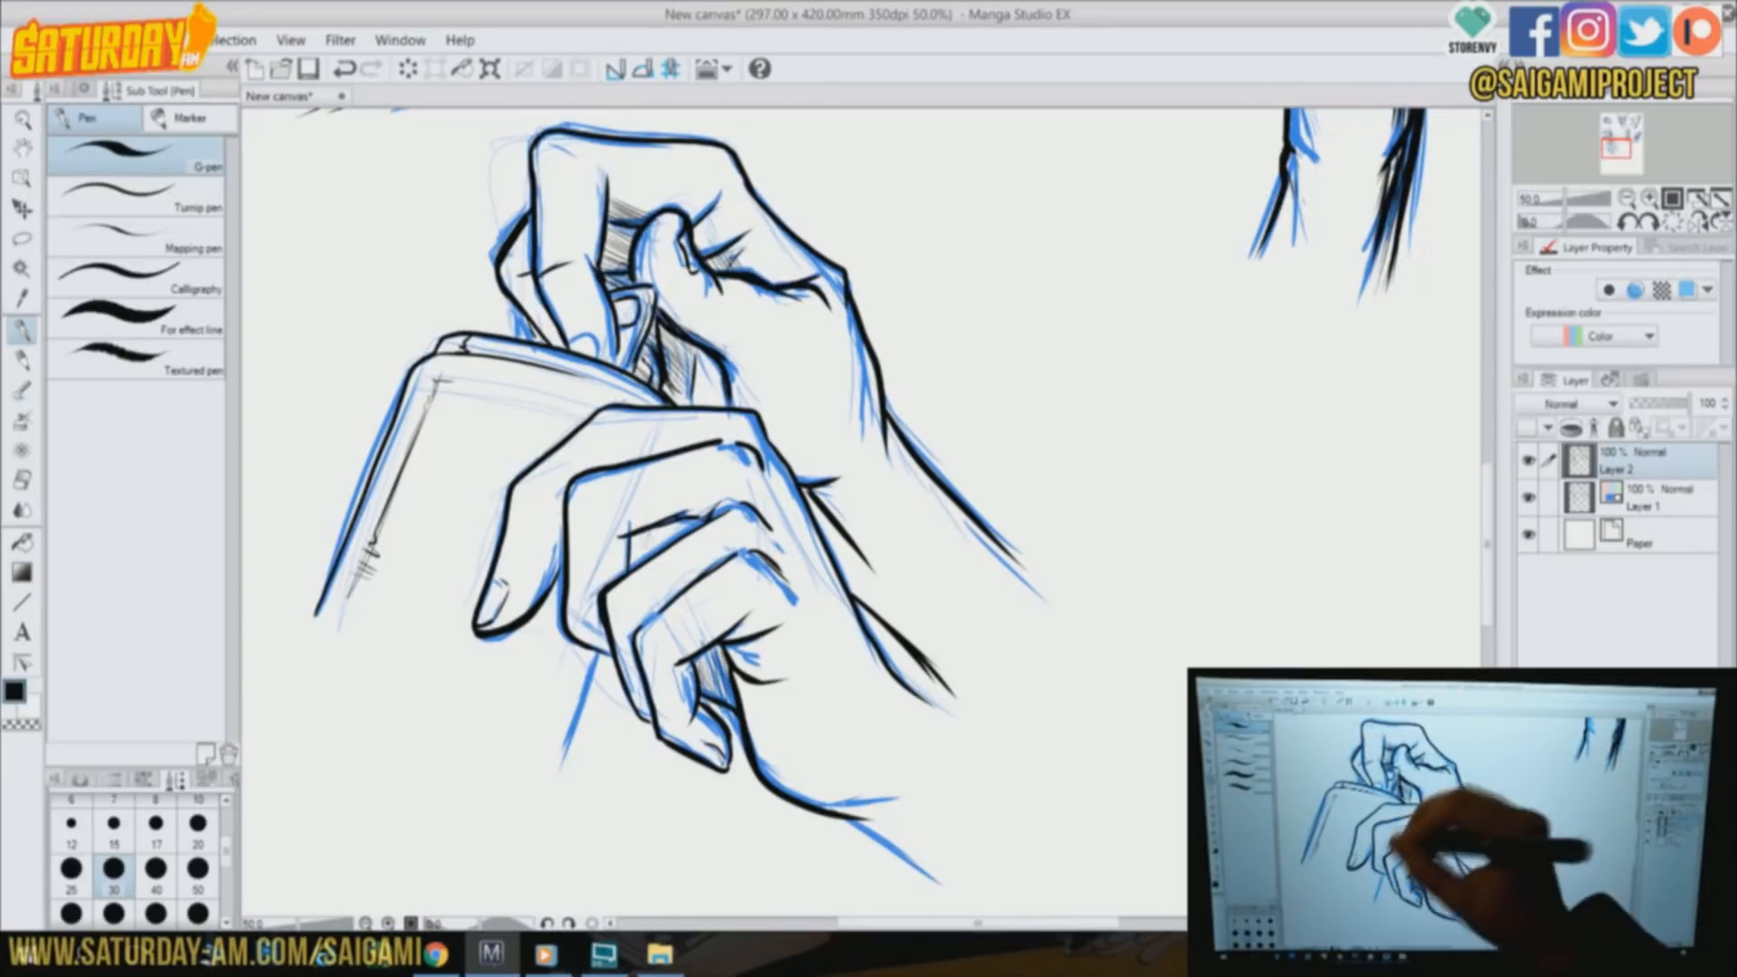
Ink the flat object's lower side edge and hatch the fingers, back and wrist areas of both hands
left_click_drag(597, 659, 559, 776)
left_click_drag(643, 606, 614, 710)
left_click_drag(588, 483, 575, 588)
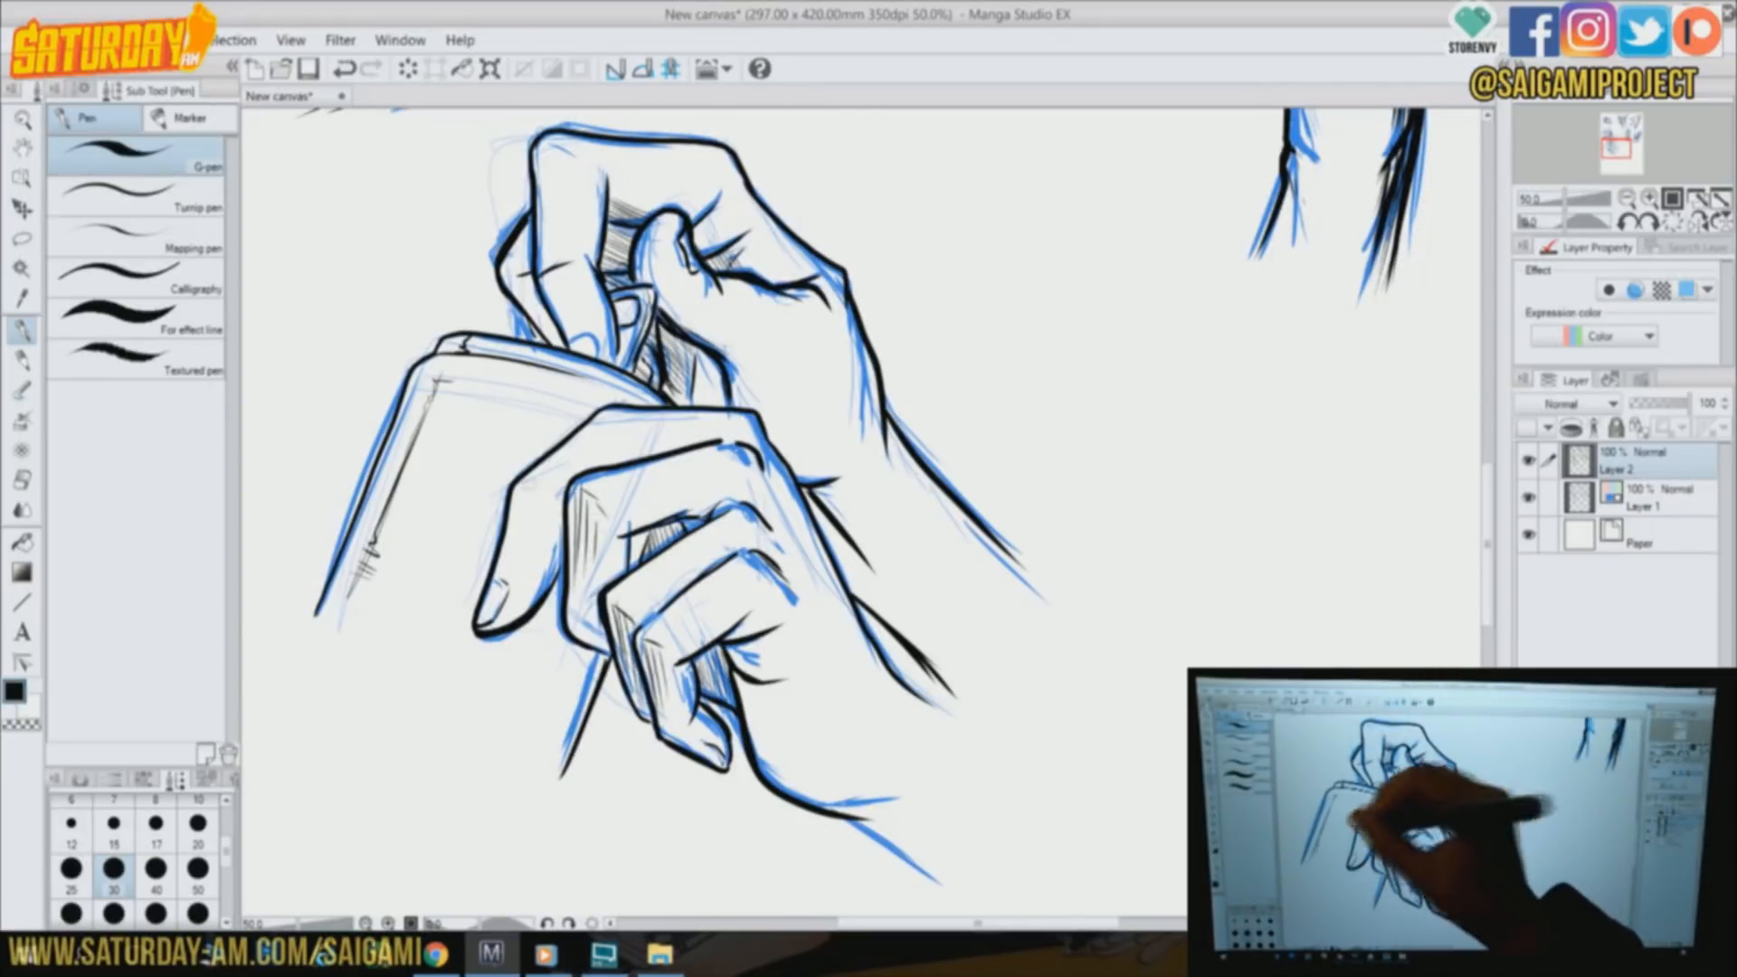
left_click_drag(769, 445, 859, 653)
left_click_drag(734, 653, 767, 680)
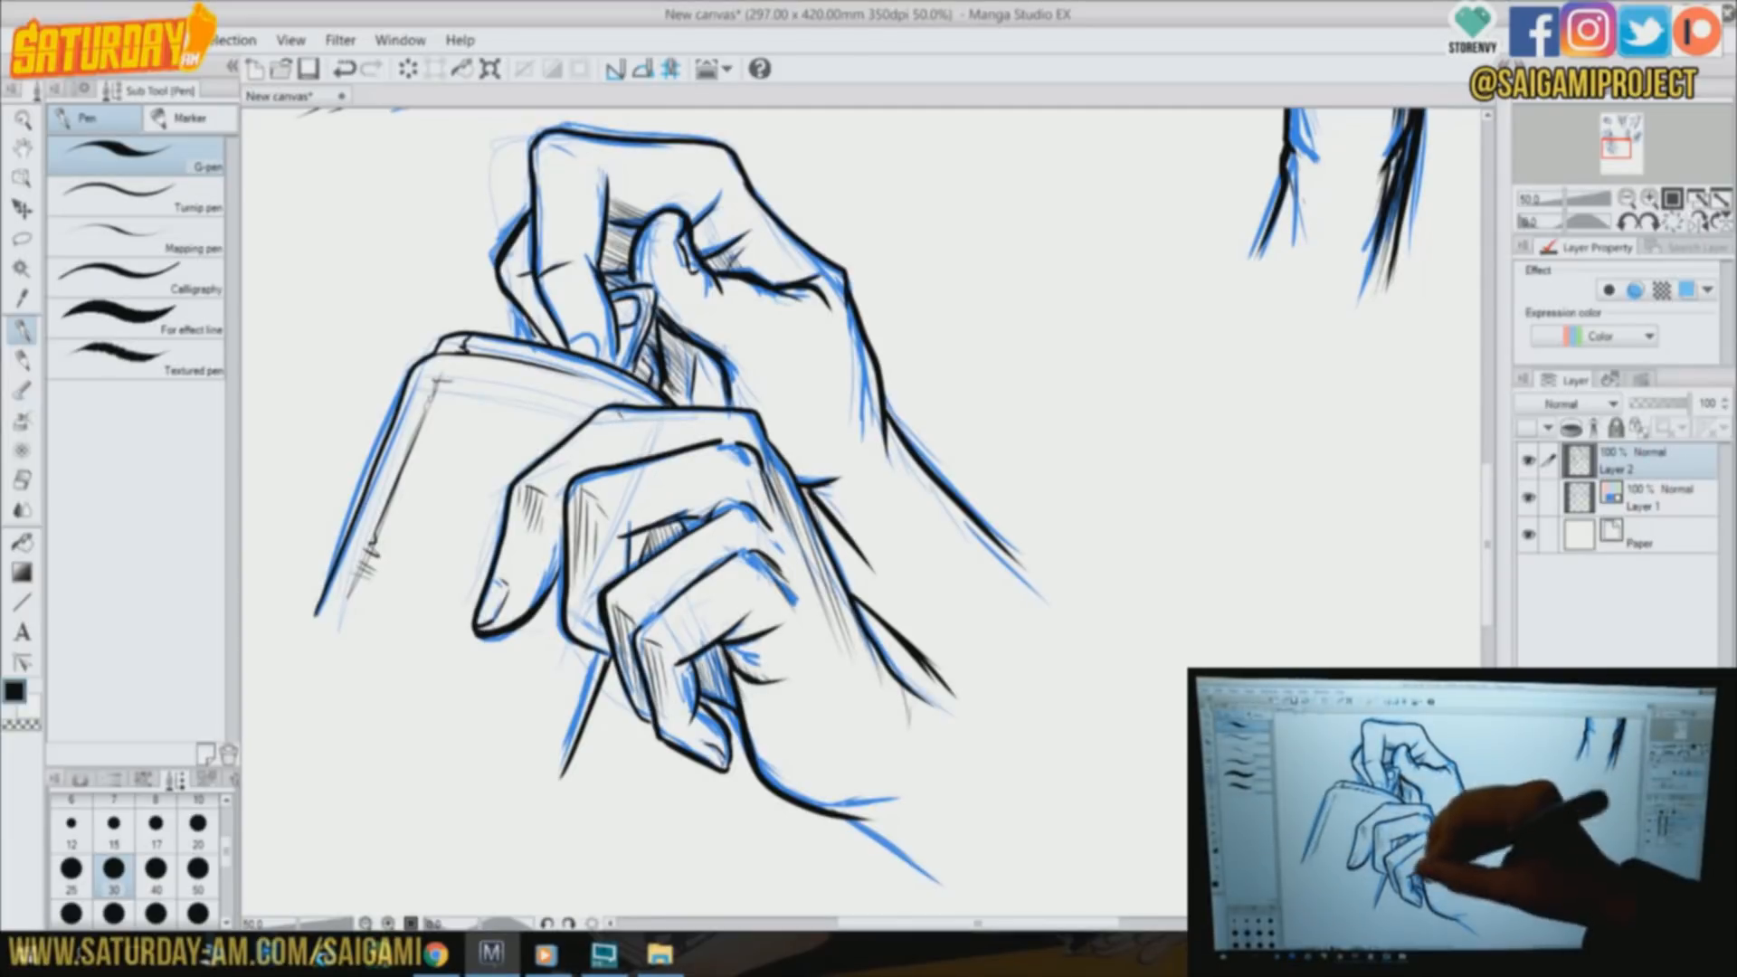
left_click_drag(806, 493, 912, 638)
left_click_drag(688, 344, 724, 407)
left_click_drag(559, 146, 547, 265)
left_click_drag(540, 277, 519, 336)
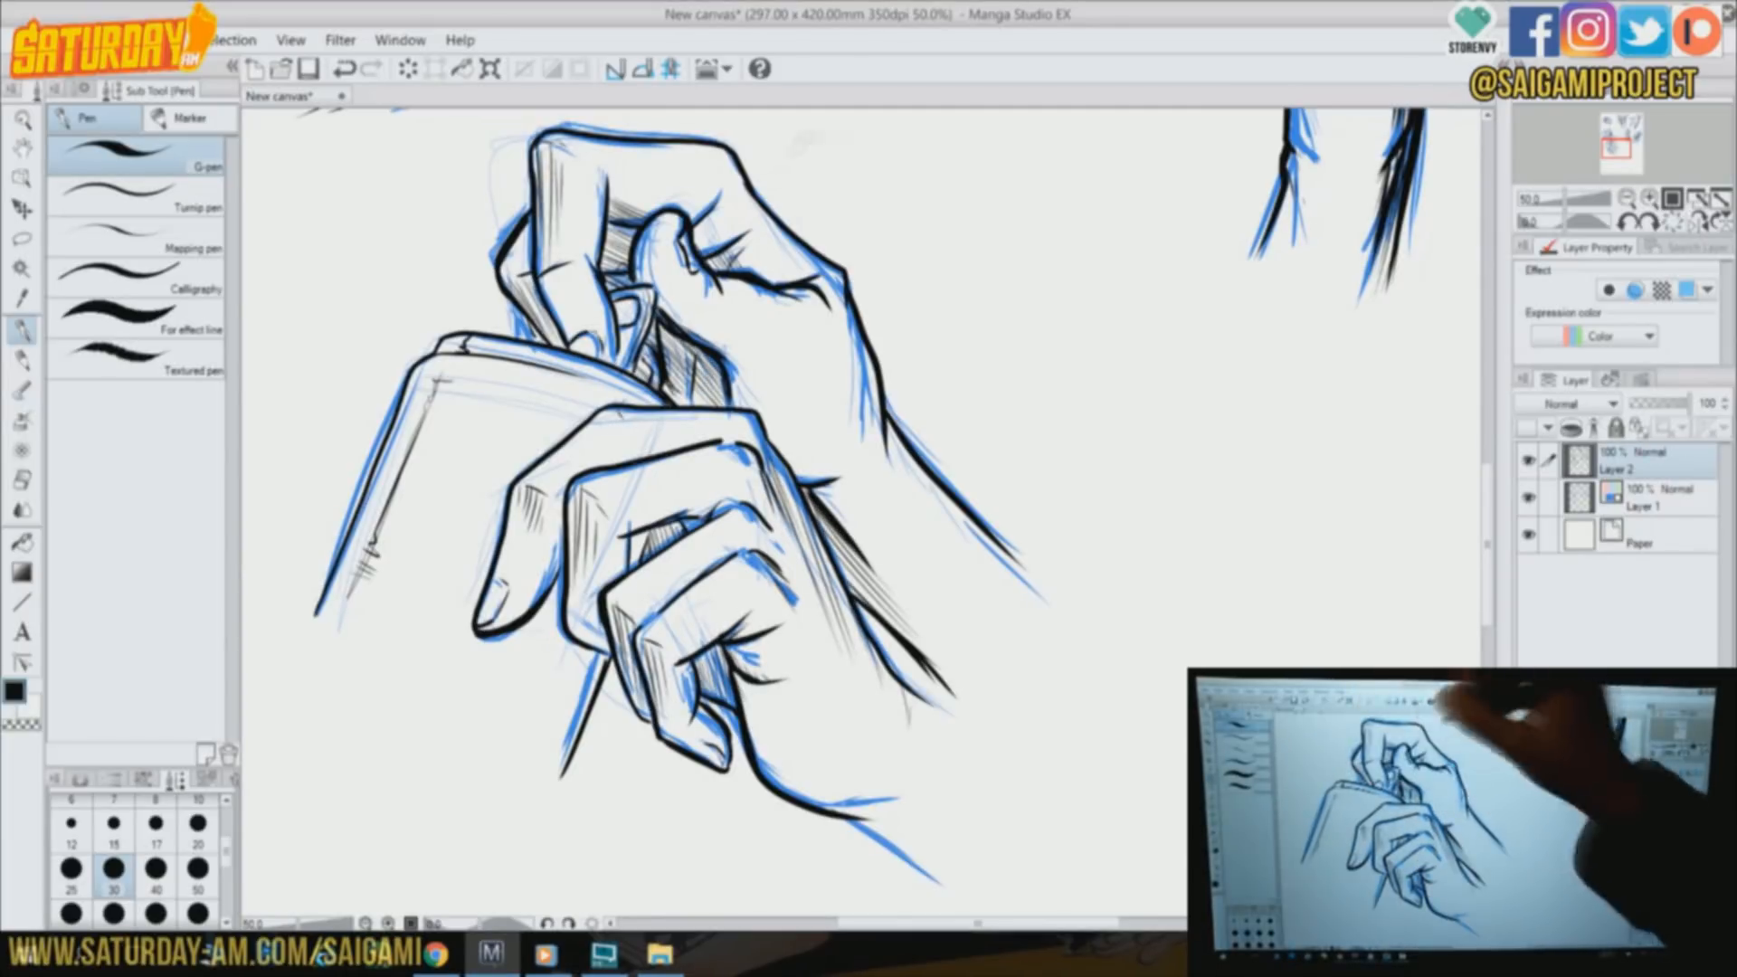
On Layer 1, rough in a clenched fist in the blank area beside the two-handed pose
left_click_drag(1617, 148, 1630, 150)
left_click(1648, 497)
left_click_drag(706, 372, 590, 576)
left_click_drag(706, 368, 927, 429)
left_click_drag(927, 432, 887, 692)
mouse_move(635, 488)
left_mouse_down()
mouse_move(738, 451)
mouse_move(831, 469)
left_mouse_up()
mouse_move(644, 499)
left_mouse_down()
mouse_move(770, 710)
mouse_move(752, 817)
left_mouse_up()
left_click_drag(639, 521, 728, 704)
left_click_drag(714, 389, 687, 438)
left_click_drag(717, 386, 843, 410)
left_click_drag(701, 602, 760, 710)
left_click_drag(764, 711, 819, 677)
Strengthen the fist's folded index finger, upper edge and outer side in bold blue, and mark a knuckle crease
mouse_move(640, 508)
left_mouse_down()
mouse_move(644, 442)
mouse_move(778, 466)
left_mouse_up()
left_click_drag(787, 470, 858, 478)
left_click_drag(689, 430, 717, 385)
mouse_move(719, 379)
left_mouse_down()
mouse_move(867, 414)
mouse_move(891, 742)
left_mouse_up()
left_click_drag(905, 650, 878, 777)
left_click_drag(740, 418, 747, 449)
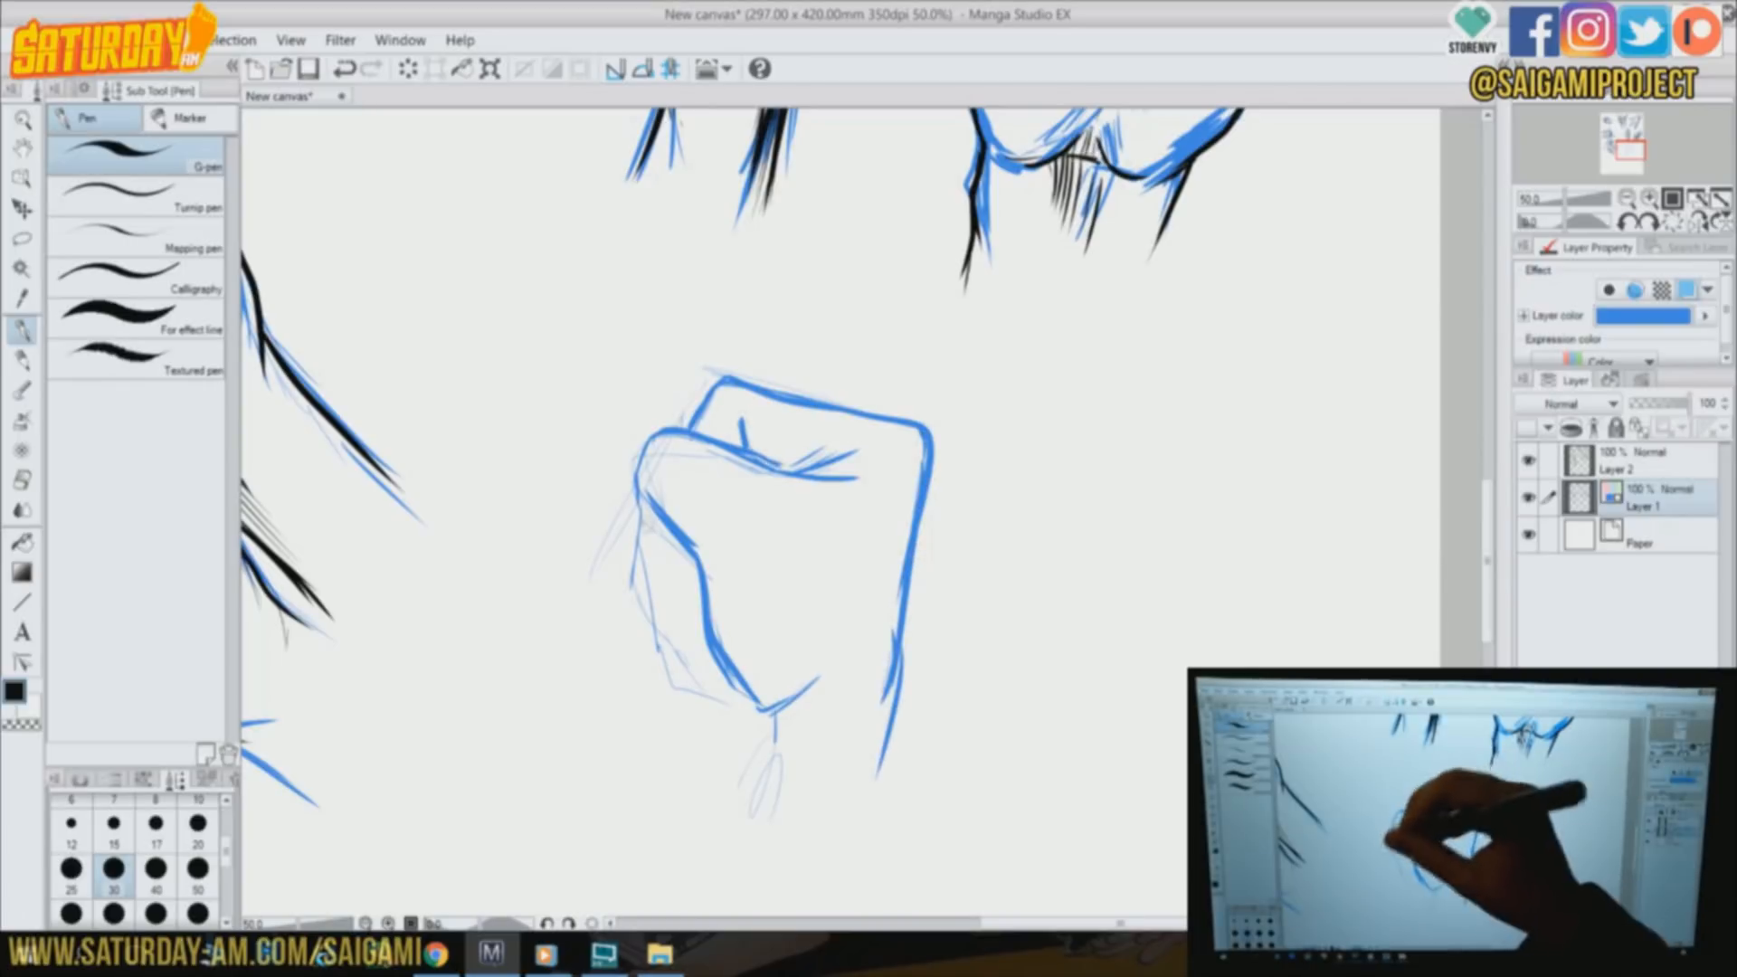
Draw the fist's curled fingers, the crease at the heel of the palm and the inner wrist line
left_click_drag(642, 530, 700, 618)
mouse_move(664, 592)
left_mouse_down()
mouse_move(673, 639)
mouse_move(735, 685)
mouse_move(751, 831)
left_mouse_up()
mouse_move(751, 743)
left_mouse_down()
mouse_move(729, 829)
mouse_move(844, 710)
left_mouse_up()
left_click_drag(633, 481, 638, 539)
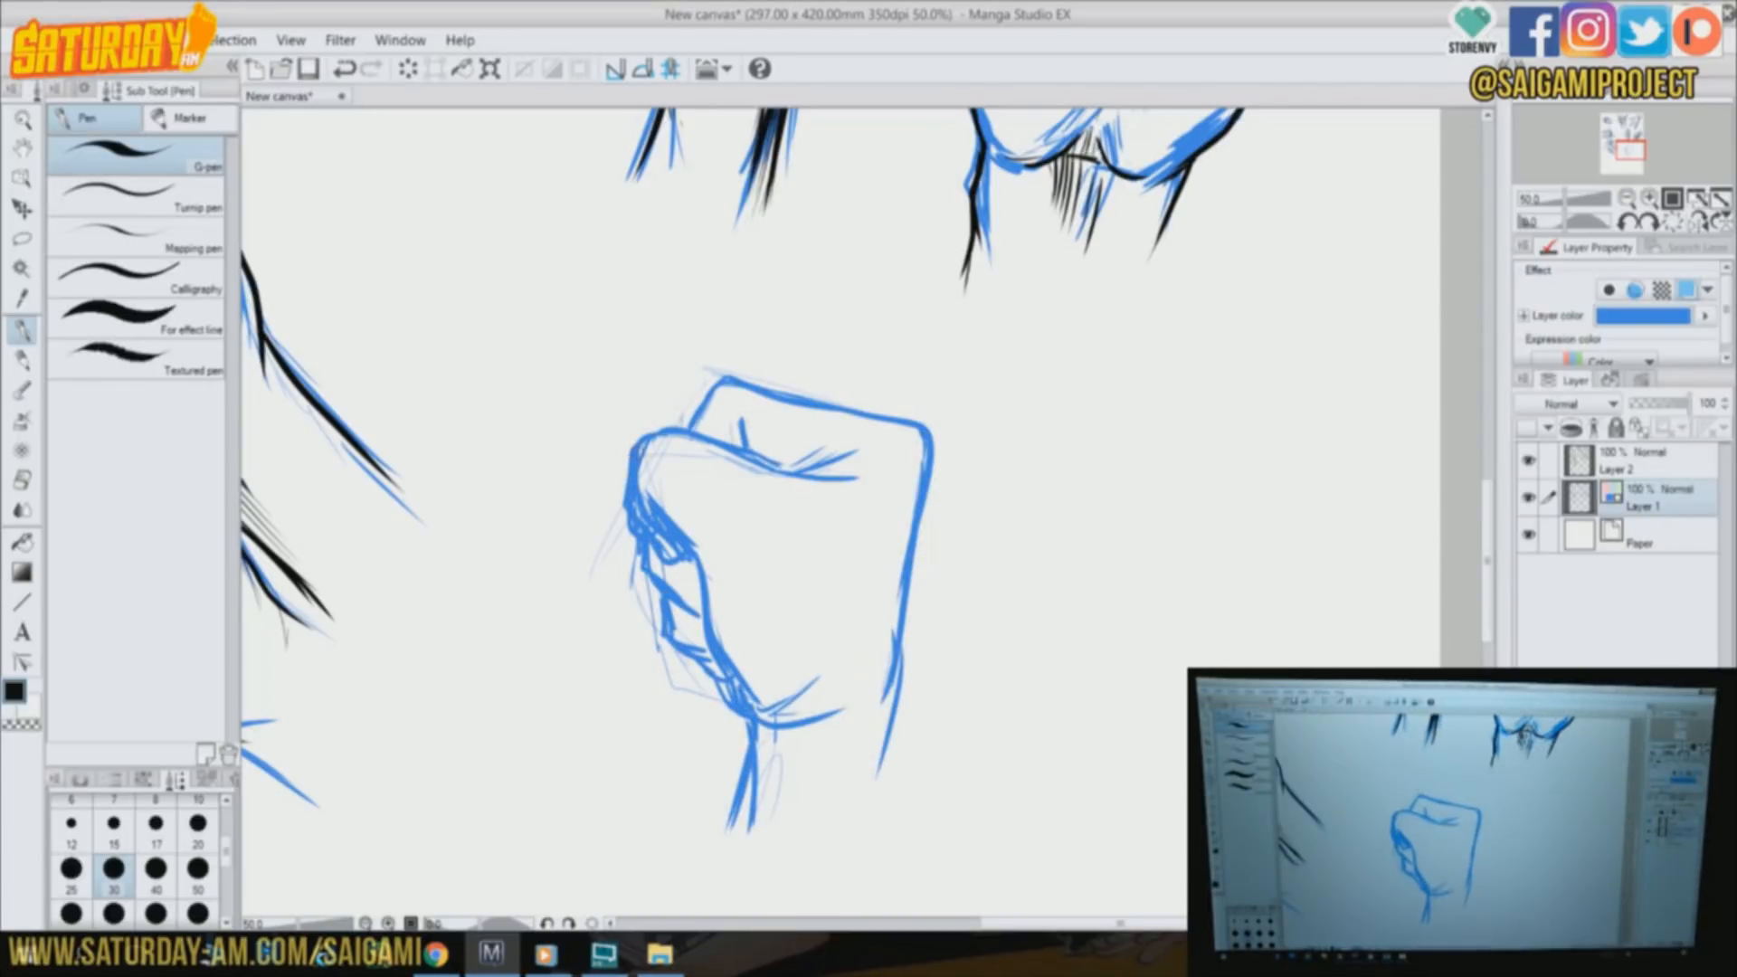
left_click_drag(649, 545, 701, 589)
left_click_drag(747, 720, 722, 836)
On Layer 2, ink the fist's outer contour, palm edge, index finger and wrist lines in black
left_click(1656, 464)
mouse_move(643, 492)
left_mouse_down()
mouse_move(694, 553)
mouse_move(731, 692)
mouse_move(714, 846)
left_mouse_up()
left_click_drag(685, 427, 649, 561)
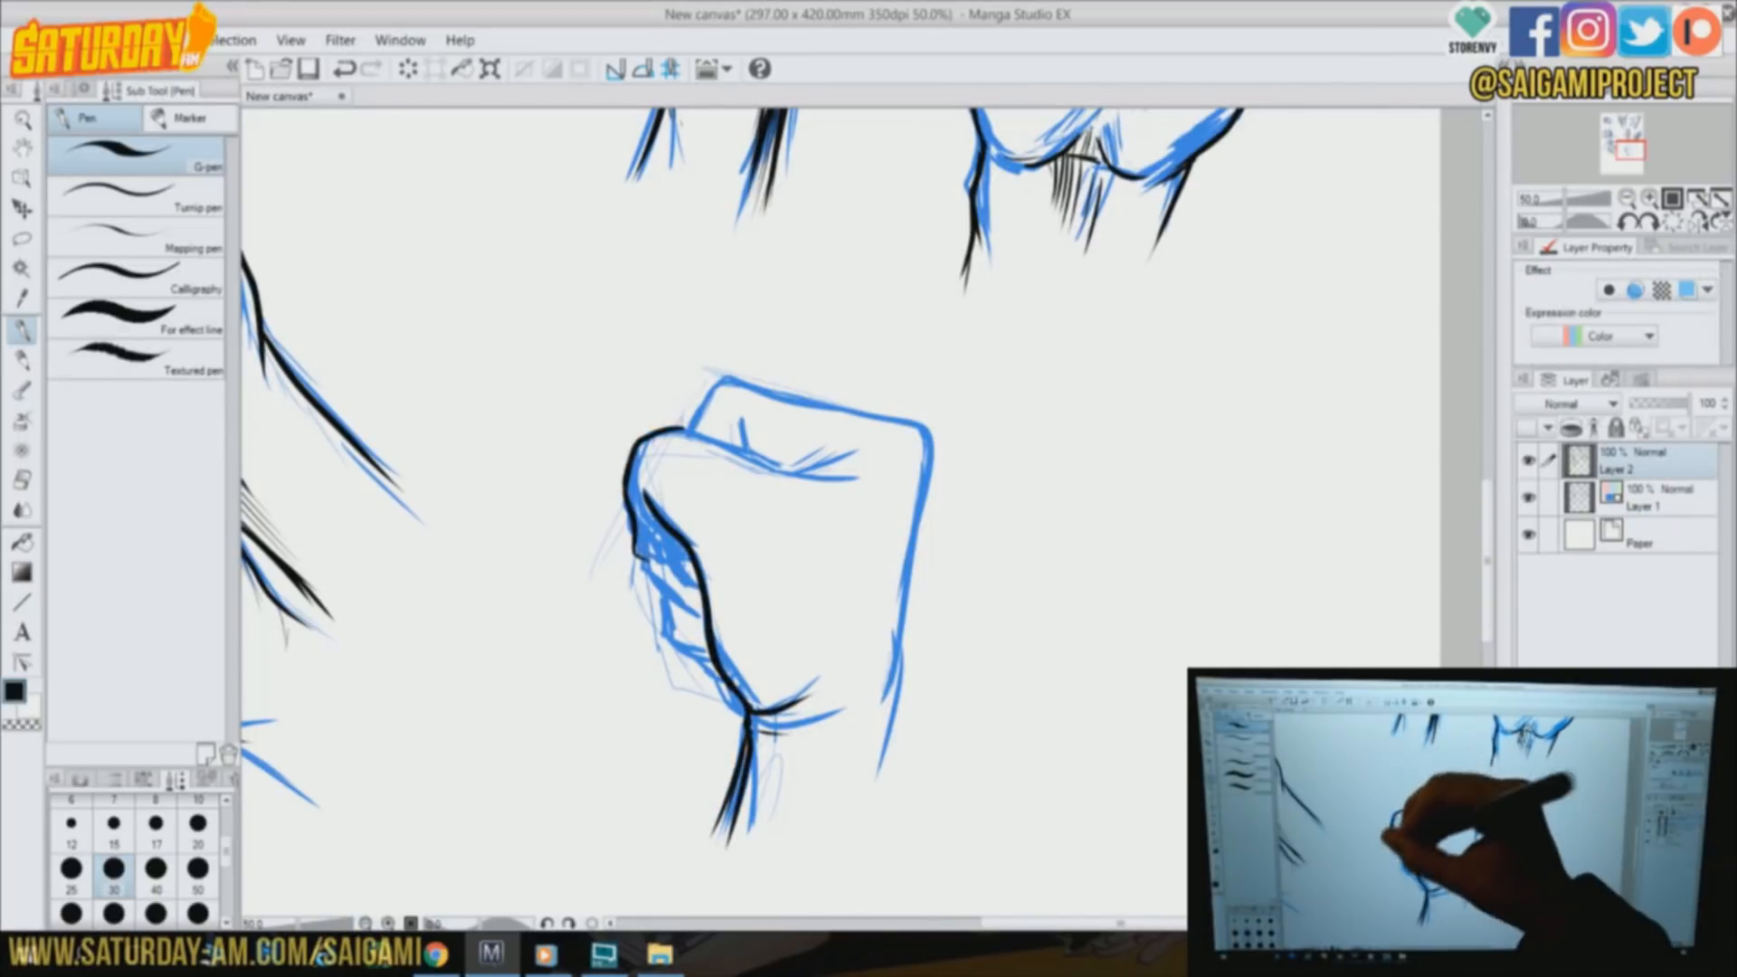
mouse_move(692, 426)
left_mouse_down()
mouse_move(896, 688)
mouse_move(855, 837)
left_mouse_up()
left_click_drag(692, 434, 880, 480)
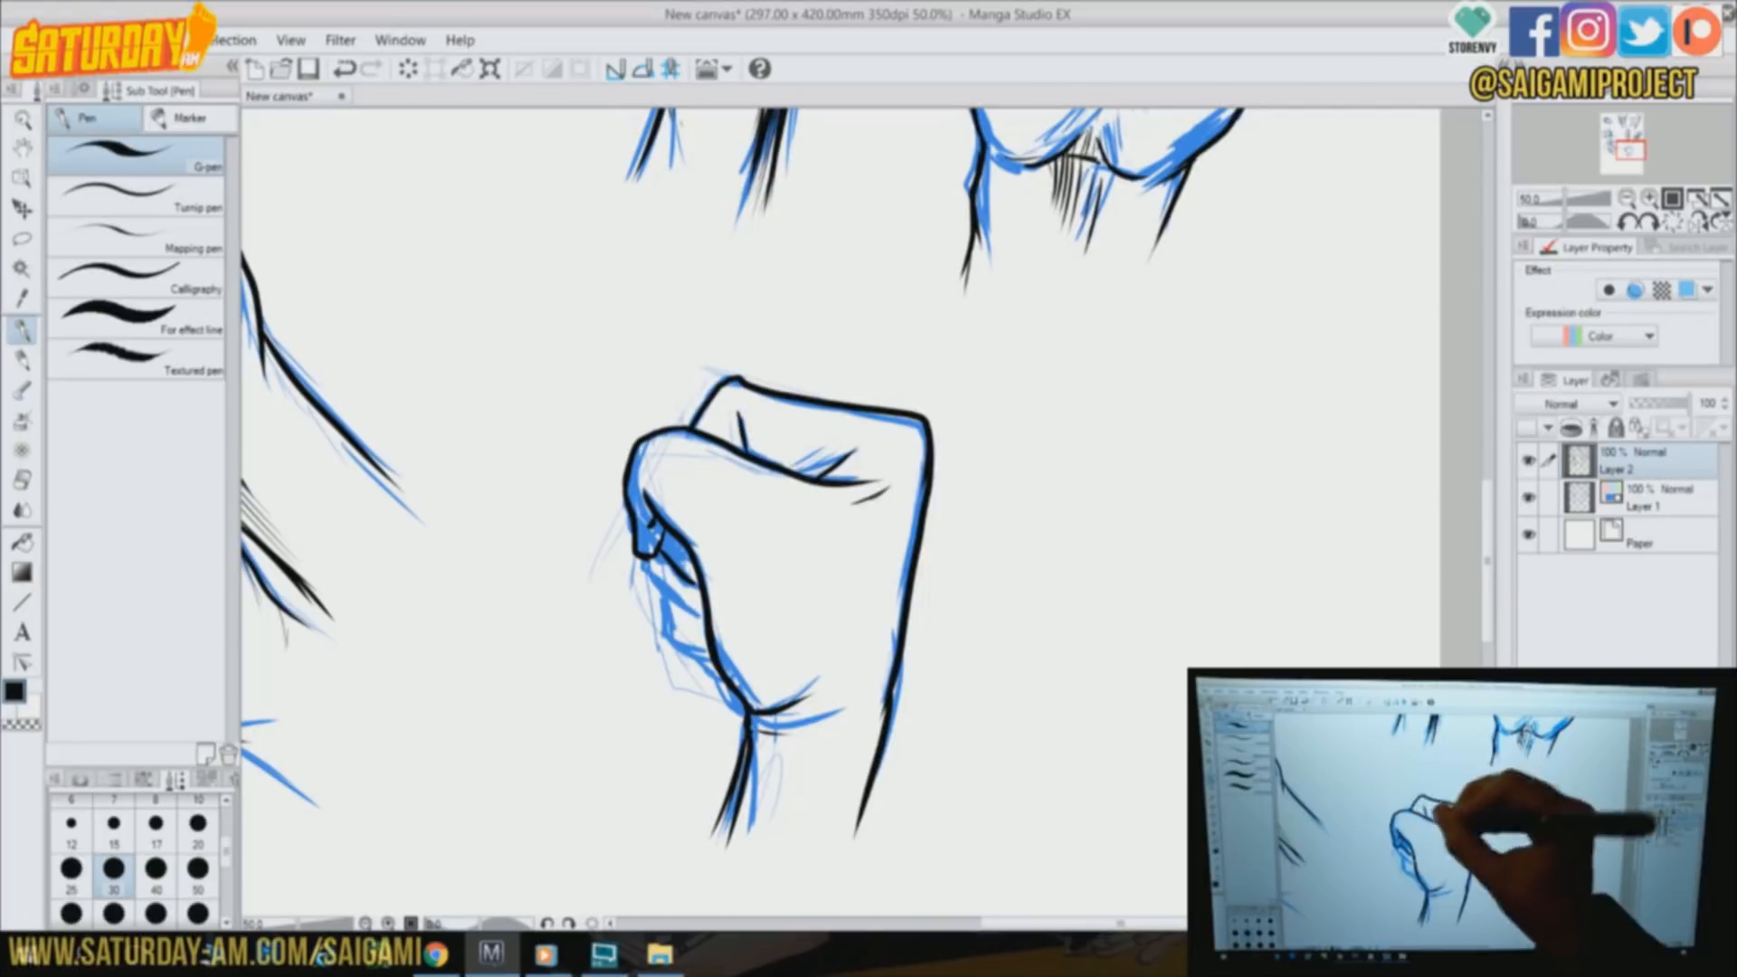
Ink the fist's remaining curled fingers and add curved motion marks beside them
left_click_drag(674, 602, 742, 715)
left_click_drag(683, 568, 665, 538)
left_click_drag(651, 516, 667, 698)
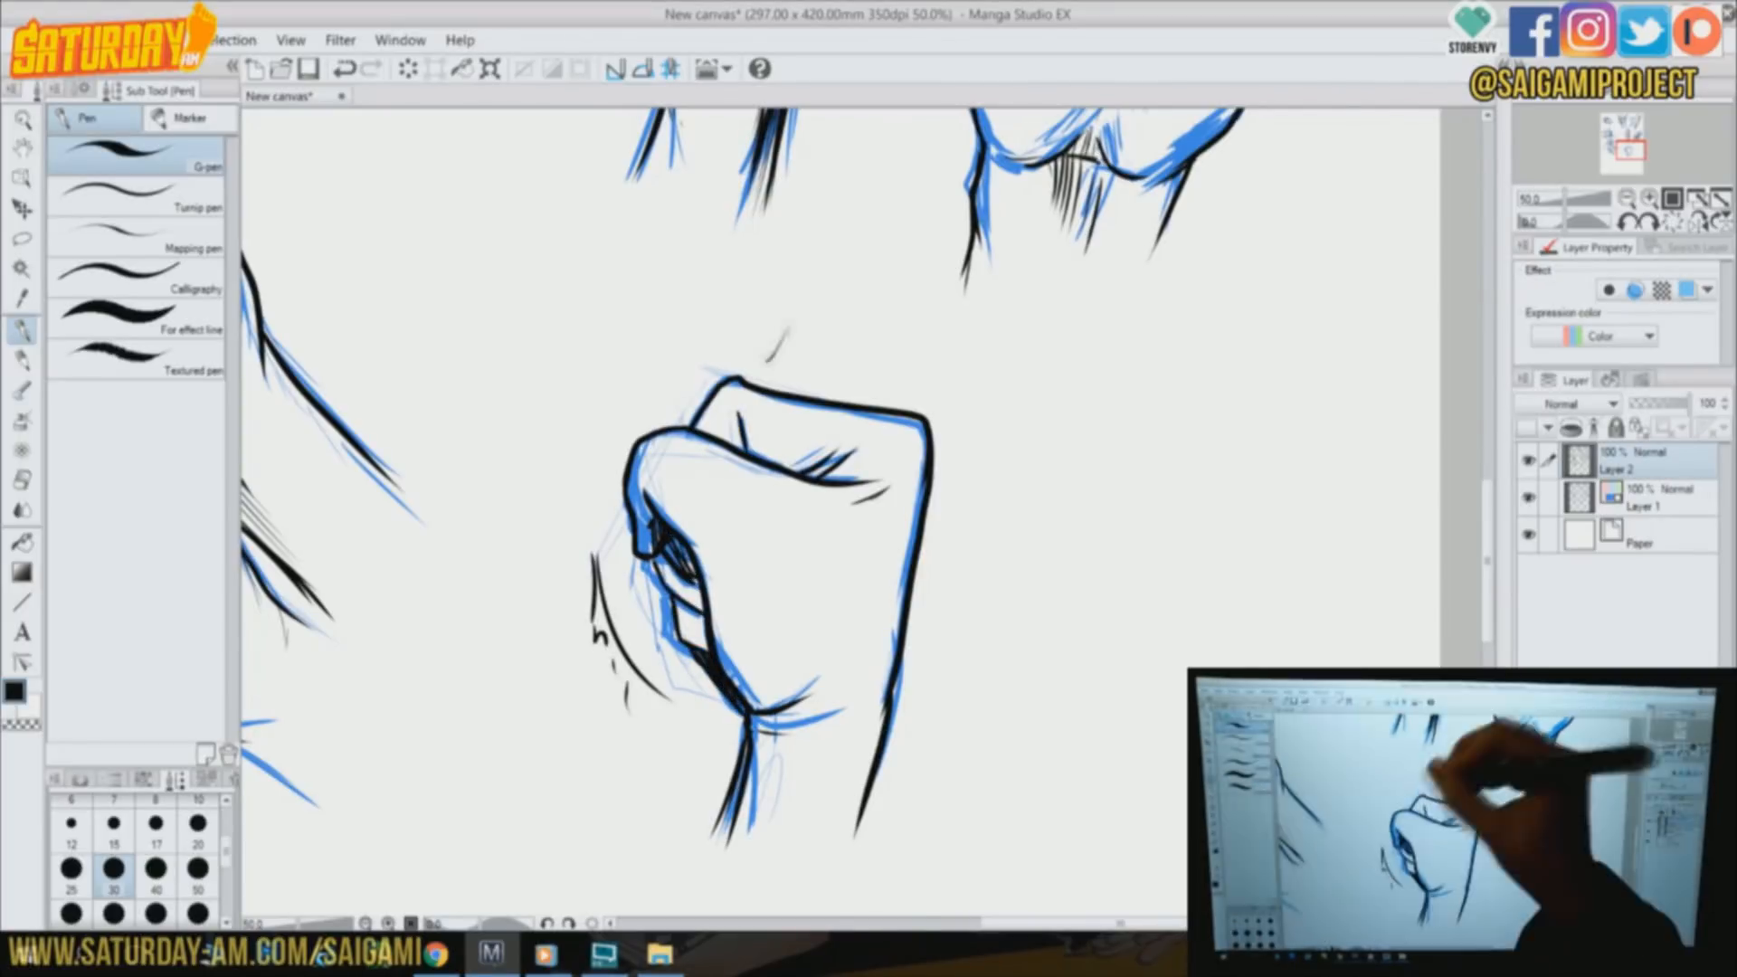
Hatch the fist's finger shadows, darken the creases and add motion marks around the knuckles and outer side
left_click_drag(640, 498, 649, 554)
left_click_drag(674, 570, 701, 647)
left_click_drag(925, 518, 943, 608)
left_click_drag(774, 366, 956, 425)
left_click_drag(941, 343, 963, 411)
left_click_drag(720, 381, 792, 471)
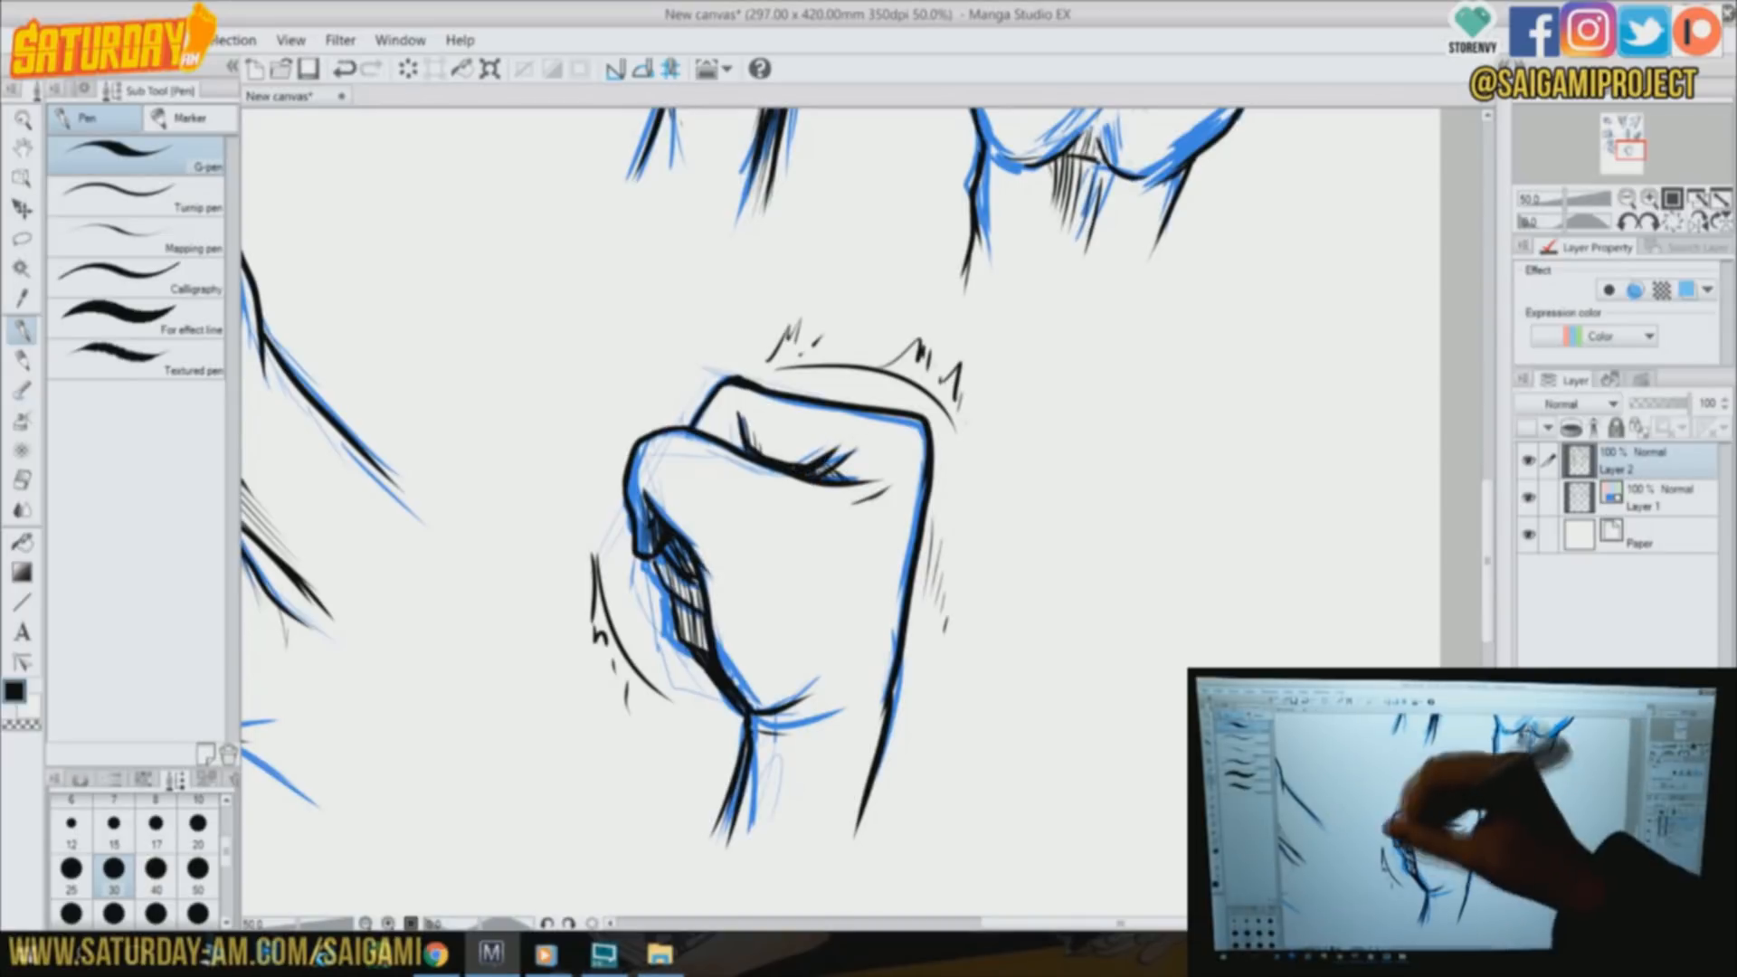
On Layer 1, block in rough blue guide lines for a new open hand in the blank area beside the fist
left_click_drag(995, 561, 378, 407)
left_click(1647, 498)
left_click_drag(416, 610, 552, 775)
left_click_drag(606, 550, 681, 701)
left_click_drag(394, 496, 446, 594)
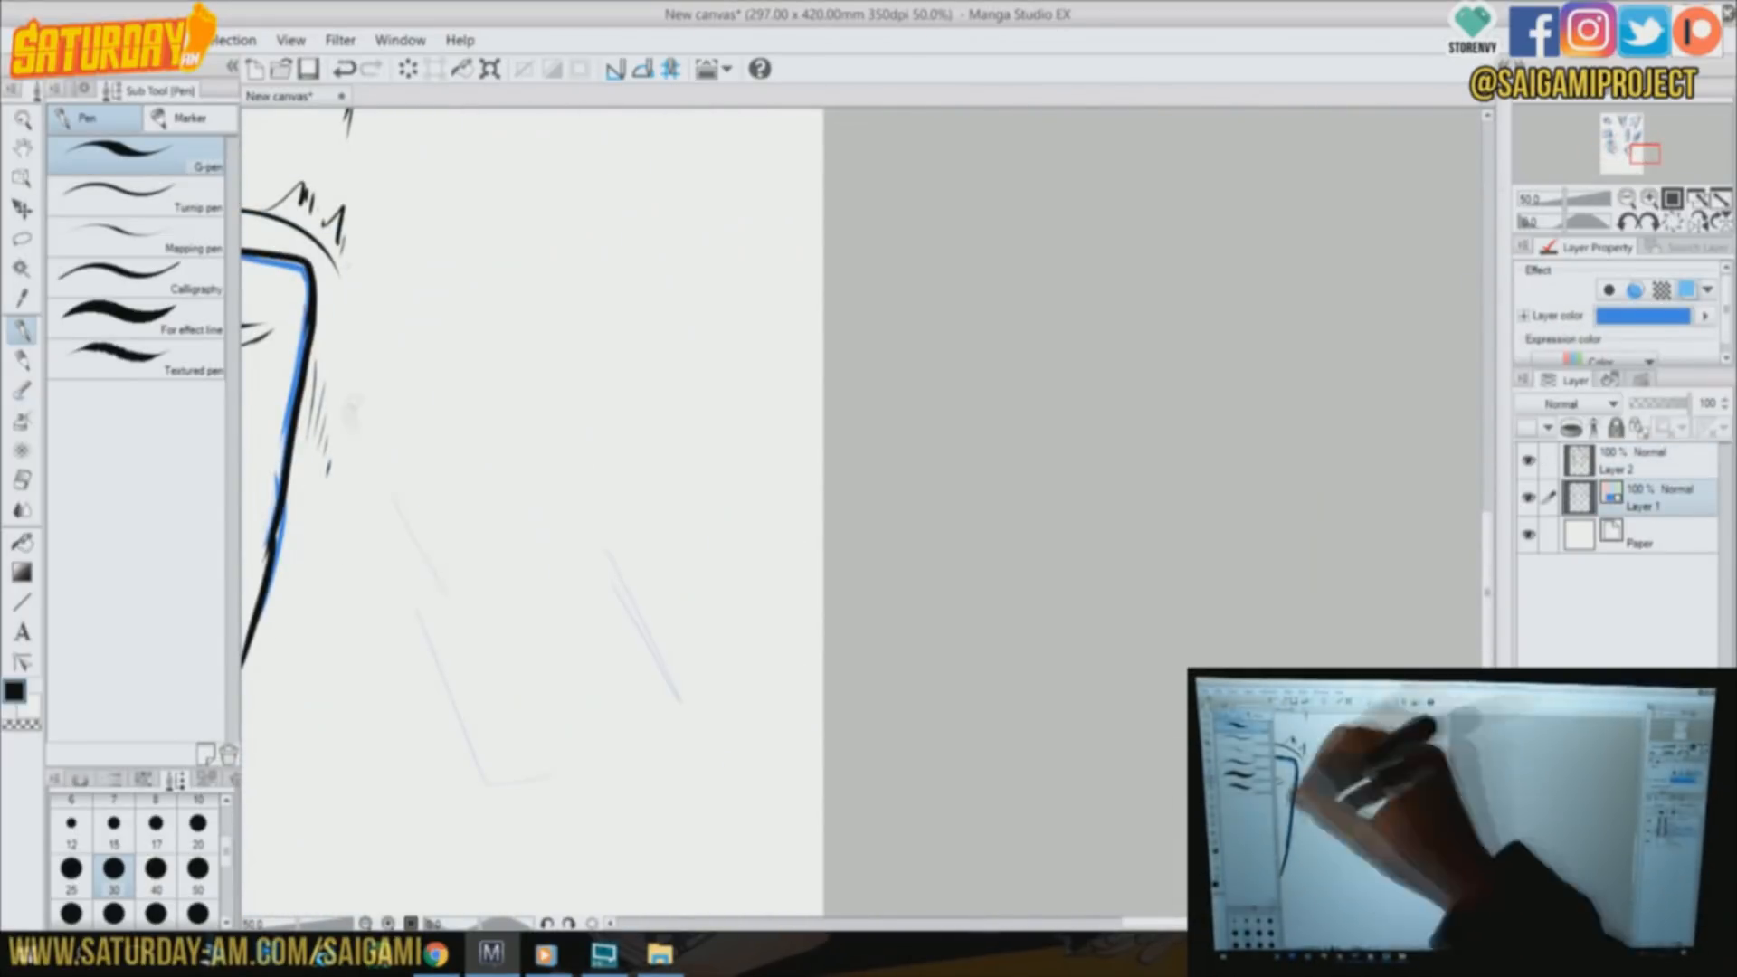
left_click_drag(581, 232, 376, 421)
left_click_drag(377, 420, 492, 705)
left_click_drag(489, 298, 456, 435)
left_click_drag(438, 443, 660, 689)
left_click_drag(529, 391, 437, 496)
left_click_drag(599, 404, 498, 538)
left_click_drag(540, 366, 692, 321)
left_click_drag(700, 328, 519, 544)
Draw the open hand's lowest finger, thumb-side creases, palm edges and wrist lines in blue
mouse_move(525, 427)
left_mouse_down()
mouse_move(687, 404)
mouse_move(579, 493)
left_mouse_up()
left_click_drag(523, 466, 475, 577)
left_click_drag(477, 588, 507, 667)
mouse_move(567, 520)
left_mouse_down()
mouse_move(542, 603)
mouse_move(682, 697)
left_mouse_up()
mouse_move(489, 663)
left_mouse_down()
mouse_move(559, 769)
mouse_move(637, 814)
left_mouse_up()
left_click_drag(616, 813, 634, 876)
left_click_drag(665, 633, 679, 755)
left_click_drag(692, 733, 726, 796)
left_click_drag(579, 493, 633, 557)
left_click_drag(538, 439, 520, 511)
left_click_drag(575, 497, 566, 552)
left_click_drag(529, 430, 638, 421)
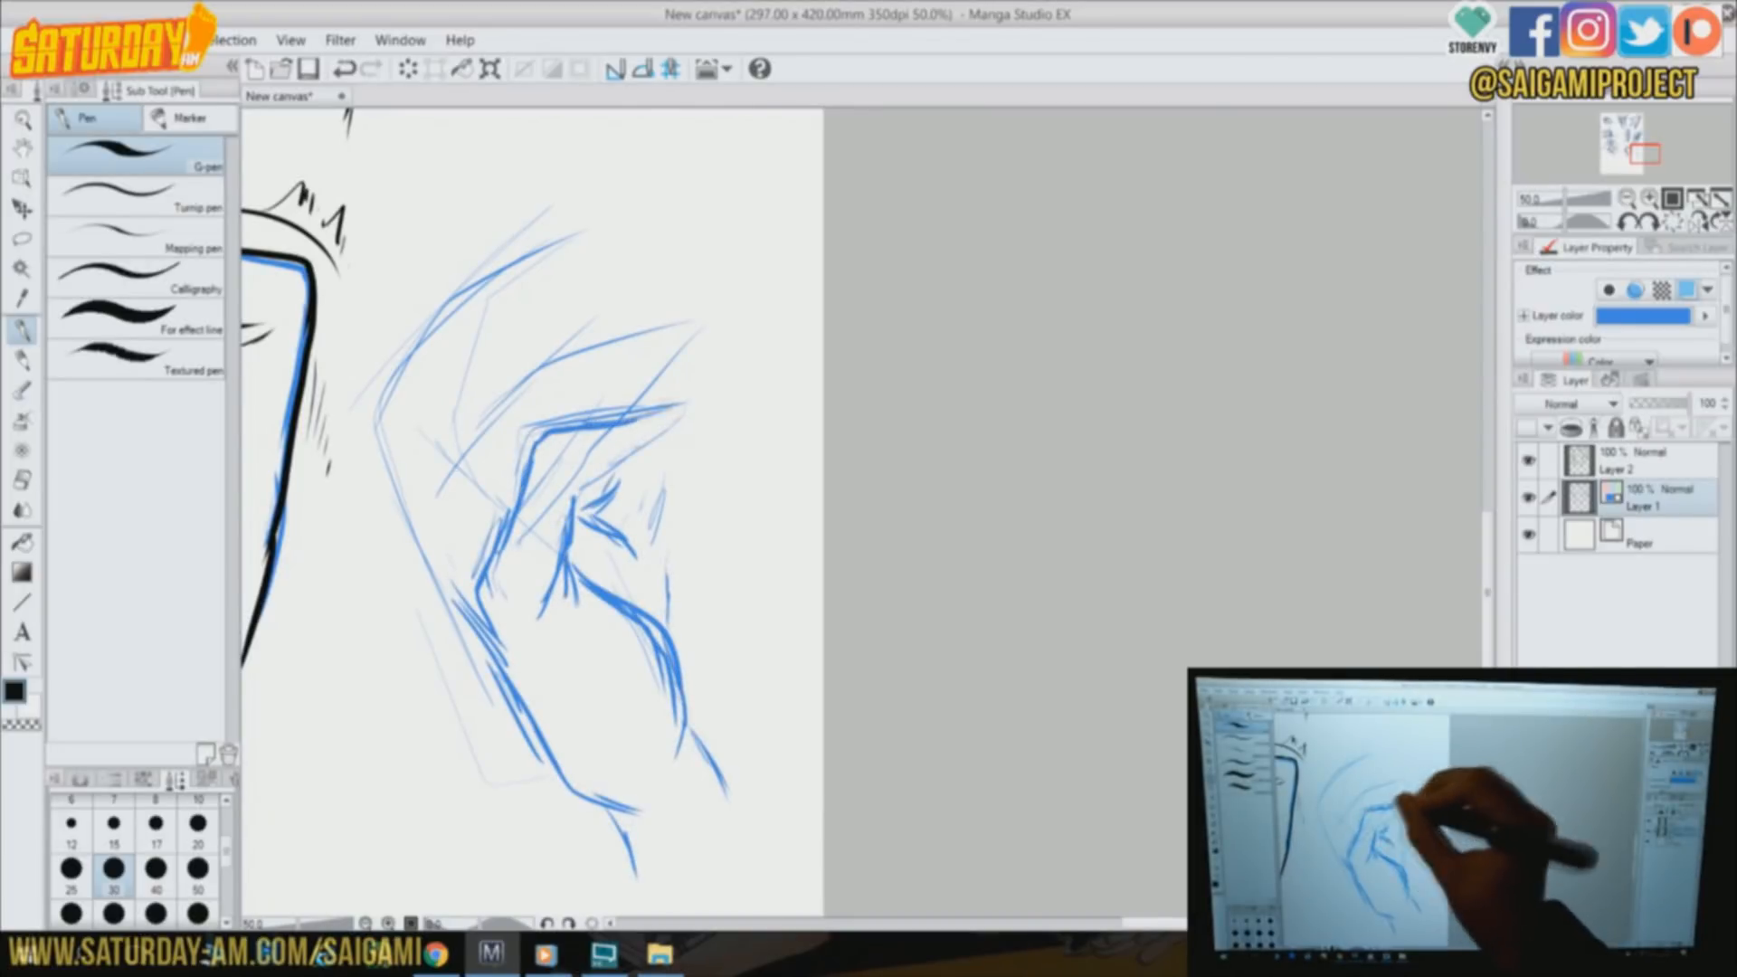
Outline the open hand's lowest fingertip, the middle fingers and the outer raised finger in blue
left_click_drag(589, 502, 683, 412)
left_click_drag(460, 575, 443, 588)
left_click_drag(476, 442, 460, 572)
left_click_drag(543, 422, 470, 570)
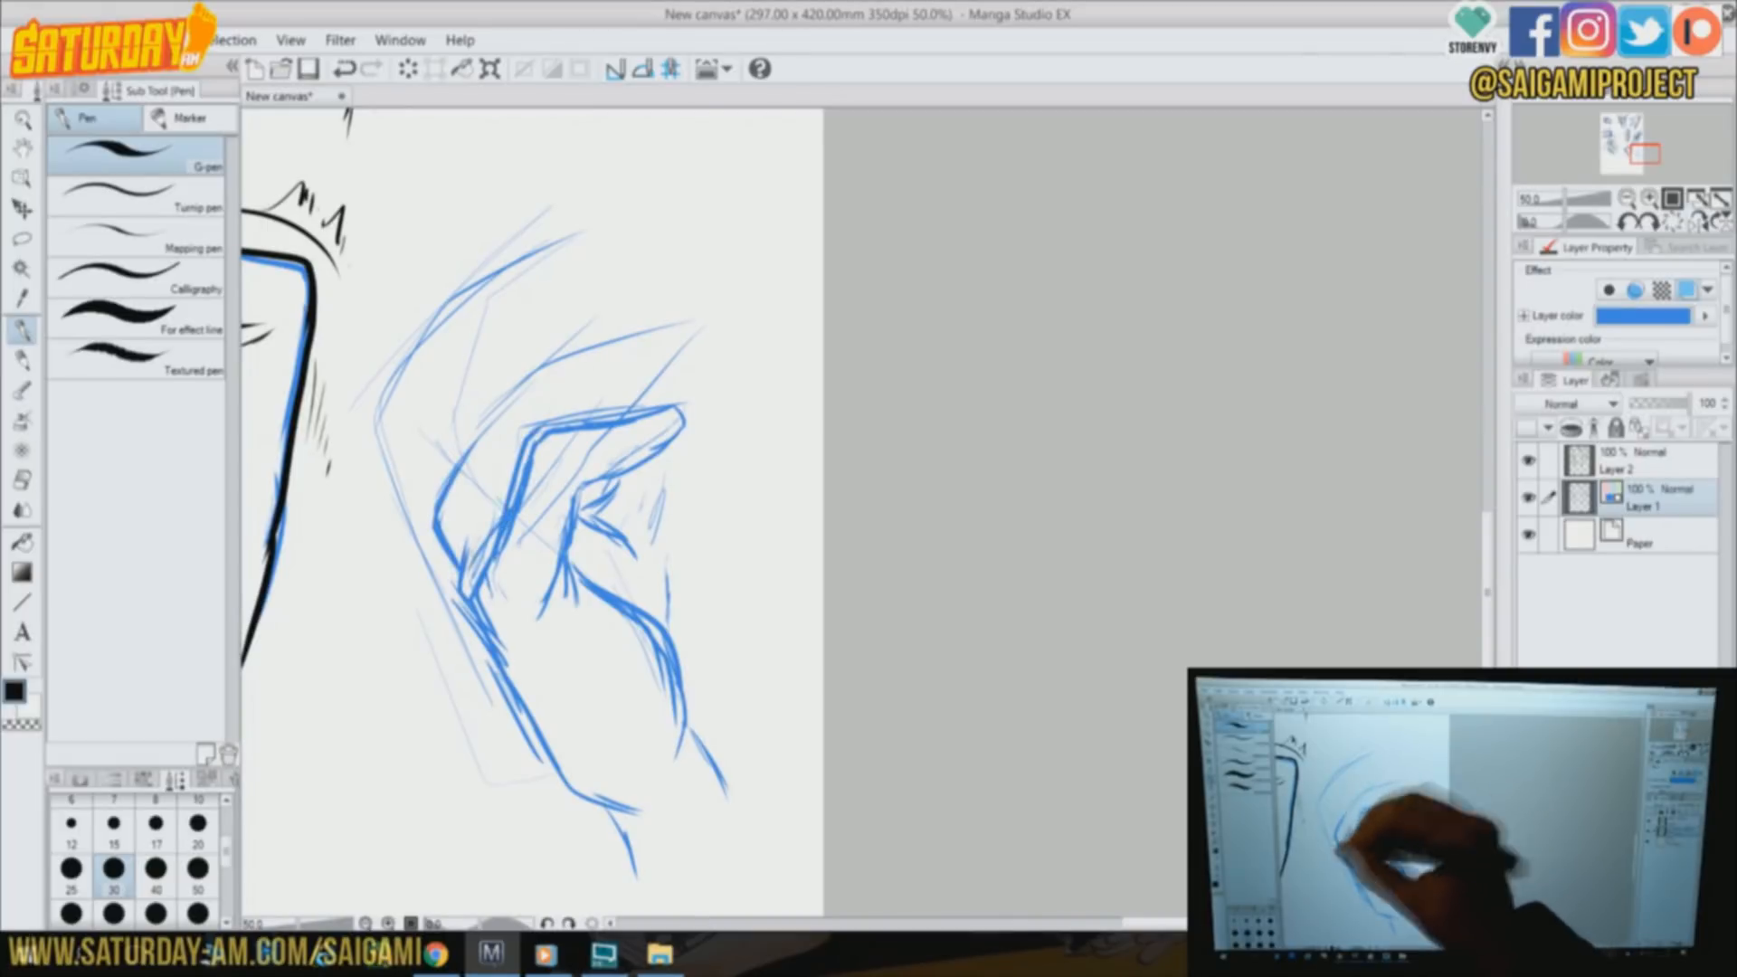
left_click_drag(508, 485, 472, 541)
left_click_drag(584, 391, 719, 336)
left_click_drag(479, 443, 683, 306)
left_click_drag(665, 312, 722, 288)
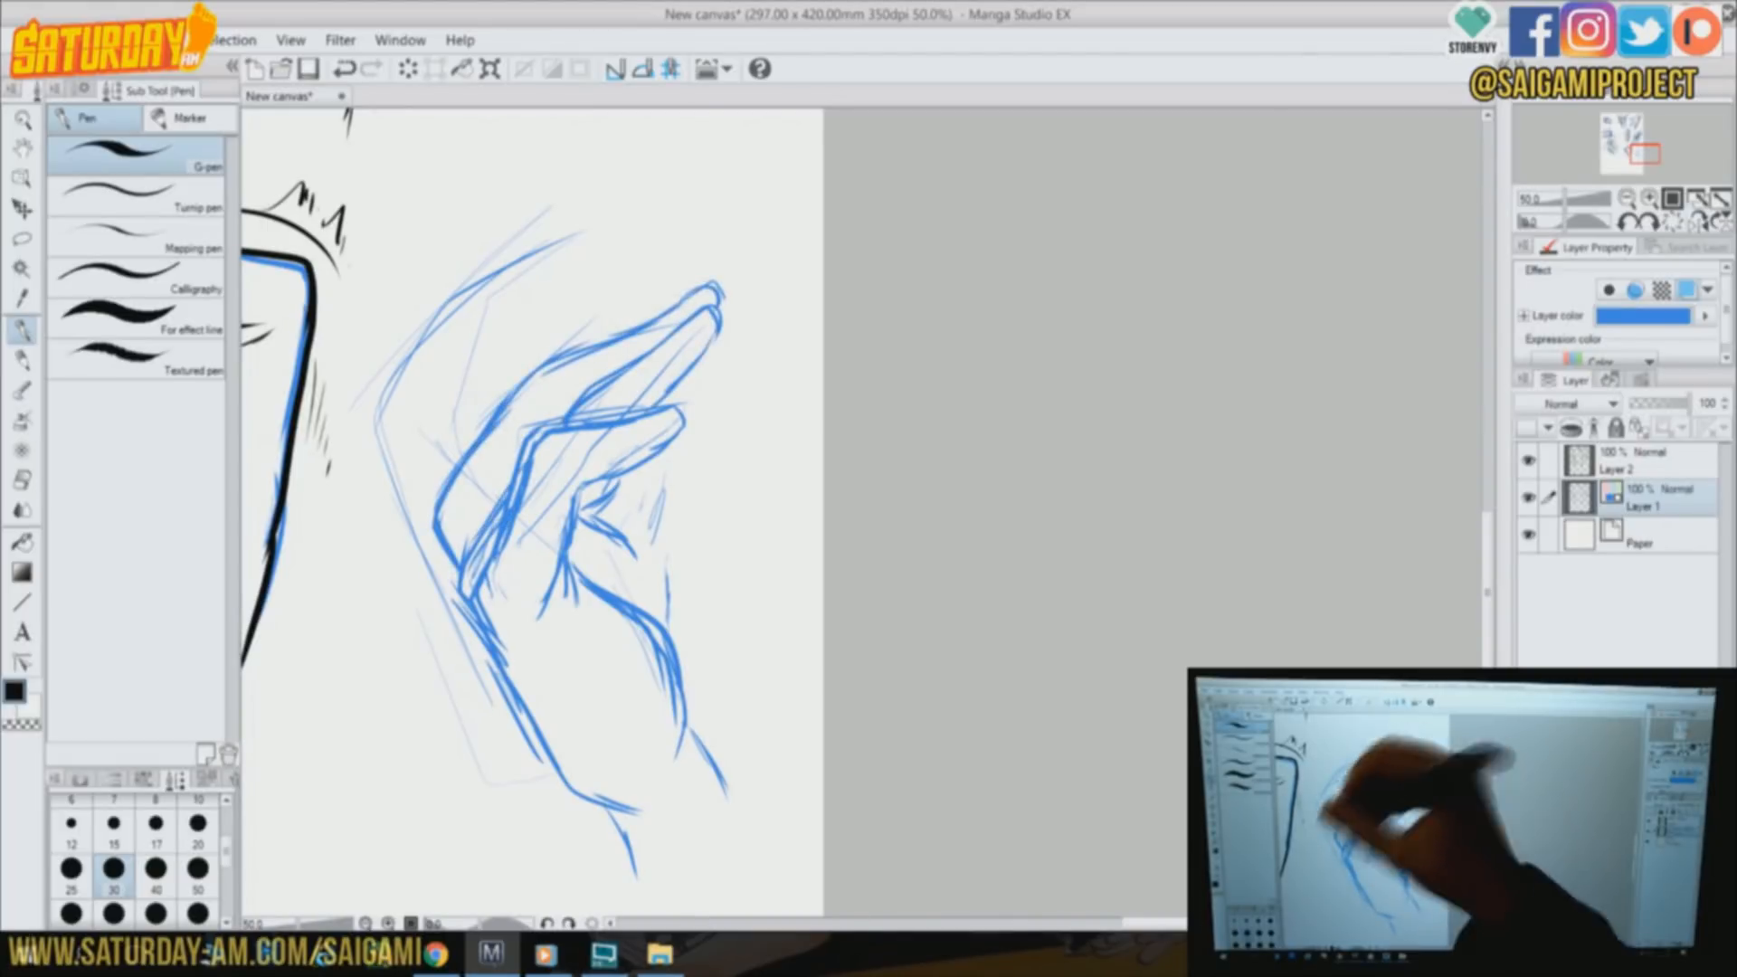
mouse_move(460, 572)
left_mouse_down()
mouse_move(463, 288)
mouse_move(457, 447)
left_mouse_up()
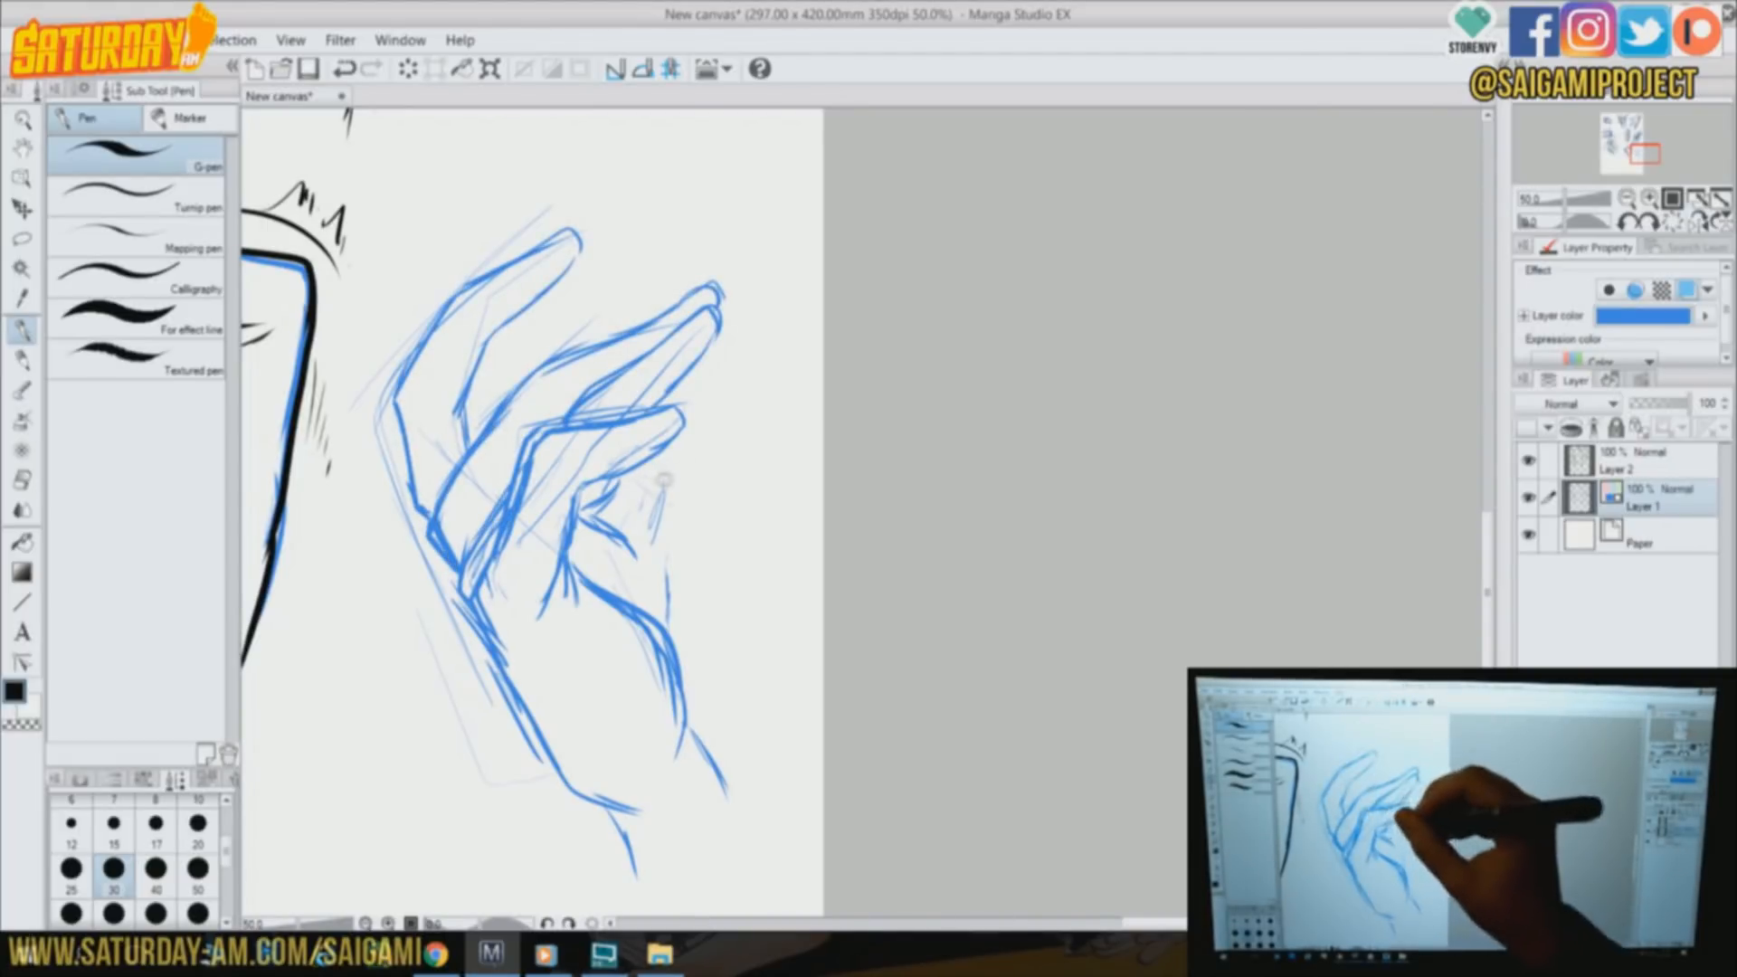
Sketch the form passing behind the open hand's fingers, extending its edges to the page border in blue
left_click_drag(633, 242, 548, 342)
left_click_drag(561, 291, 705, 268)
left_click_drag(670, 454, 758, 493)
mouse_move(683, 488)
left_mouse_down()
mouse_move(801, 575)
mouse_move(670, 635)
mouse_move(737, 797)
mouse_move(815, 609)
left_mouse_up()
left_click_drag(671, 389, 808, 519)
left_click_drag(675, 393, 816, 527)
left_click_drag(575, 289, 532, 346)
left_click_drag(571, 288, 751, 270)
left_click_drag(679, 274, 821, 285)
left_click_drag(566, 360, 495, 427)
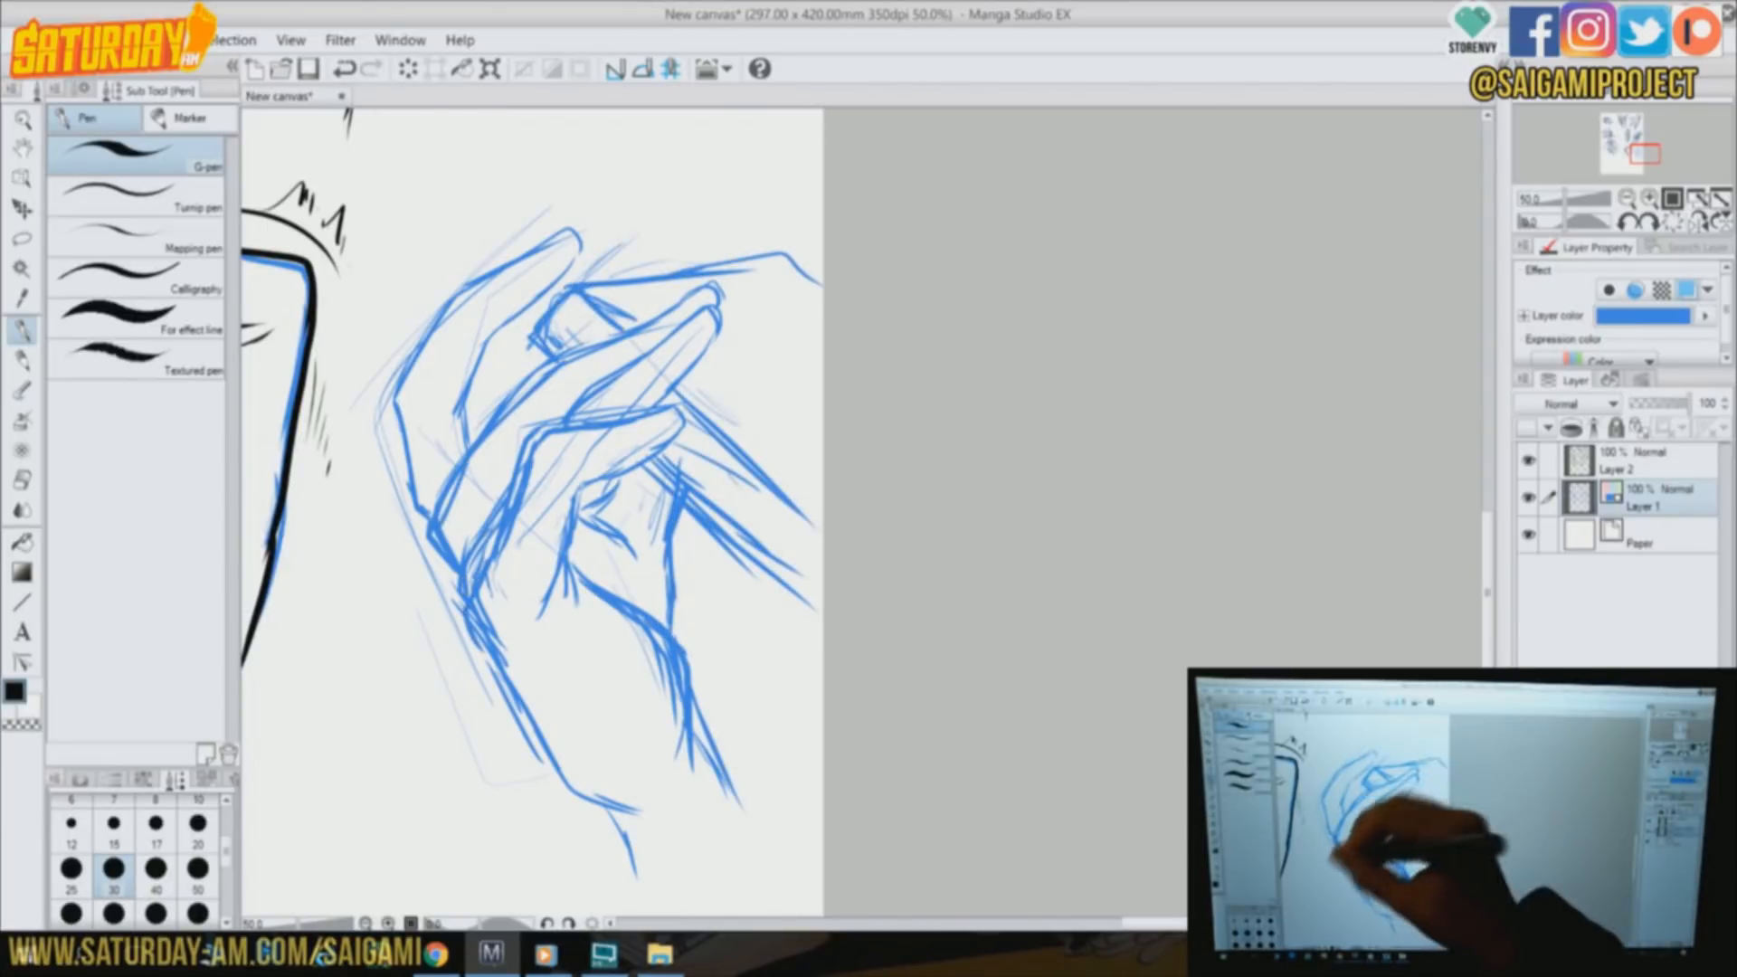
On Layer 2, ink the open hand's outer contour, fingers and palm edge in black
left_click_drag(497, 653, 623, 820)
left_click(1628, 461)
mouse_move(502, 534)
left_mouse_down()
mouse_move(541, 746)
mouse_move(633, 873)
left_mouse_up()
left_click_drag(566, 551, 543, 605)
left_click_drag(677, 426, 563, 506)
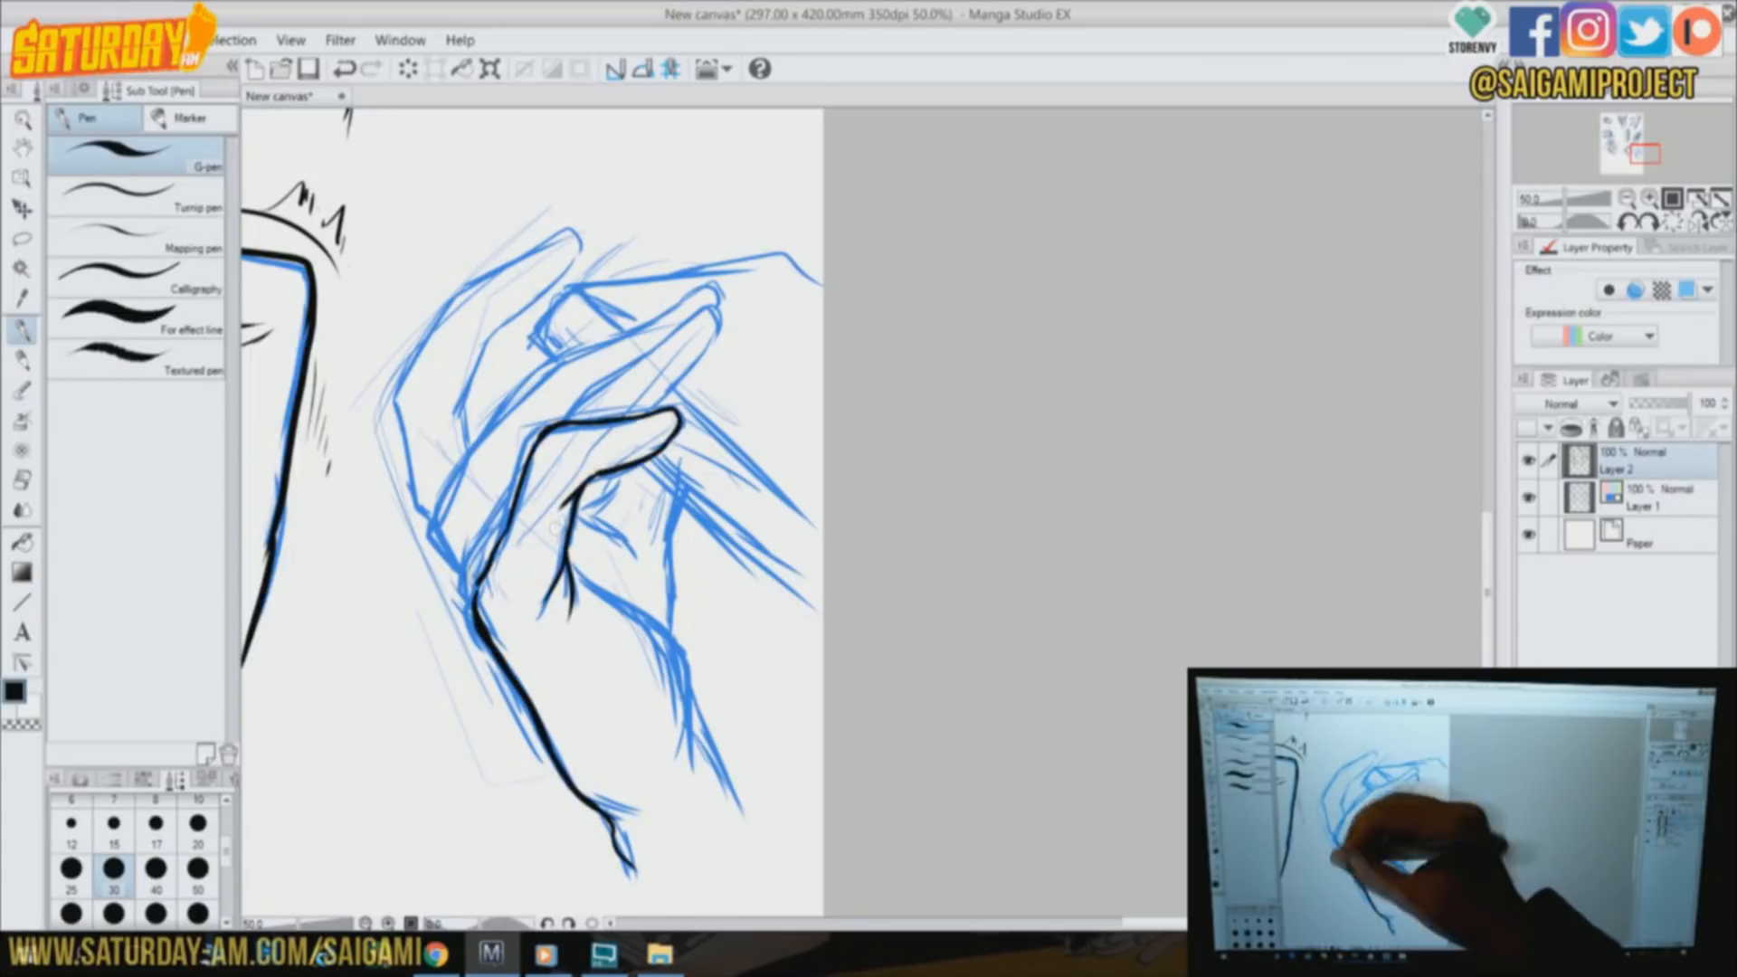
left_click_drag(581, 398, 669, 408)
left_click_drag(561, 358, 719, 290)
mouse_move(412, 507)
left_mouse_down()
mouse_move(575, 237)
mouse_move(494, 370)
left_mouse_up()
left_click_drag(575, 572, 677, 783)
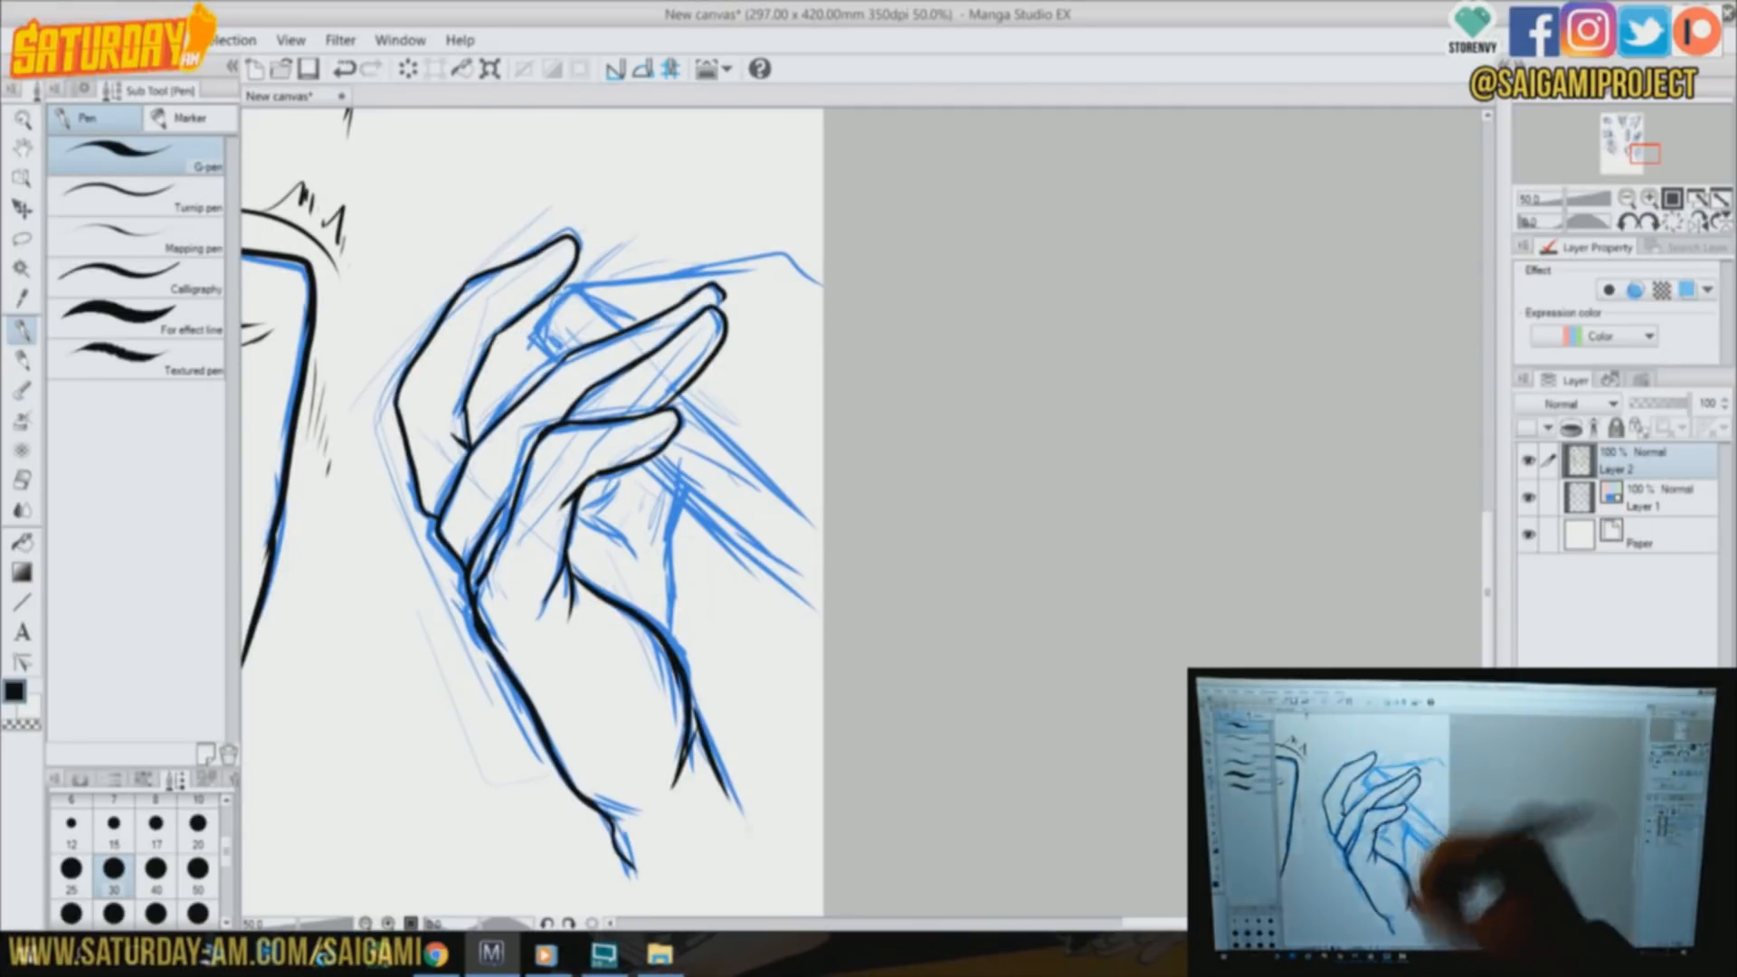
Ink the palm creases, fingertip details and the form behind the fingers, and hatch the gap beside the palm
left_click_drag(602, 484, 641, 554)
left_click_drag(677, 497, 671, 641)
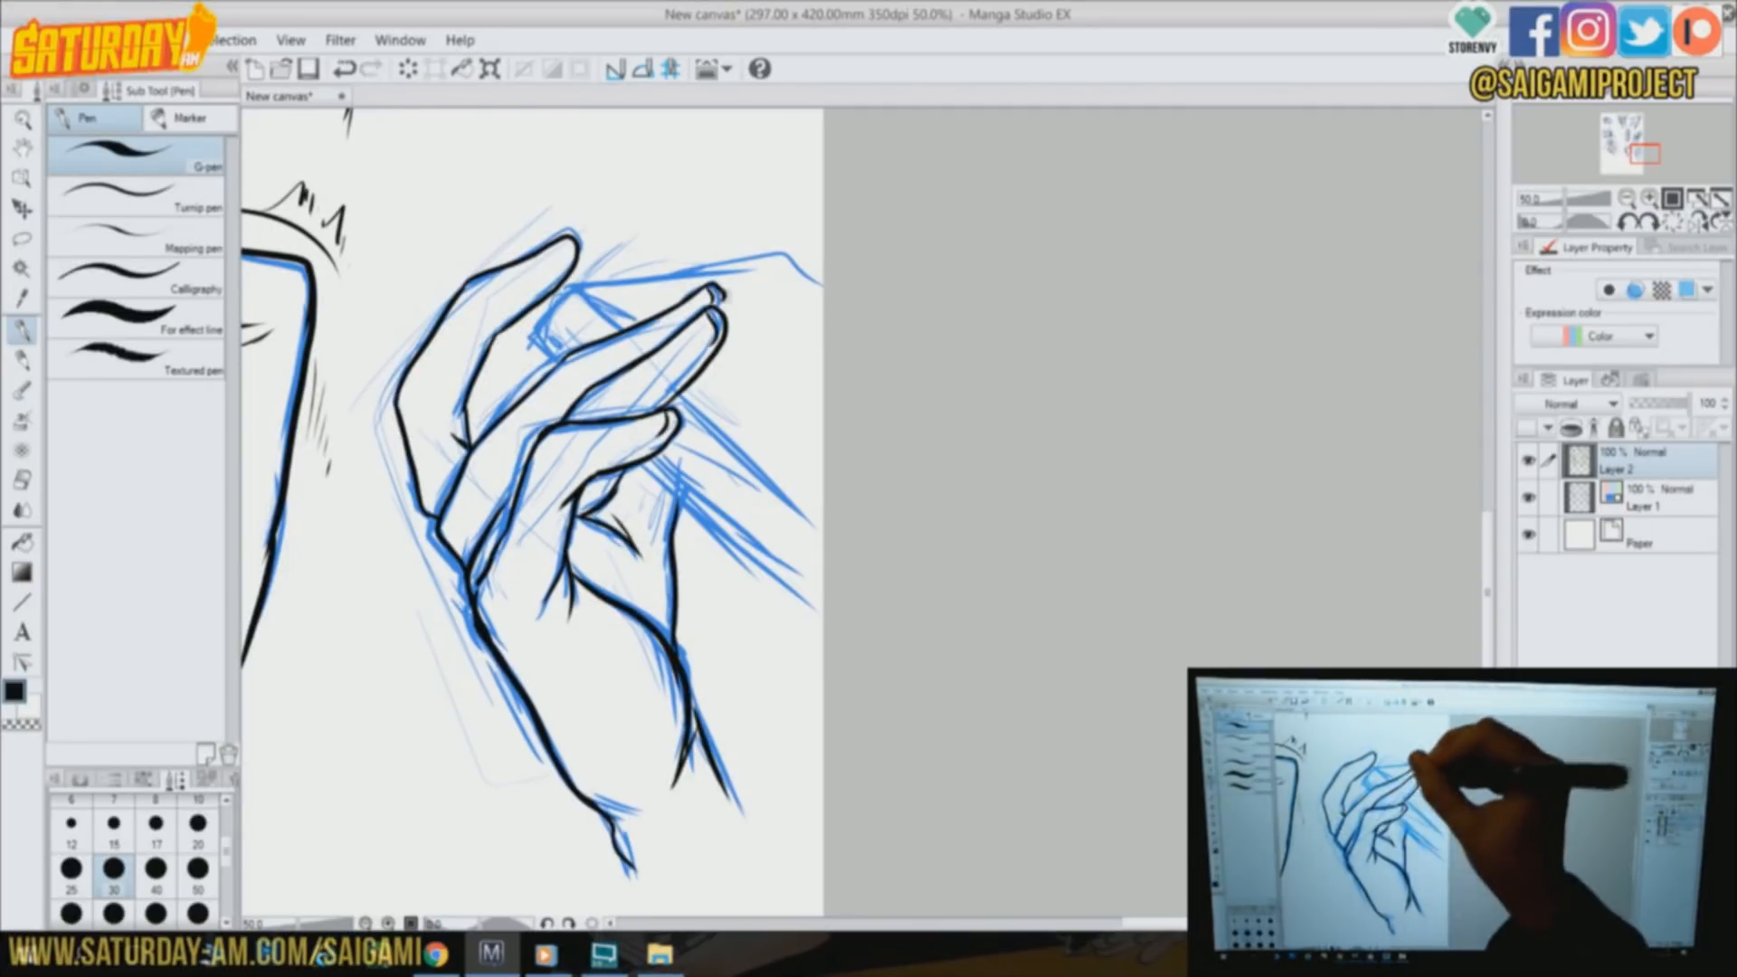
left_click_drag(565, 243, 540, 267)
left_click_drag(536, 340, 560, 362)
left_click_drag(575, 288, 537, 339)
left_click_drag(577, 287, 760, 262)
left_click_drag(674, 400, 822, 532)
mouse_move(648, 463)
left_mouse_down()
mouse_move(822, 615)
mouse_move(617, 518)
mouse_move(655, 606)
left_mouse_up()
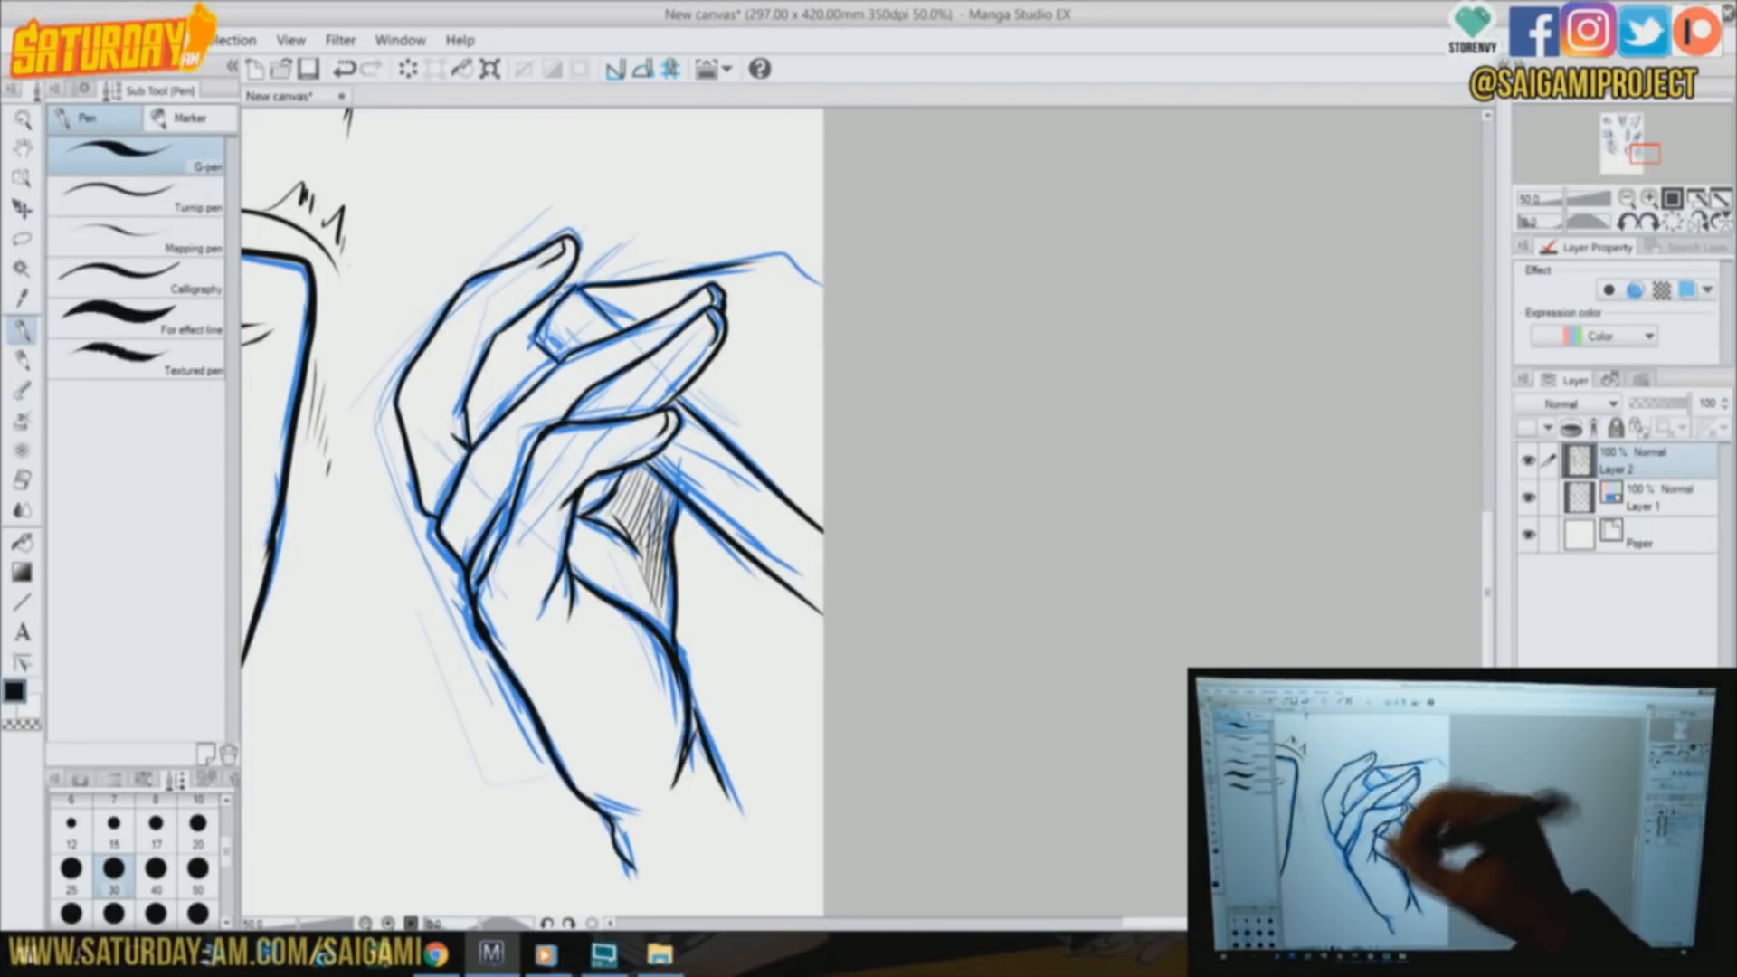
Hatch the open hand's wrist, outer edge and fingers, and add short motion marks beside the fingertips
left_click_drag(687, 737, 723, 837)
left_click_drag(671, 567, 664, 623)
left_click_drag(484, 615, 543, 722)
left_click_drag(724, 786, 738, 823)
left_click_drag(492, 337, 454, 433)
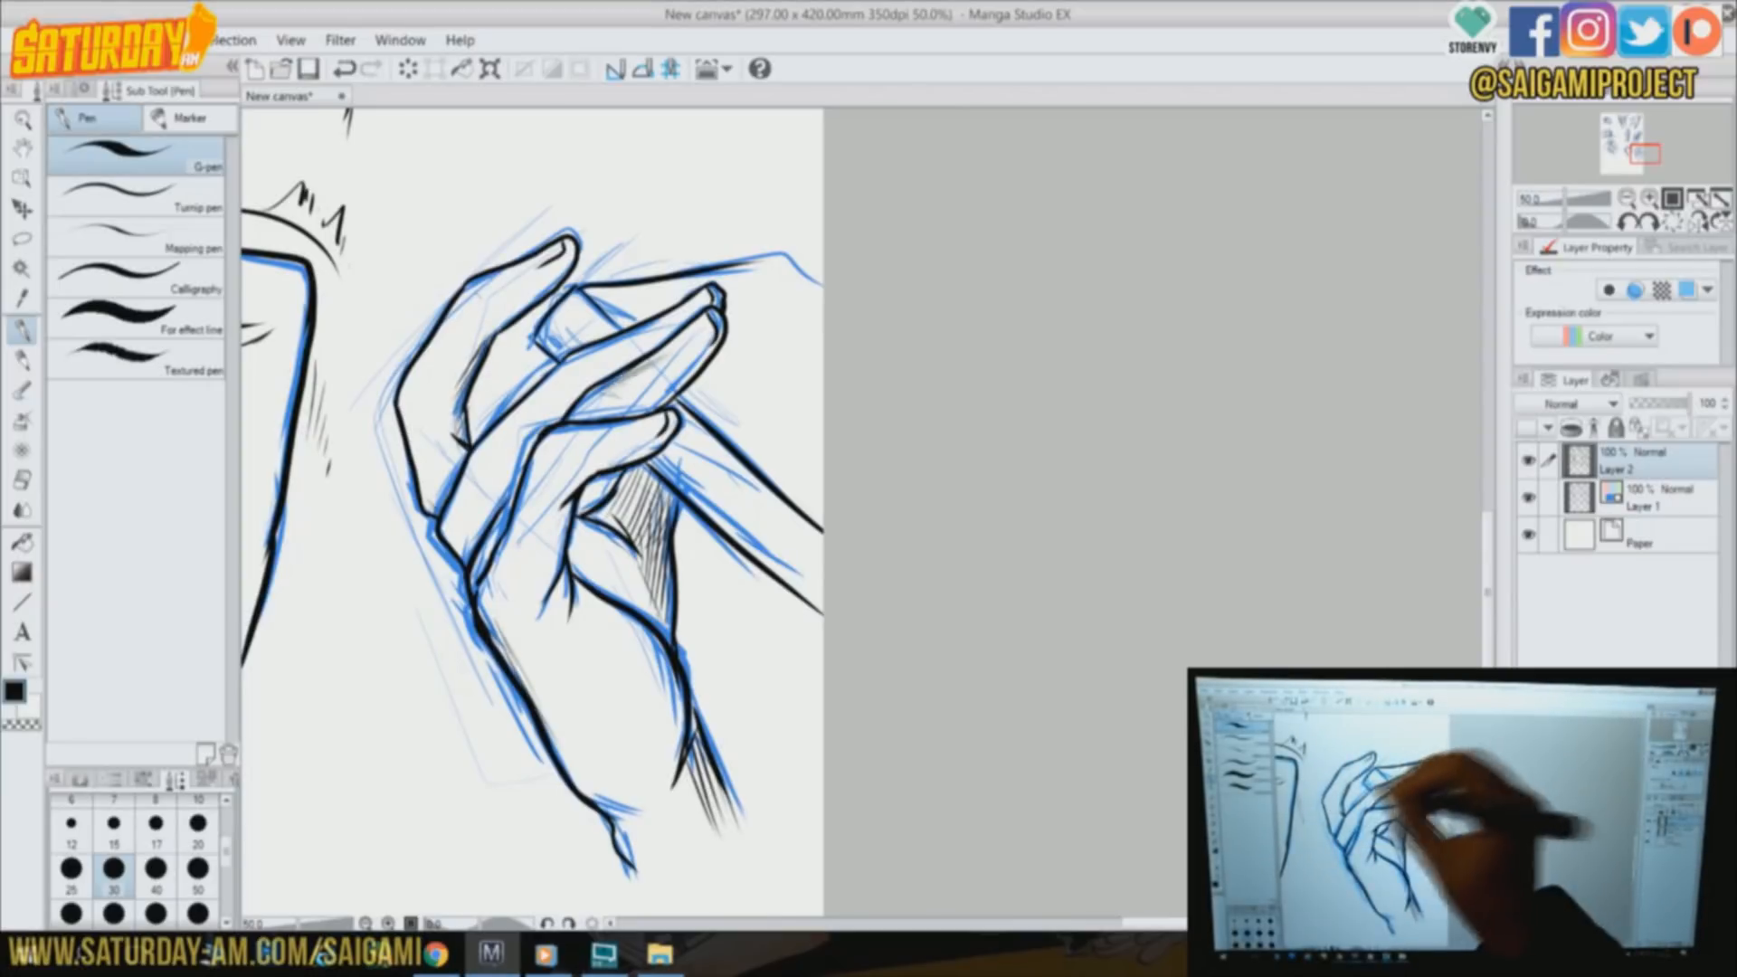
left_click_drag(633, 424, 562, 440)
left_click_drag(795, 320, 705, 375)
left_click_drag(798, 366, 705, 383)
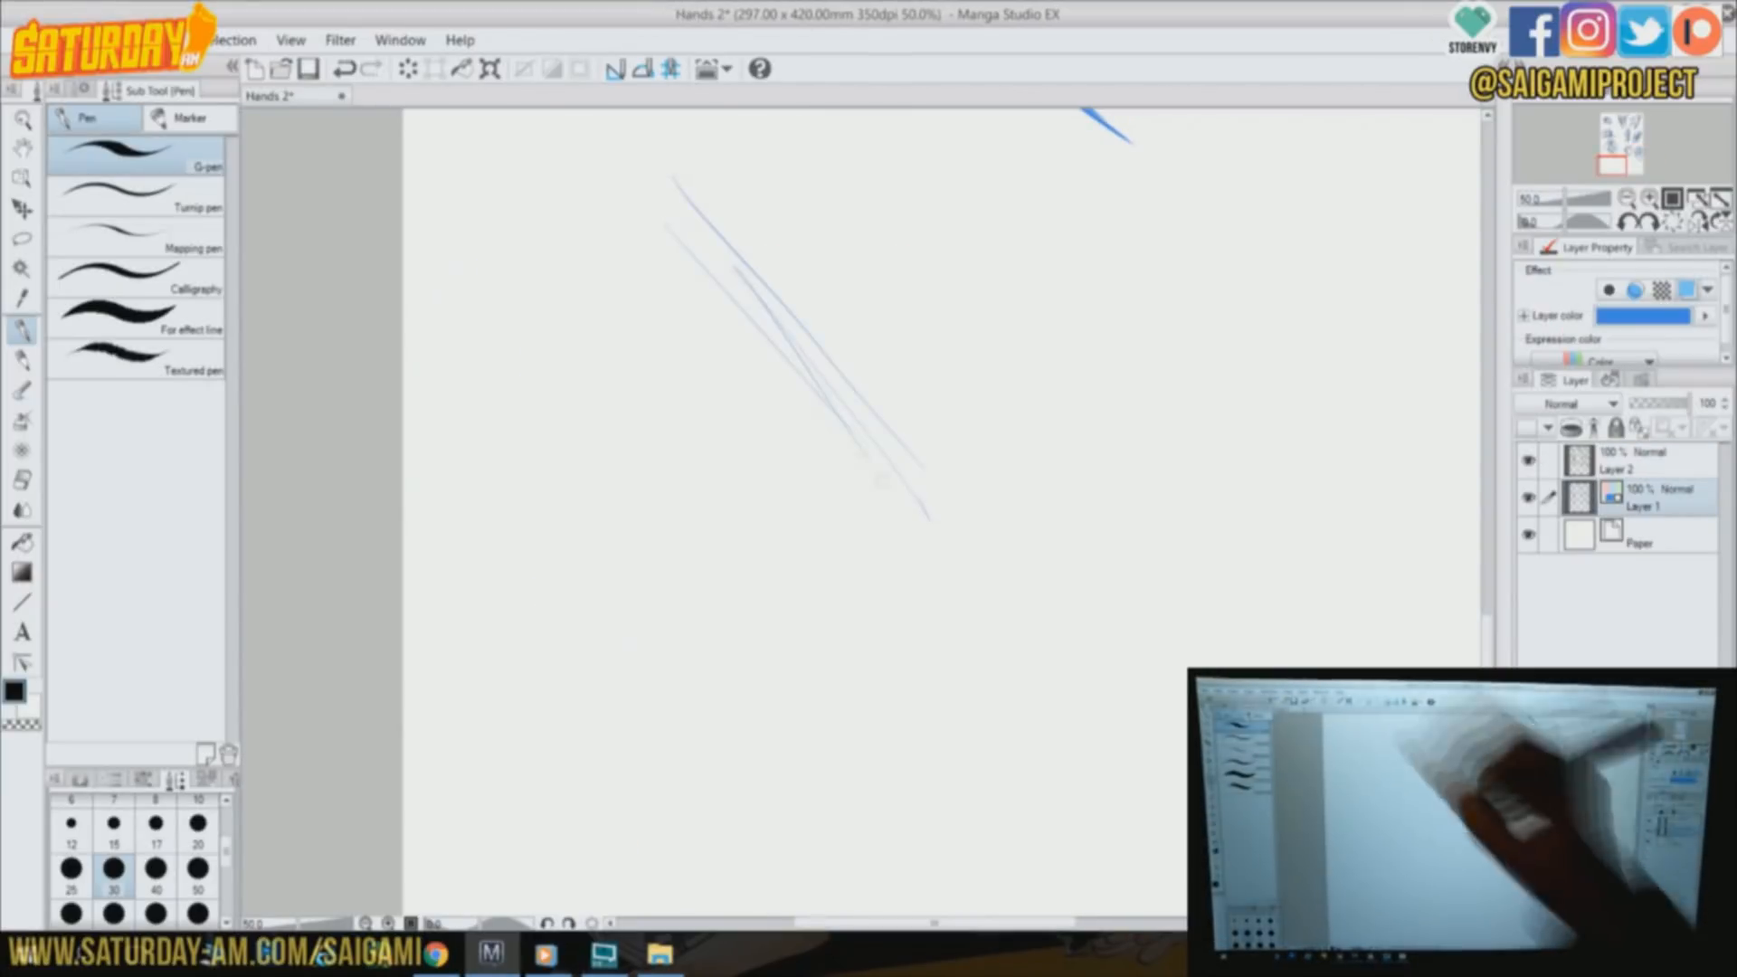
On Layer 1, block in a pointing hand near the page's lower left corner and outline its extended index finger in blue
left_click_drag(667, 179, 769, 308)
left_click_drag(635, 161, 772, 498)
left_click_drag(671, 705, 821, 720)
left_click_drag(803, 333, 1013, 648)
left_click_drag(675, 712, 925, 831)
left_click_drag(588, 630, 762, 637)
left_click_drag(527, 639, 614, 693)
left_click_drag(744, 477, 820, 472)
left_click_drag(841, 543, 819, 638)
mouse_move(633, 237)
left_mouse_down()
mouse_move(677, 185)
mouse_move(895, 421)
left_mouse_up()
left_click_drag(635, 199, 760, 371)
left_click_drag(873, 403, 954, 502)
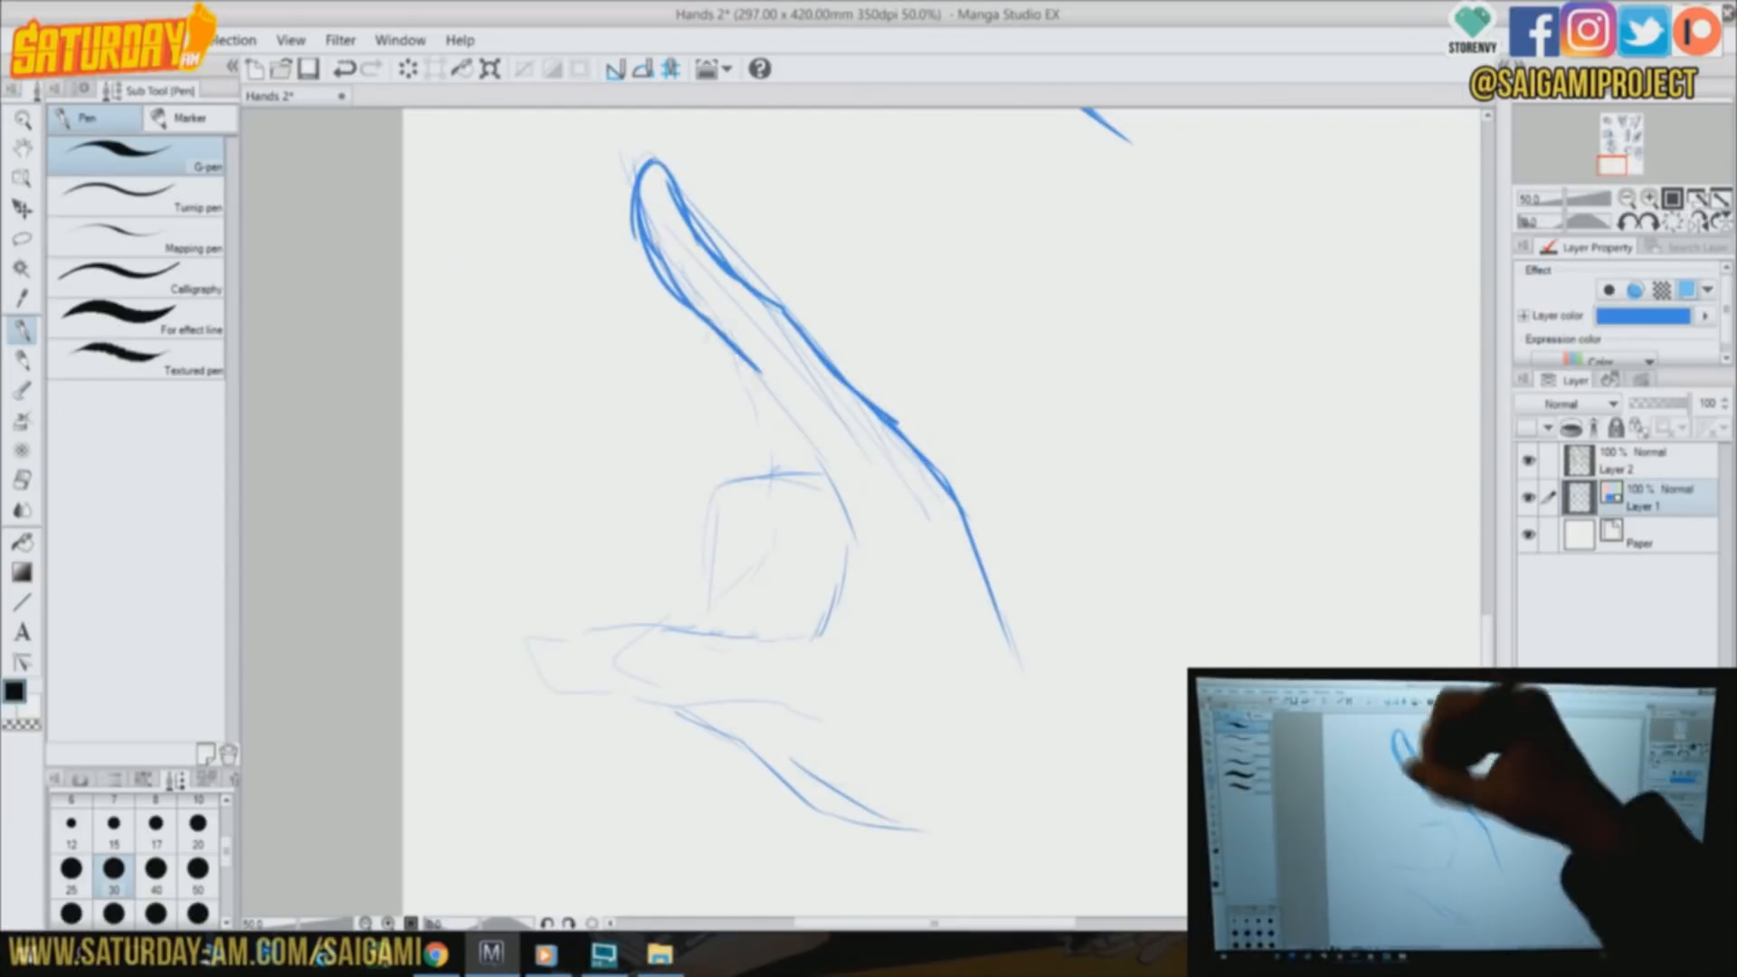
Draw the index finger's inner edge, the back of the pointing hand and the lower thumb and wrist contour in blue
left_click_drag(801, 450, 846, 566)
left_click_drag(844, 506, 860, 584)
left_click_drag(887, 570, 811, 631)
left_click_drag(901, 430, 986, 504)
left_click_drag(970, 512, 1048, 780)
left_click_drag(768, 778, 960, 861)
left_click_drag(915, 856, 966, 905)
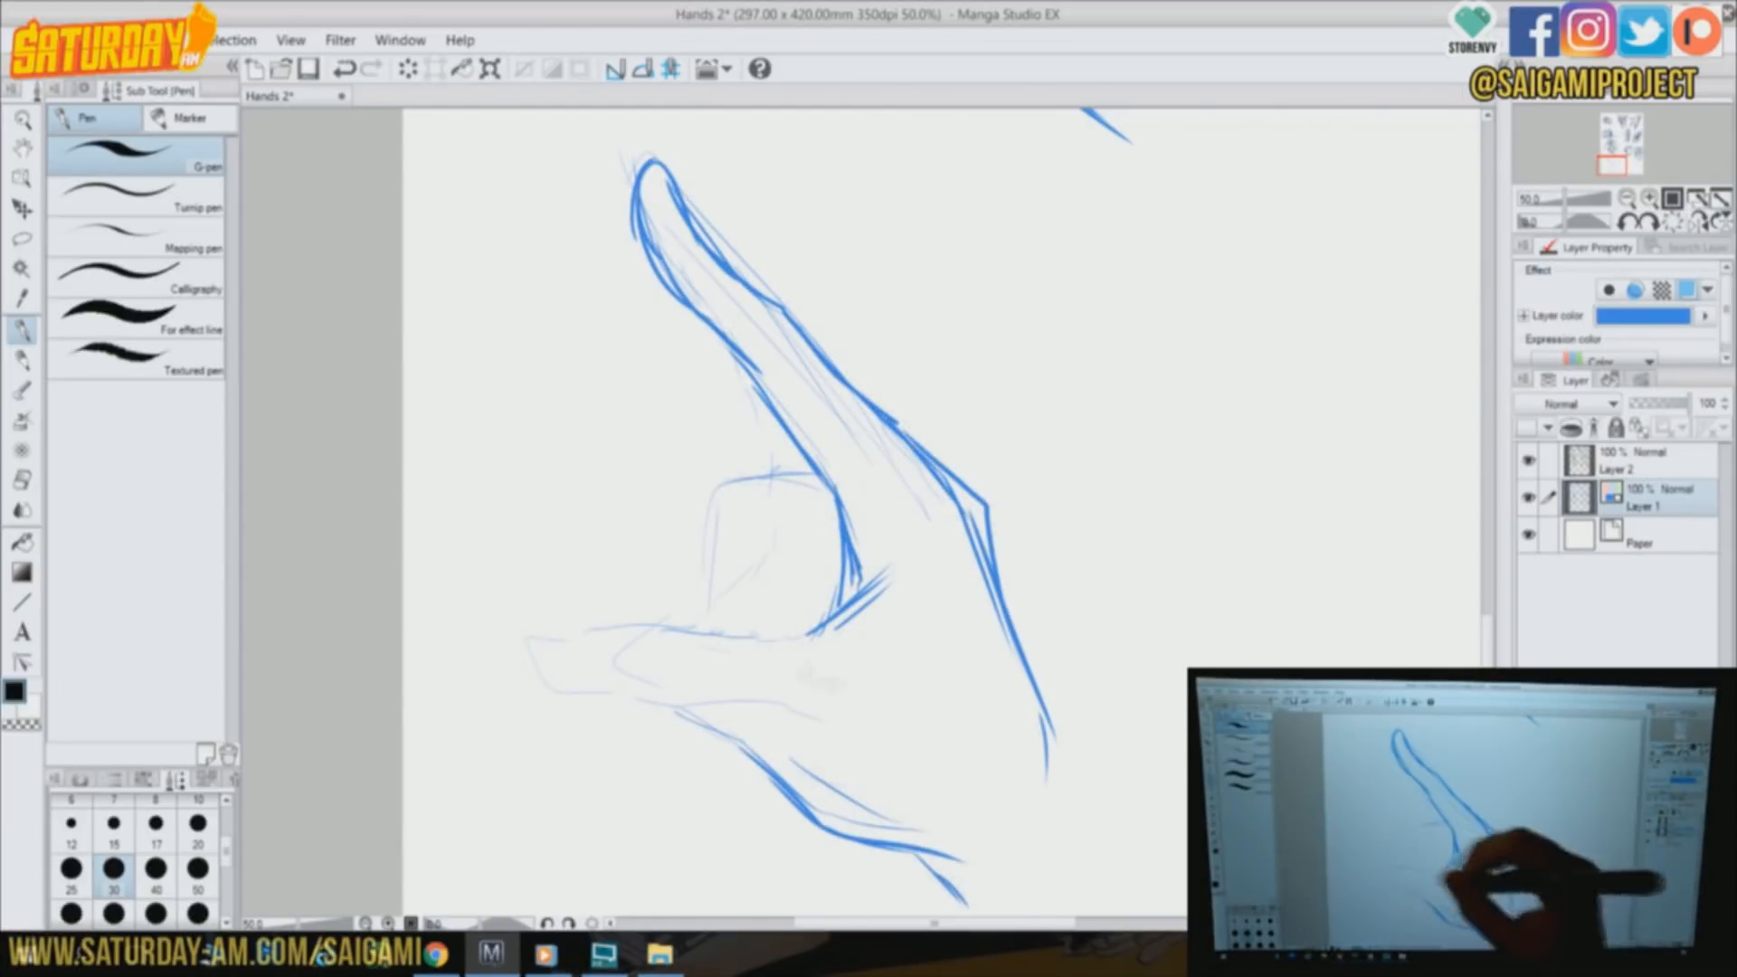
Draw the pointing hand's thumb tip, thumb joint and the first curled finger in blue
left_click_drag(739, 622, 874, 665)
left_click_drag(685, 625, 764, 755)
mouse_move(683, 697)
left_mouse_down()
mouse_move(624, 624)
mouse_move(751, 624)
mouse_move(625, 671)
left_mouse_up()
left_click_drag(912, 586, 814, 639)
mouse_move(736, 502)
left_mouse_down()
mouse_move(833, 484)
mouse_move(720, 608)
left_mouse_up()
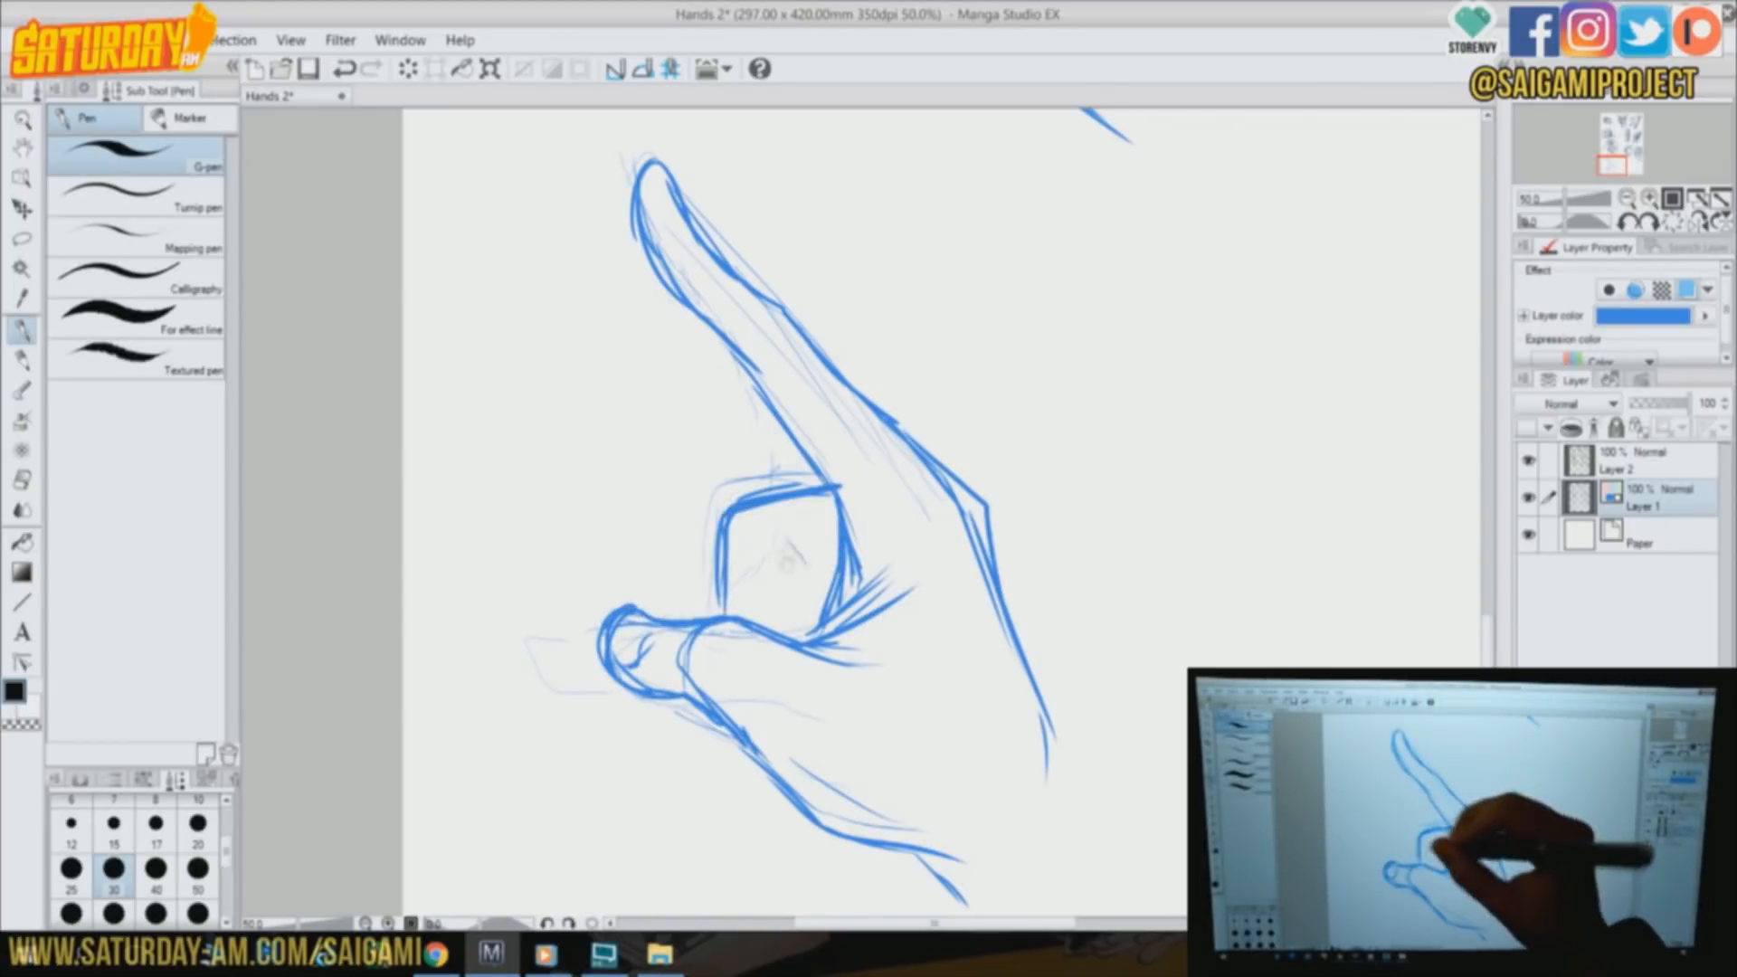
Add the remaining curled finger edges, the inner palm shapes, thicker thumb lines and an extended wrist line in blue
left_click_drag(780, 548, 837, 565)
left_click_drag(723, 506, 837, 481)
left_click_drag(721, 532, 698, 613)
left_click_drag(729, 505, 785, 488)
left_click_drag(715, 723, 769, 780)
left_click_drag(753, 619, 814, 626)
left_click_drag(785, 418, 887, 534)
left_click_drag(837, 516, 828, 633)
left_click_drag(1044, 710, 1127, 858)
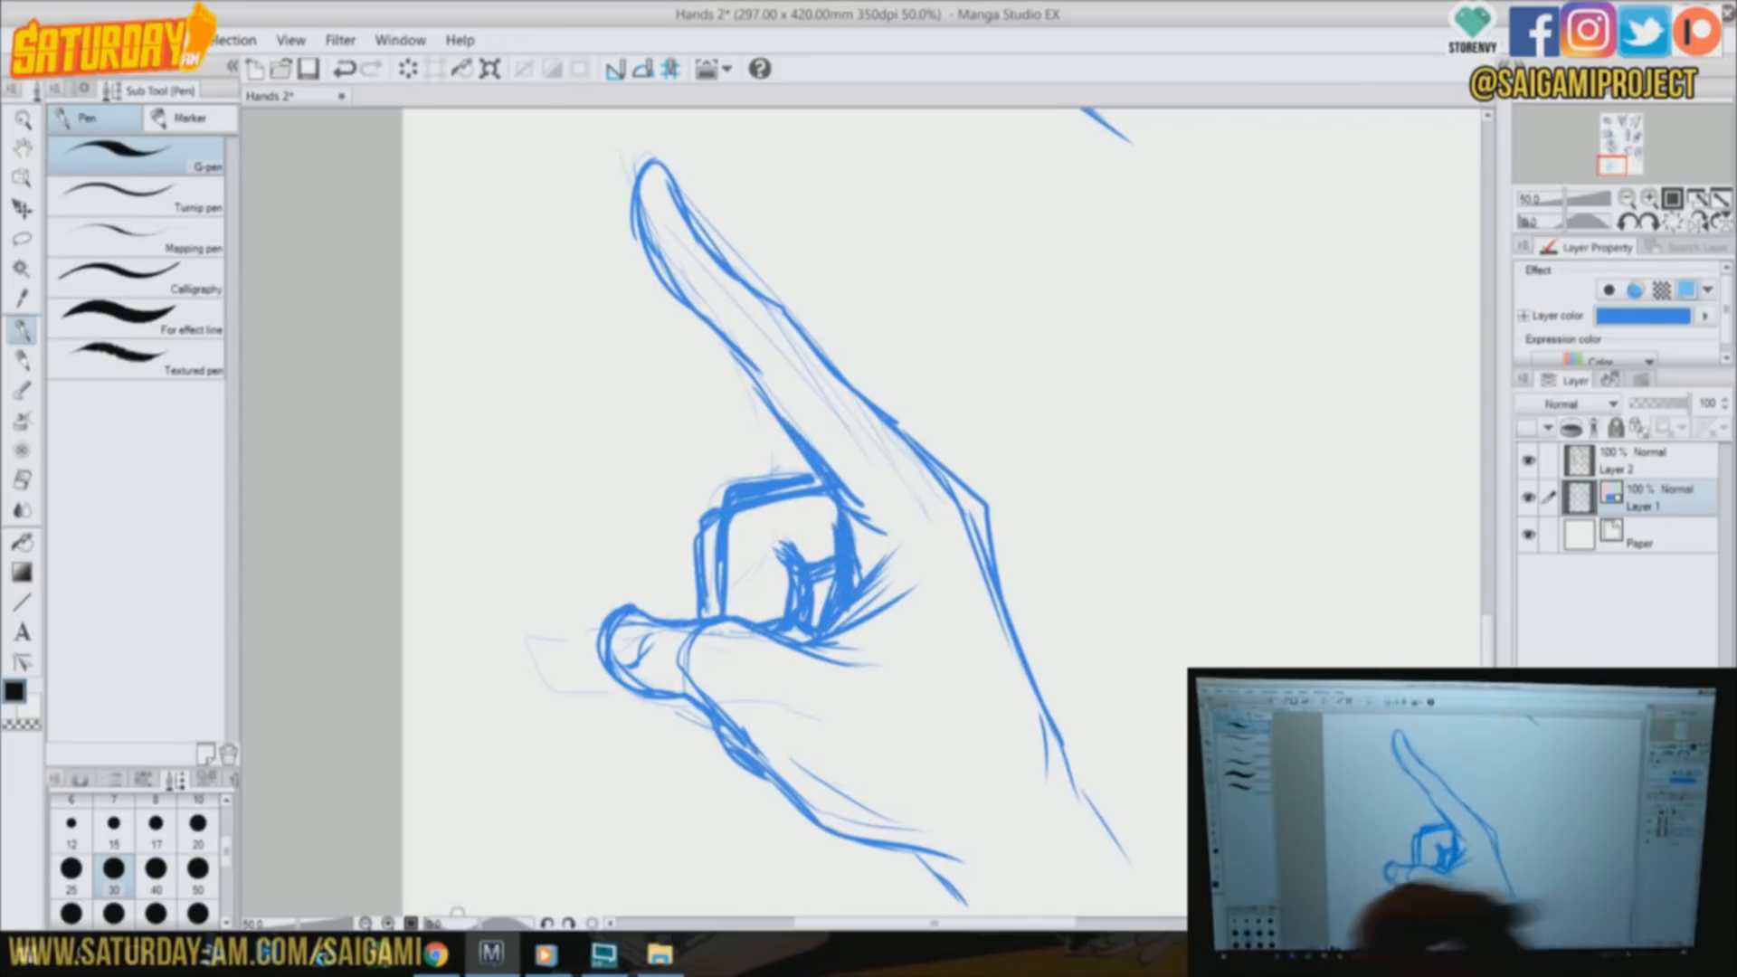
On Layer 2, ink the pointing hand's index finger, back of the hand, thumb and palm creases in black
left_click(1619, 462)
left_click_drag(637, 194, 671, 294)
mouse_move(665, 176)
left_mouse_down()
mouse_move(967, 486)
mouse_move(1076, 778)
left_mouse_up()
mouse_move(638, 235)
left_mouse_down()
mouse_move(864, 524)
mouse_move(846, 601)
left_mouse_up()
left_click_drag(892, 550, 823, 632)
left_click_drag(720, 624, 869, 645)
left_click_drag(692, 674, 968, 910)
mouse_move(620, 638)
left_mouse_down()
mouse_move(606, 679)
mouse_move(599, 665)
left_mouse_up()
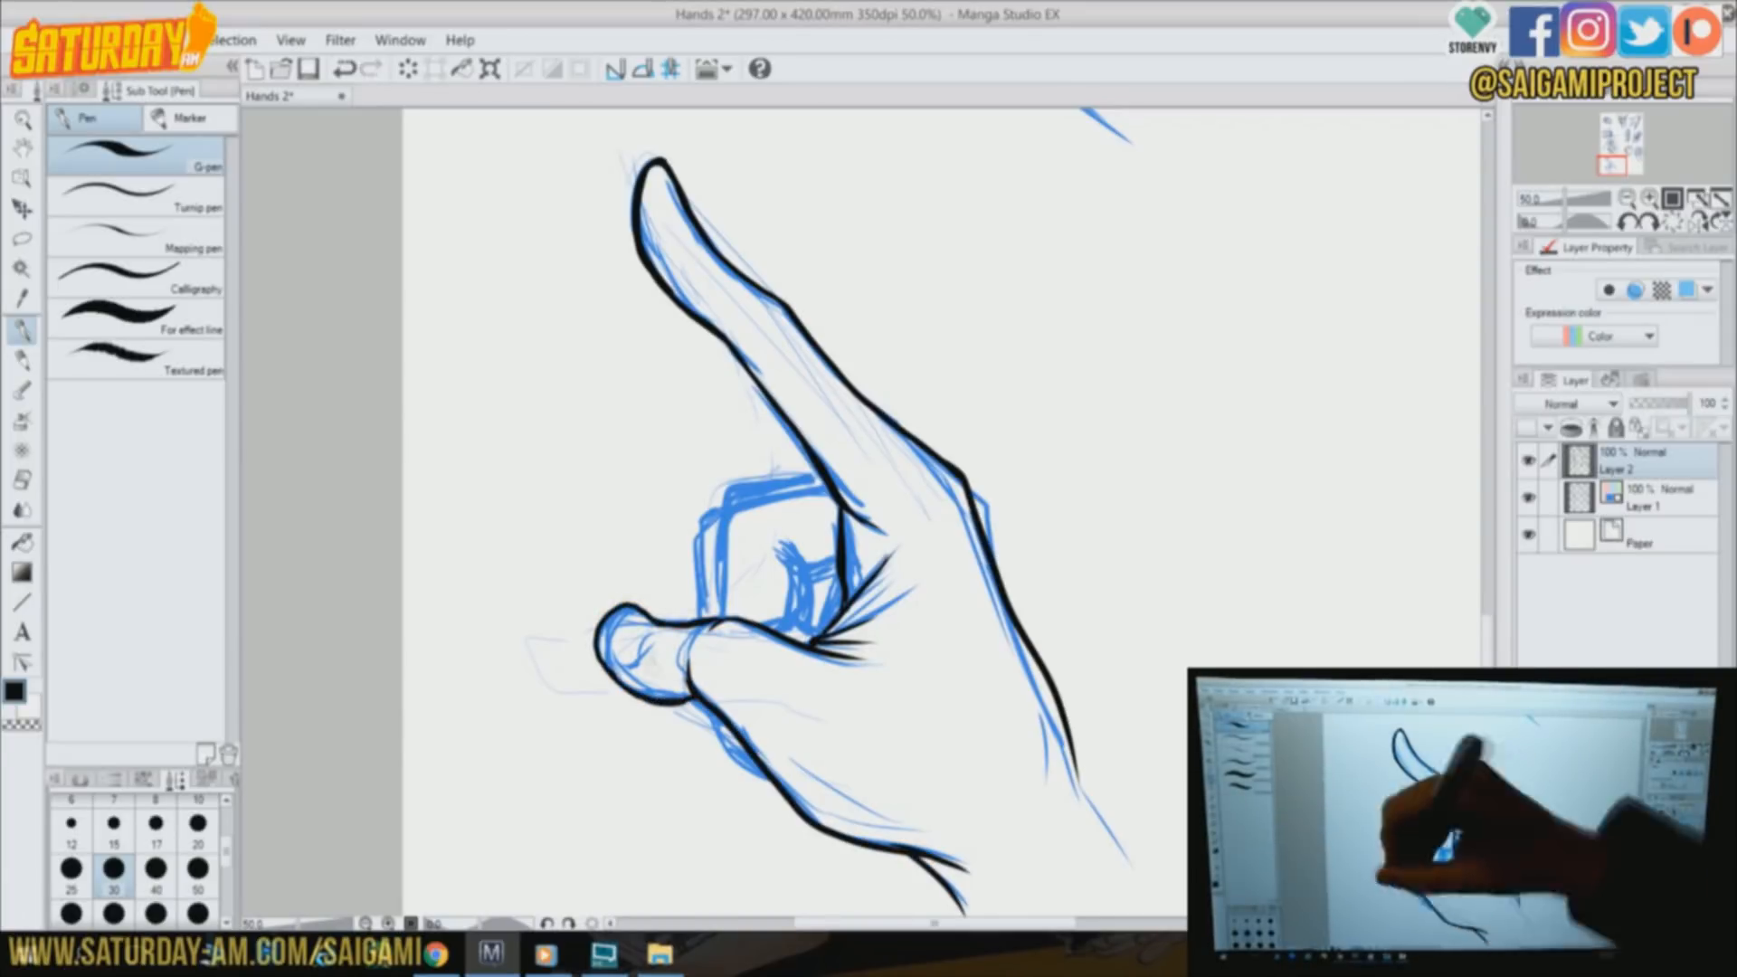
Ink the pointing hand's curled fingers, inner palm shapes and the bulge below the thumb in black
mouse_move(818, 476)
left_mouse_down()
mouse_move(721, 613)
mouse_move(778, 631)
left_mouse_up()
left_click_drag(796, 624, 823, 636)
left_click_drag(724, 518, 702, 617)
left_click_drag(718, 717, 749, 759)
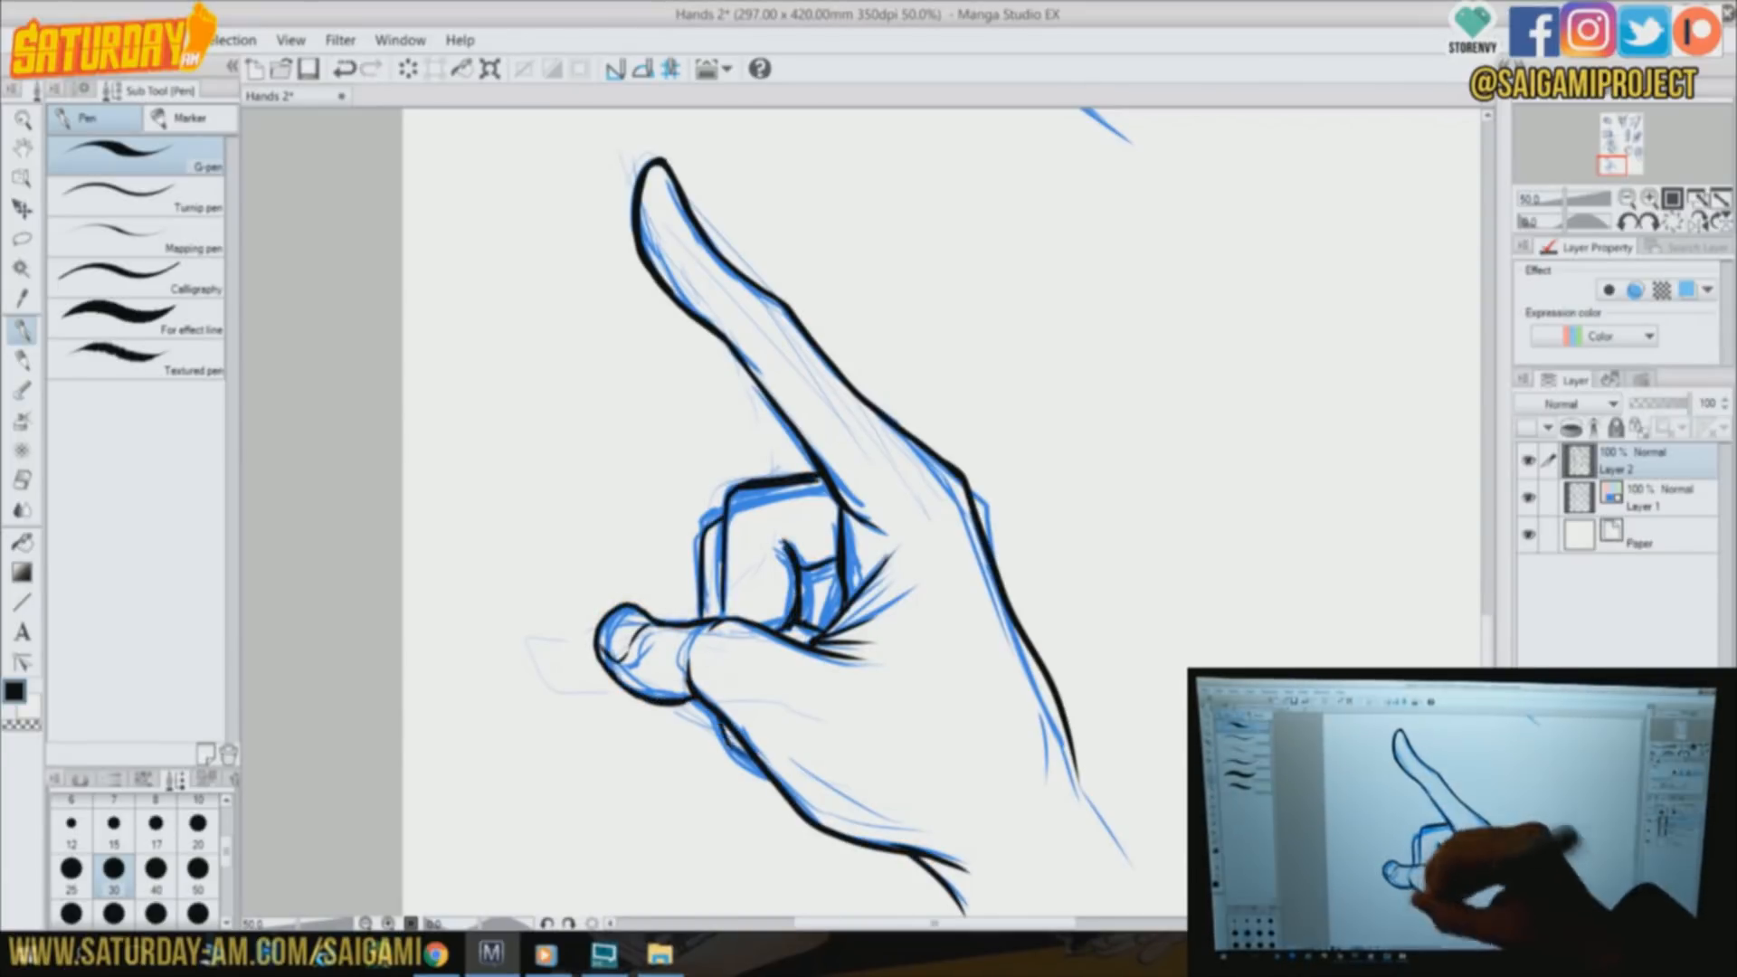
Hatch the pointing hand's inner palm, thumb, curled finger, index finger and wrist, and extend the inked wrist line
left_click_drag(801, 561, 803, 624)
left_click_drag(818, 557, 823, 622)
left_click_drag(728, 731, 740, 750)
left_click_drag(925, 856, 966, 903)
left_click_drag(945, 864, 986, 907)
left_click_drag(687, 211, 668, 213)
left_click_drag(782, 394, 825, 459)
left_click_drag(780, 318, 821, 389)
left_click_drag(786, 315, 818, 367)
left_click_drag(713, 528, 708, 615)
mouse_move(721, 526)
left_mouse_down()
mouse_move(715, 617)
mouse_move(644, 631)
left_mouse_up()
mouse_move(687, 653)
left_mouse_down()
mouse_move(644, 644)
mouse_move(690, 689)
left_mouse_up()
left_click_drag(685, 679, 641, 660)
left_click_drag(822, 645, 891, 662)
left_click_drag(846, 648, 910, 677)
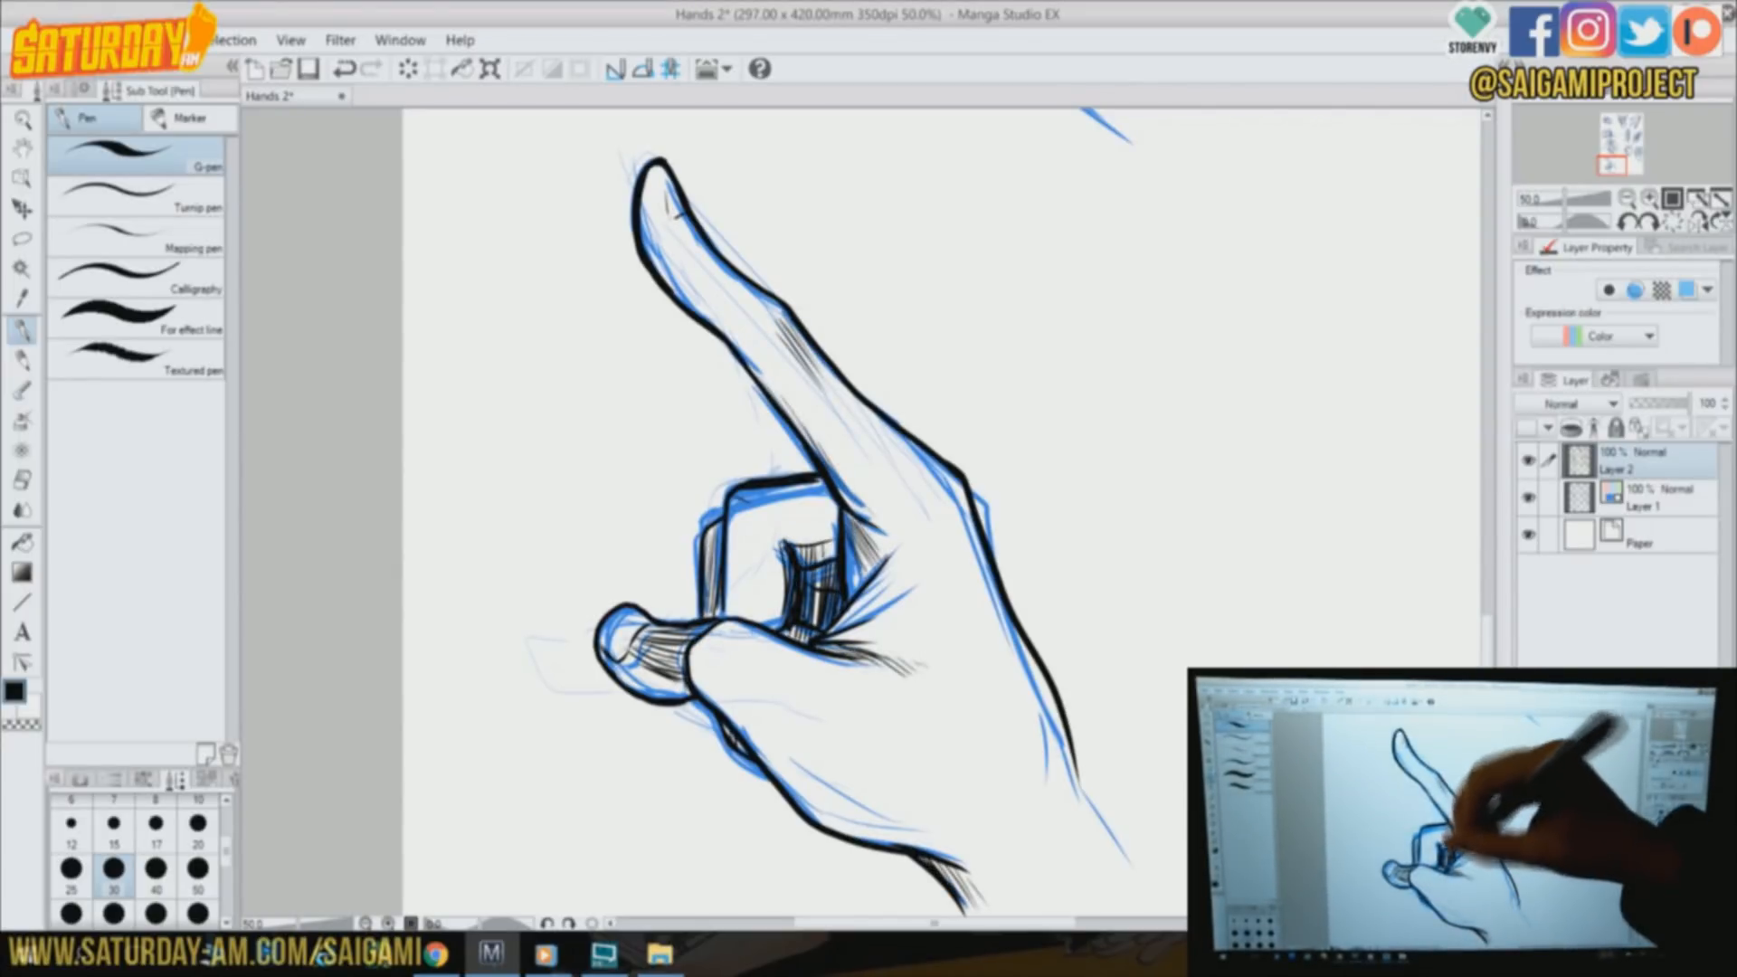
left_click_drag(1076, 775, 1153, 896)
On Layer 1, block in rough blue guides for a cupped hand in the blank area beside the pointing hand
left_click_drag(1085, 452, 543, 529)
left_click(1642, 499)
left_click_drag(660, 515, 606, 583)
left_click_drag(608, 588, 676, 780)
left_click_drag(648, 548, 644, 767)
left_click_drag(833, 454, 710, 606)
left_click_drag(710, 608, 806, 756)
left_click_drag(843, 463, 715, 608)
mouse_move(652, 543)
left_mouse_down()
mouse_move(624, 678)
mouse_move(730, 731)
left_mouse_up()
left_click_drag(624, 679, 709, 799)
Sketch the cupped hand's lower palm and wrist edges and its bent fingers in blue
left_click_drag(783, 755, 742, 837)
left_click_drag(914, 796, 803, 876)
left_click_drag(785, 743, 876, 788)
left_click_drag(1004, 695, 927, 805)
left_click_drag(692, 534, 777, 484)
left_click_drag(656, 561, 710, 545)
left_click_drag(778, 493, 769, 624)
left_click_drag(724, 642, 774, 602)
Draw a face profile with nose, lips and chin facing the cupped hand, and define the palm's lower edge in blue
left_click_drag(787, 395, 876, 342)
left_click_drag(843, 412, 823, 566)
mouse_move(946, 280)
left_mouse_down()
mouse_move(909, 448)
mouse_move(960, 545)
left_mouse_up()
mouse_move(986, 548)
left_mouse_down()
mouse_move(1083, 535)
mouse_move(1032, 583)
left_mouse_up()
mouse_move(984, 579)
left_mouse_down()
mouse_move(1015, 659)
mouse_move(1185, 776)
left_mouse_up()
left_click_drag(969, 543, 999, 550)
left_click_drag(1004, 684, 792, 751)
left_click_drag(909, 784, 934, 767)
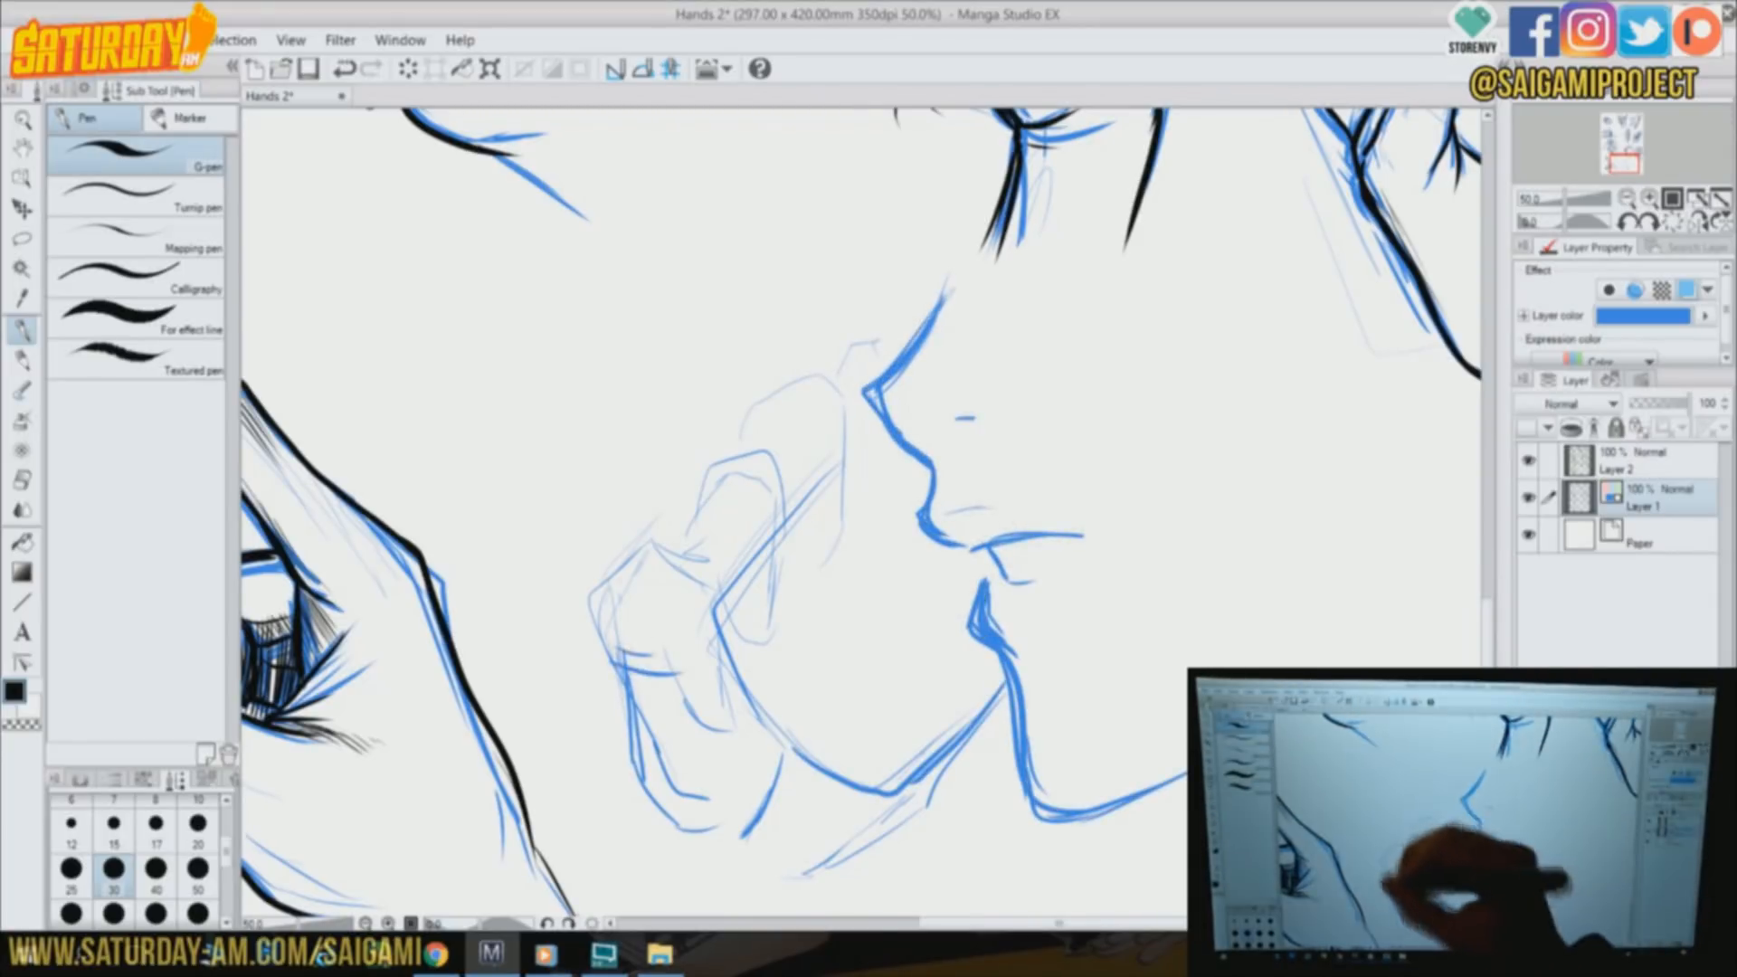
Define the cupped hand's lowest finger, its knuckle creases and the outer edge down to the wrist in blue
left_click_drag(716, 604, 729, 722)
left_click_drag(668, 639, 724, 728)
mouse_move(659, 650)
left_mouse_down()
mouse_move(599, 617)
mouse_move(652, 709)
mouse_move(679, 882)
left_mouse_up()
mouse_move(615, 571)
left_mouse_down()
mouse_move(692, 538)
mouse_move(787, 588)
mouse_move(742, 658)
left_mouse_up()
left_click_drag(728, 533, 729, 633)
left_click_drag(706, 544, 724, 579)
Sketch the cupped hand's two upper fingers and the fingertip beside the nose in blue
mouse_move(728, 452)
left_mouse_down()
mouse_move(852, 466)
mouse_move(796, 509)
left_mouse_up()
left_click_drag(852, 424, 854, 525)
left_click_drag(780, 411, 800, 517)
left_click_drag(767, 394, 850, 389)
mouse_move(853, 402)
left_mouse_down()
mouse_move(863, 500)
mouse_move(903, 322)
mouse_move(921, 316)
left_mouse_up()
Shape the curved band below the fingers in blue, with a small circle on it, and define the adjoining palm edges
mouse_move(737, 691)
left_mouse_down()
mouse_move(874, 795)
mouse_move(977, 738)
left_mouse_up()
left_click_drag(791, 632, 874, 729)
mouse_move(807, 660)
left_mouse_down()
mouse_move(979, 685)
mouse_move(804, 670)
left_mouse_up()
left_click_drag(897, 444, 795, 563)
left_click_drag(989, 729, 900, 803)
mouse_move(698, 723)
left_mouse_down()
mouse_move(721, 689)
mouse_move(742, 851)
left_mouse_up()
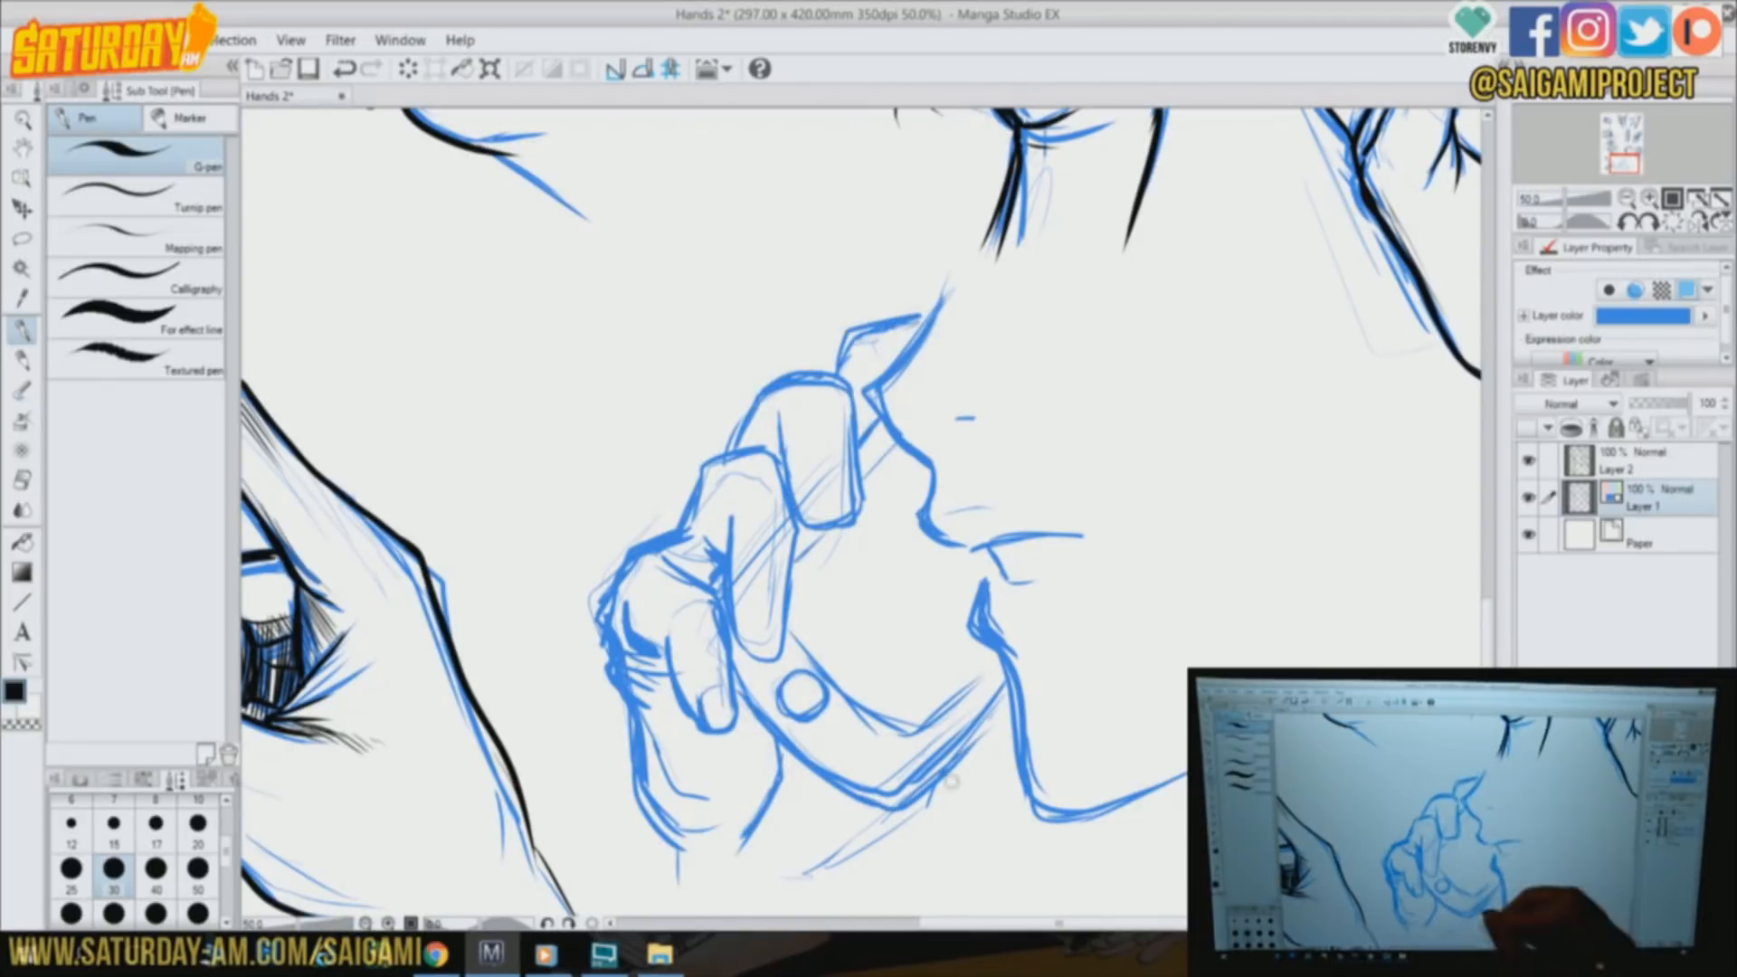
Draw the blue contour beneath the curved band and begin the arm line under the chin
left_click_drag(1011, 735, 894, 843)
left_click_drag(771, 855, 968, 804)
left_click_drag(1011, 734, 946, 813)
left_click_drag(1008, 692, 965, 738)
left_click_drag(894, 851, 871, 903)
Add the wrist lines below the cupped hand and strengthen its palm edge and outer knuckle in blue
left_click_drag(1487, 398, 1488, 419)
left_click_drag(661, 751, 664, 872)
left_click_drag(764, 796, 749, 880)
left_click_drag(794, 669, 753, 762)
left_click_drag(811, 693, 769, 750)
left_click_drag(951, 707, 909, 746)
left_click_drag(675, 465, 699, 494)
mouse_move(610, 511)
left_mouse_down()
mouse_move(595, 547)
mouse_move(662, 580)
mouse_move(686, 626)
left_mouse_up()
On Layer 2, ink the cupped hand's lowest and middle fingers, outer edge and wrist line in black
left_click(1633, 460)
key("ctrl+z")
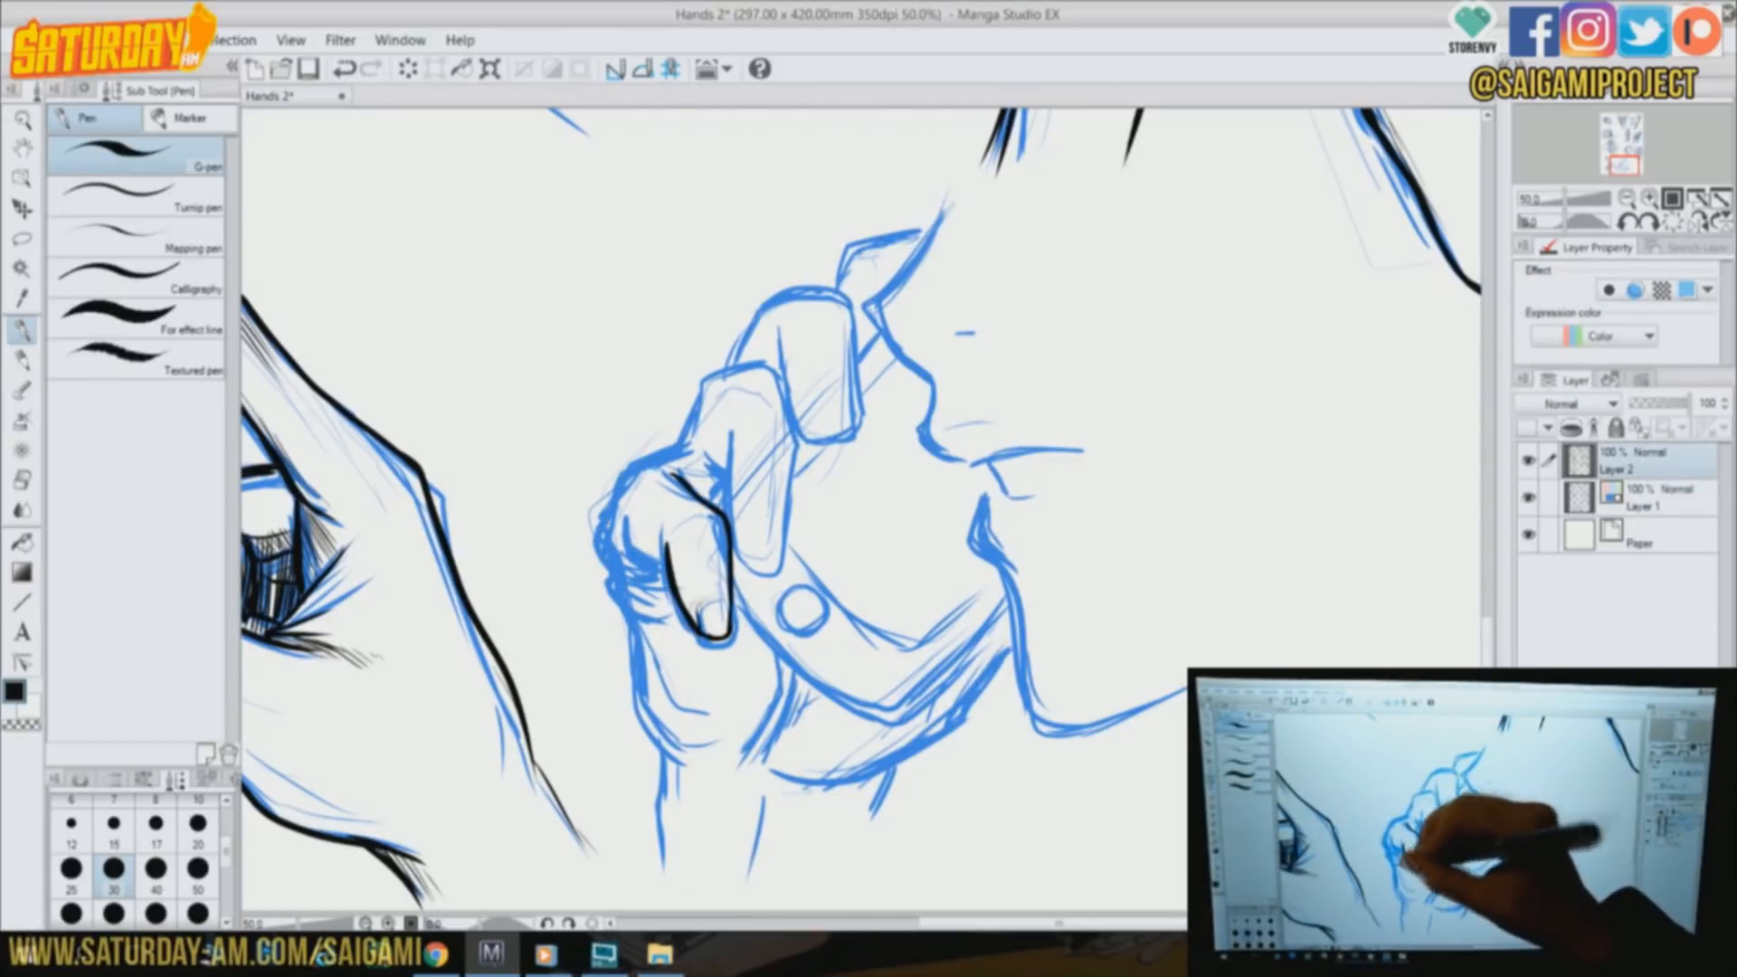
left_click_drag(633, 630, 663, 851)
left_click_drag(674, 765, 715, 774)
mouse_move(650, 460)
left_mouse_down()
mouse_move(684, 433)
mouse_move(802, 461)
mouse_move(798, 556)
left_mouse_up()
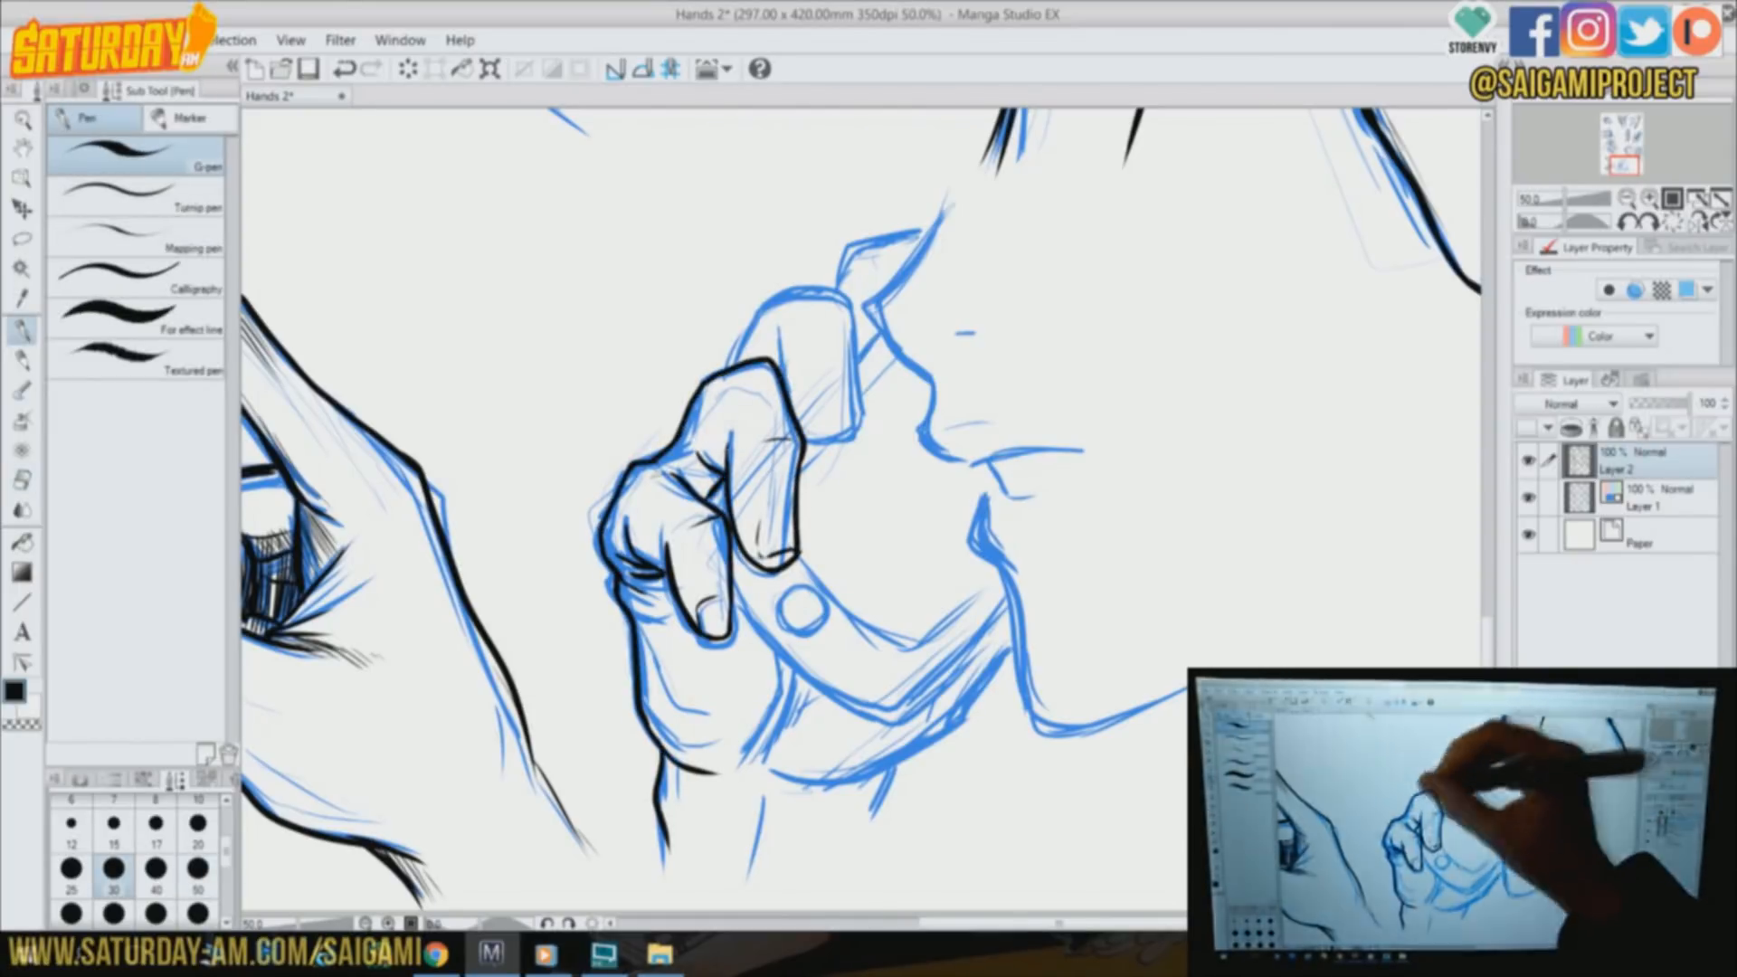
key("ctrl+z")
Ink the cupped hand's upper finger with its nail and the face profile from nose bridge to upper lip
mouse_move(780, 294)
left_mouse_down()
mouse_move(864, 419)
mouse_move(822, 419)
left_mouse_up()
left_click_drag(778, 325, 784, 378)
left_click_drag(946, 192, 866, 306)
mouse_move(867, 305)
left_mouse_down()
mouse_move(930, 389)
mouse_move(922, 431)
mouse_move(968, 463)
left_mouse_up()
left_click_drag(982, 463, 1004, 493)
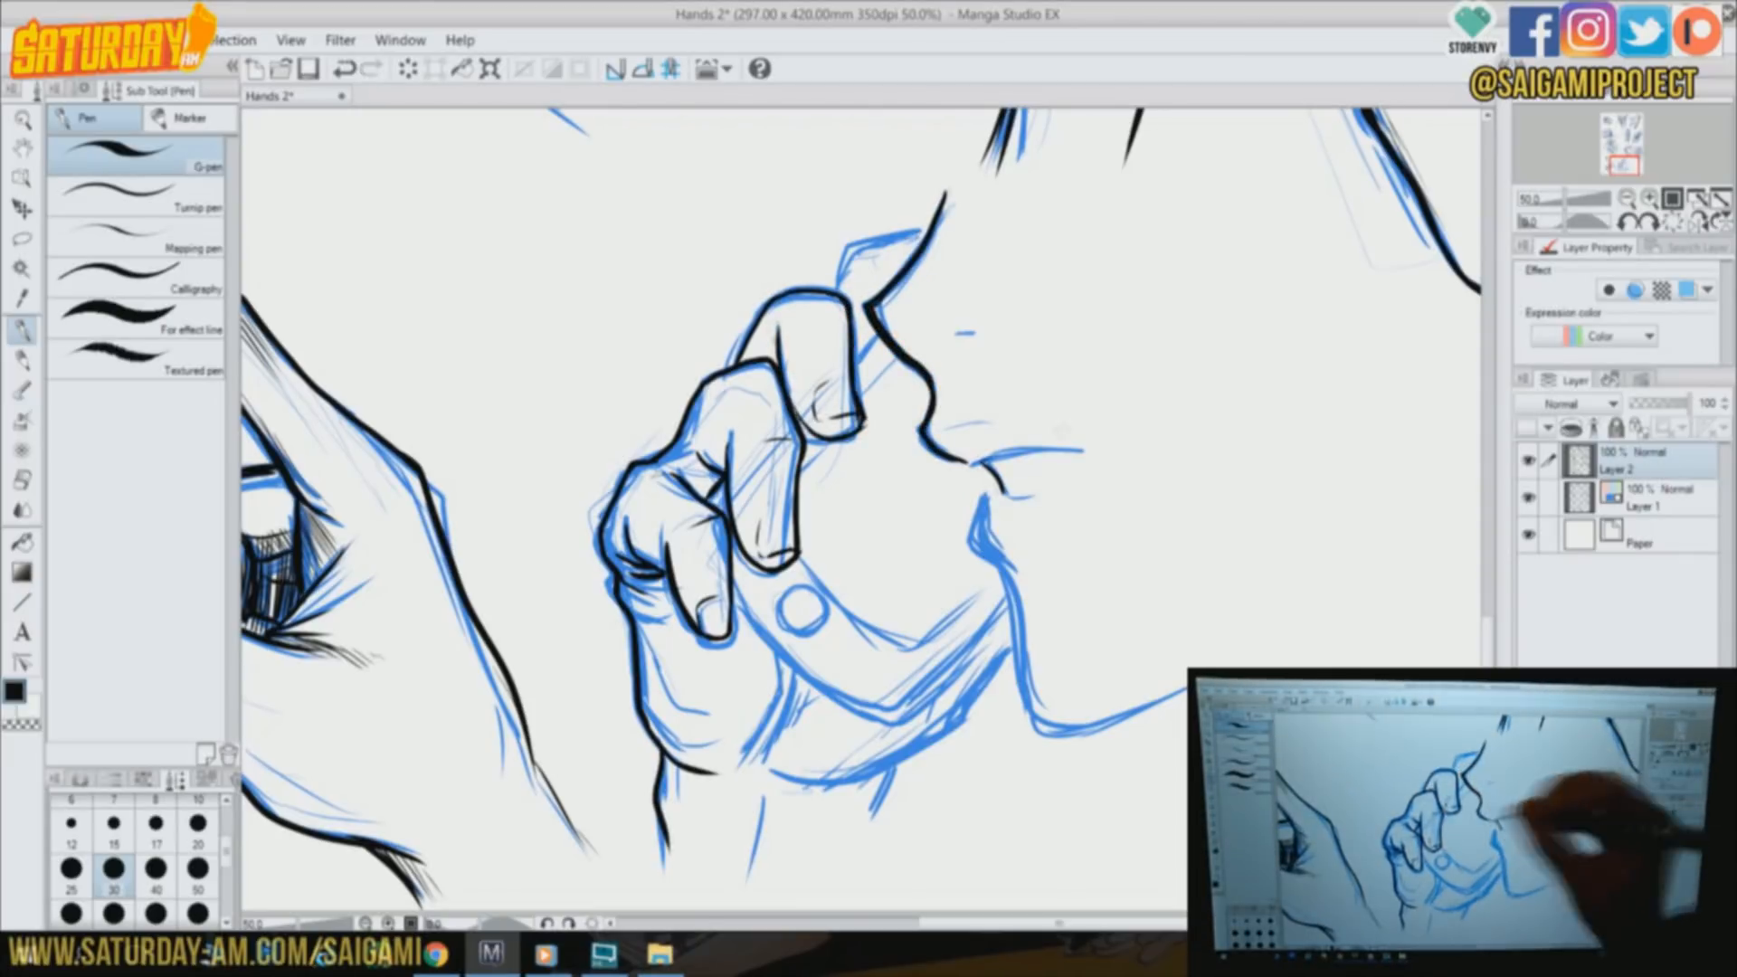
Ink the mouth, lower lip, chin and nostril marks, plus the fingertip beside the nose
left_click_drag(1092, 452, 1044, 483)
mouse_move(990, 492)
left_mouse_down()
mouse_move(1014, 588)
mouse_move(1187, 695)
left_mouse_up()
left_click_drag(960, 340, 982, 337)
left_click_drag(950, 430, 970, 428)
left_click_drag(839, 290, 919, 242)
left_click_drag(877, 335, 854, 360)
Ink the curved band and circle below the fingers, the lower palm edges and the remaining wrist lines
mouse_move(733, 595)
left_mouse_down()
mouse_move(895, 715)
mouse_move(1006, 610)
left_mouse_up()
mouse_move(1013, 635)
left_mouse_down()
mouse_move(841, 776)
mouse_move(772, 771)
left_mouse_up()
left_click_drag(795, 665, 742, 772)
left_click_drag(675, 593, 645, 615)
left_click_drag(916, 749, 868, 877)
left_click_drag(807, 780, 779, 848)
mouse_move(794, 561)
left_mouse_down()
mouse_move(995, 587)
mouse_move(796, 593)
left_mouse_up()
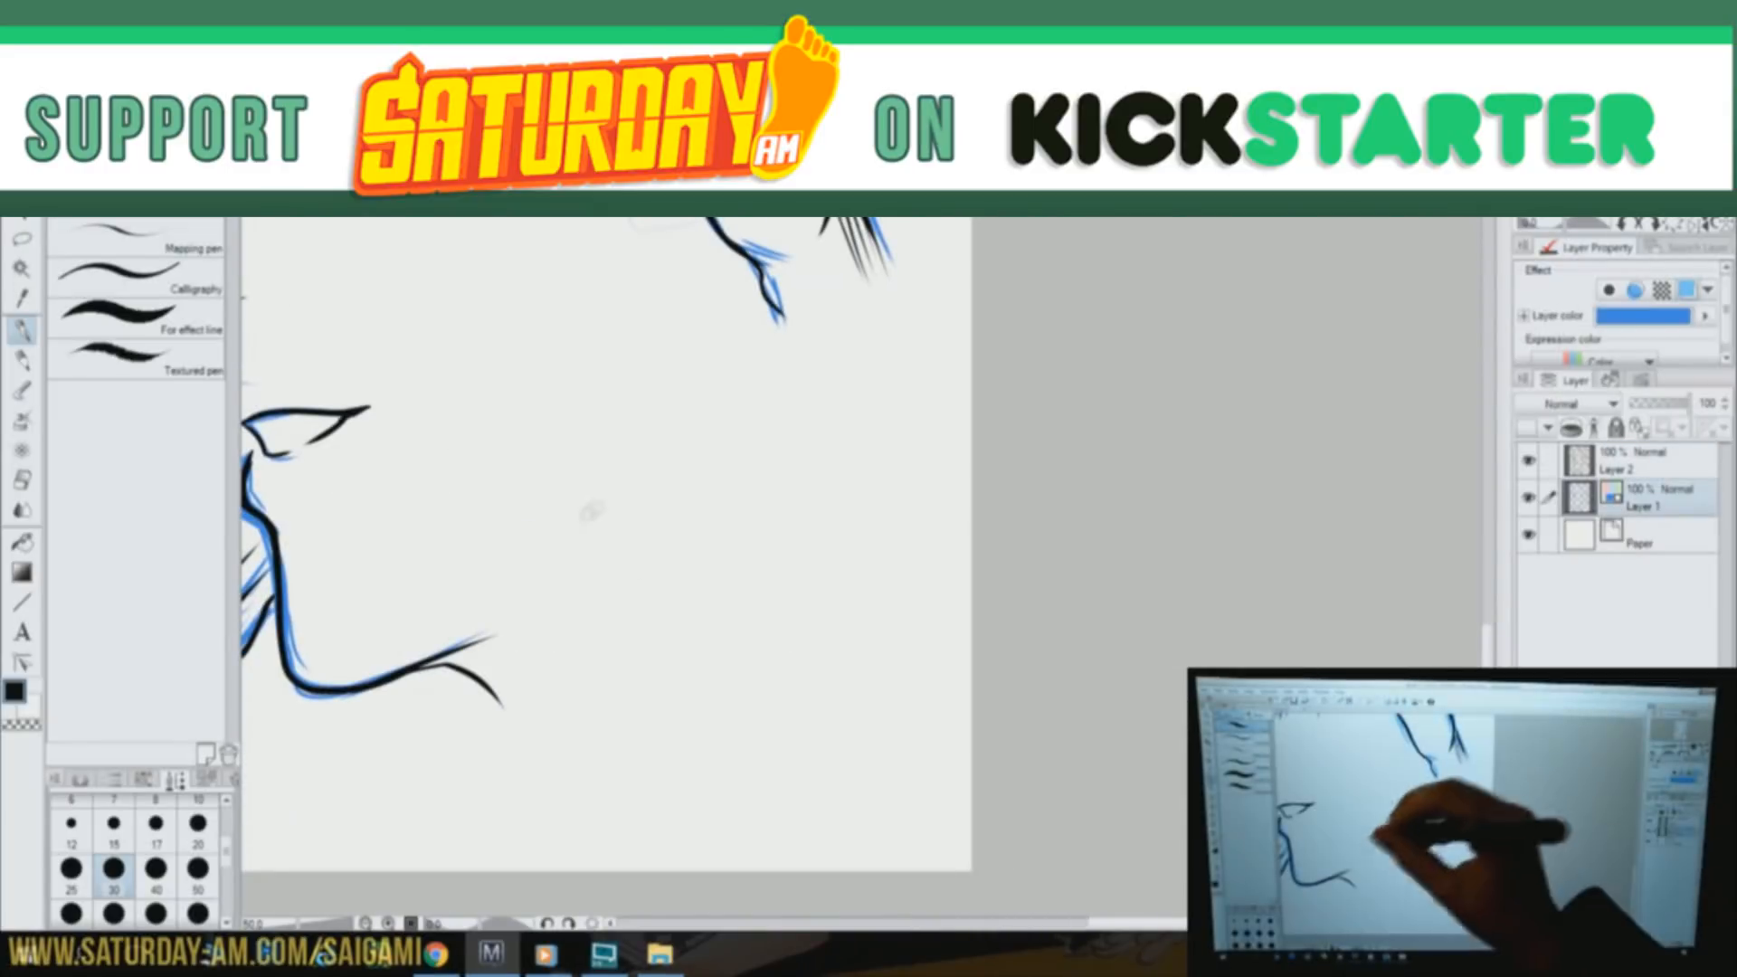
On Layer 1, block in a rough raised fist and forearm in blue in the blank area beside the face profile
left_click_drag(796, 413, 577, 622)
left_click_drag(656, 579, 758, 840)
left_click_drag(720, 375, 856, 565)
left_click_drag(868, 435, 873, 841)
left_click_drag(651, 565, 737, 846)
left_click_drag(692, 502, 812, 427)
Define the fist's curled fingers, knuckle steps and outer edge with firm blue lines
left_click_drag(649, 533, 598, 606)
mouse_move(669, 478)
left_mouse_down()
mouse_move(633, 611)
mouse_move(673, 479)
left_mouse_up()
mouse_move(622, 452)
left_mouse_down()
mouse_move(746, 448)
mouse_move(792, 403)
left_mouse_up()
left_click_drag(688, 403, 810, 371)
left_click_drag(724, 448, 857, 380)
left_click_drag(858, 412, 868, 647)
left_click_drag(604, 624, 655, 610)
left_click_drag(864, 588, 869, 647)
Add blue tendon hatching down the back of the fist and undo the last stroke
left_click_drag(705, 502, 747, 656)
mouse_move(778, 493)
left_mouse_down()
mouse_move(787, 710)
mouse_move(822, 676)
left_mouse_up()
left_click_drag(839, 498, 837, 673)
mouse_move(706, 380)
left_mouse_down()
mouse_move(812, 393)
mouse_move(696, 404)
left_mouse_up()
left_click(345, 69)
Draw the wrist and forearm edges below the fist in blue
left_click_drag(669, 644, 665, 692)
left_click_drag(715, 740, 731, 869)
left_click_drag(853, 579, 885, 849)
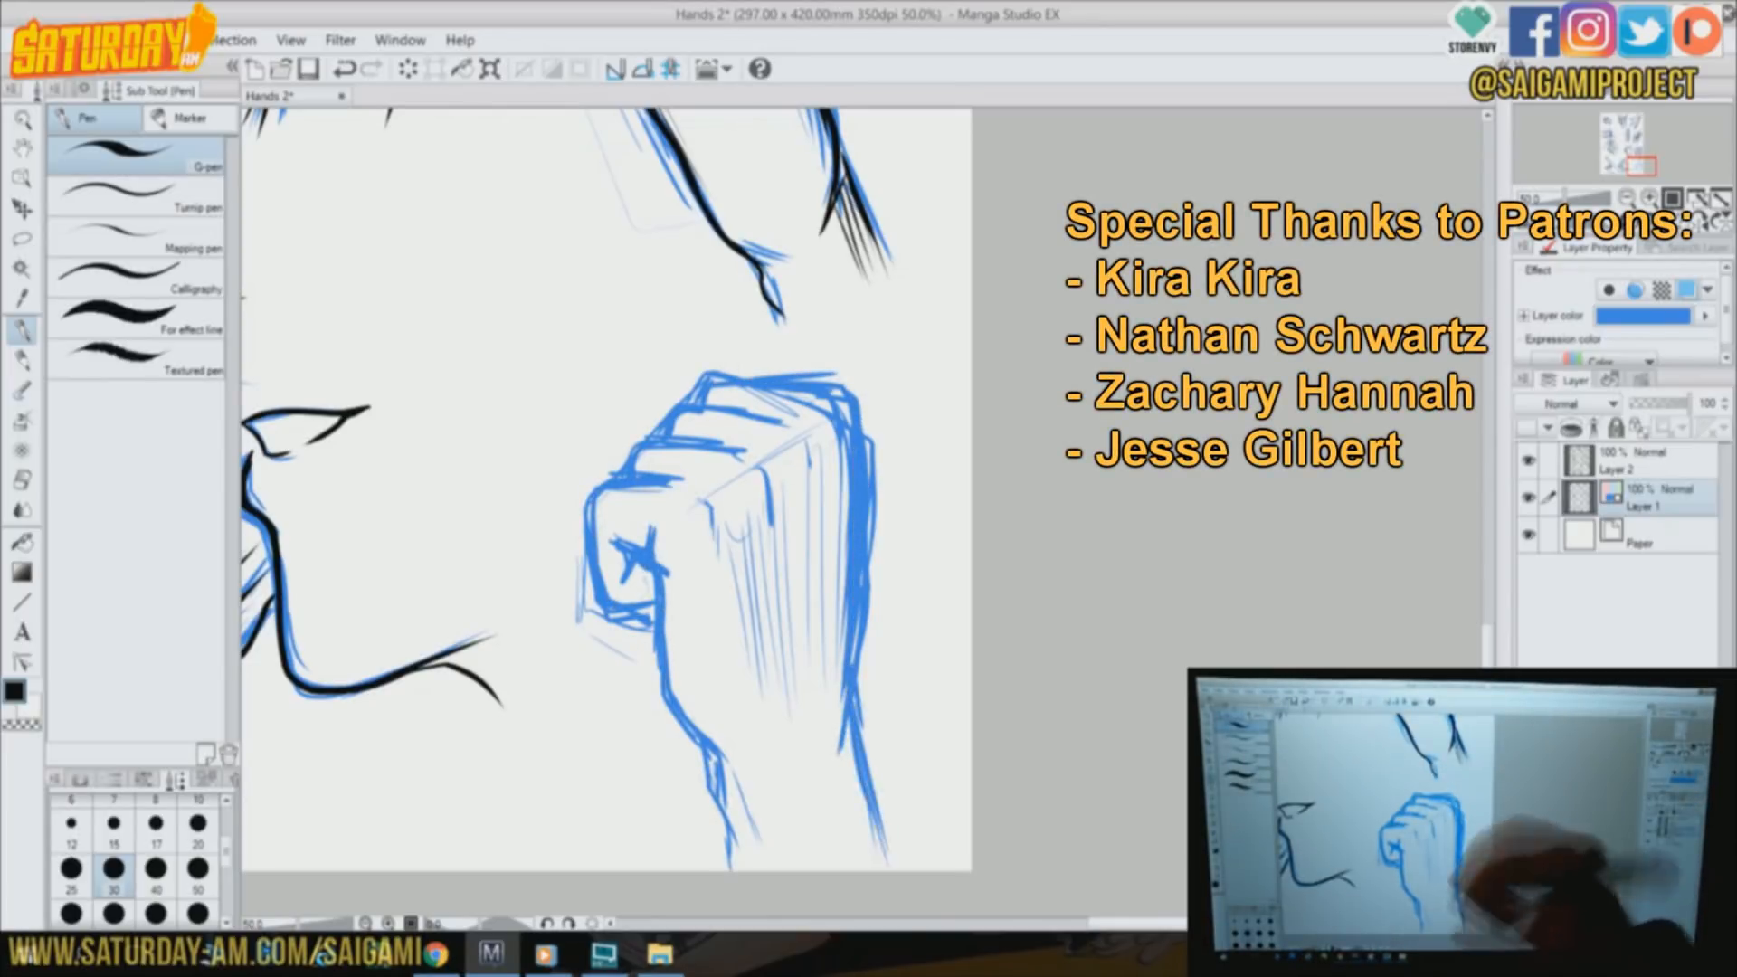
left_click_drag(849, 660, 887, 870)
On Layer 2, ink the fist's inner wrist edge, the curled little finger and its crease in black
key("alt+]")
mouse_move(653, 534)
left_mouse_down()
mouse_move(663, 649)
mouse_move(736, 871)
left_mouse_up()
left_click_drag(726, 805, 747, 870)
mouse_move(674, 484)
left_mouse_down()
mouse_move(597, 566)
mouse_move(657, 616)
left_mouse_up()
left_click_drag(644, 532, 624, 566)
Ink the fist's stepped fingers and knuckles and its outer edge down the forearm
mouse_move(631, 477)
left_mouse_down()
mouse_move(769, 464)
mouse_move(780, 524)
left_mouse_up()
mouse_move(665, 436)
left_mouse_down()
mouse_move(728, 409)
mouse_move(814, 433)
left_mouse_up()
left_click_drag(815, 434, 825, 497)
mouse_move(702, 398)
left_mouse_down()
mouse_move(864, 429)
mouse_move(848, 738)
left_mouse_up()
left_click_drag(848, 656, 884, 870)
Hatch the back of the fist with long black strokes and darken the crease of the curled little finger
left_click_drag(714, 520, 762, 677)
left_click_drag(756, 525, 769, 637)
left_click_drag(762, 493, 778, 653)
mouse_move(780, 489)
left_mouse_down()
mouse_move(796, 671)
mouse_move(814, 674)
left_mouse_up()
left_click_drag(835, 424, 850, 620)
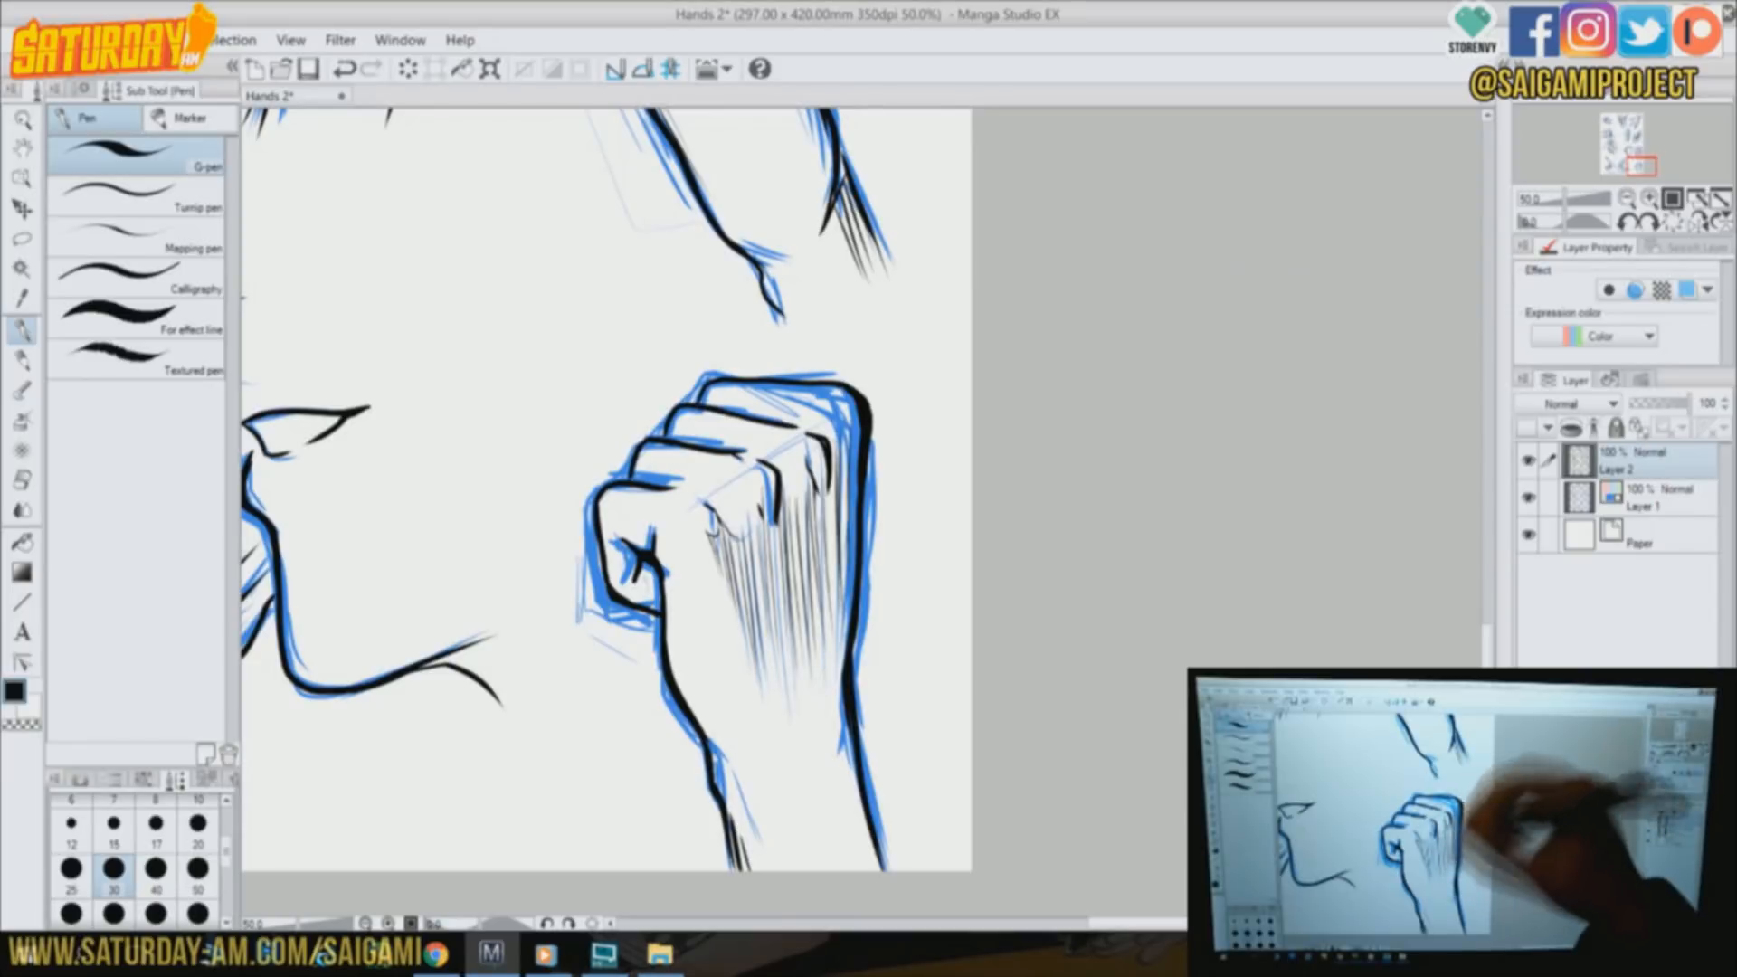
left_click_drag(644, 535, 630, 593)
left_click_drag(650, 565, 656, 600)
left_click(1695, 192)
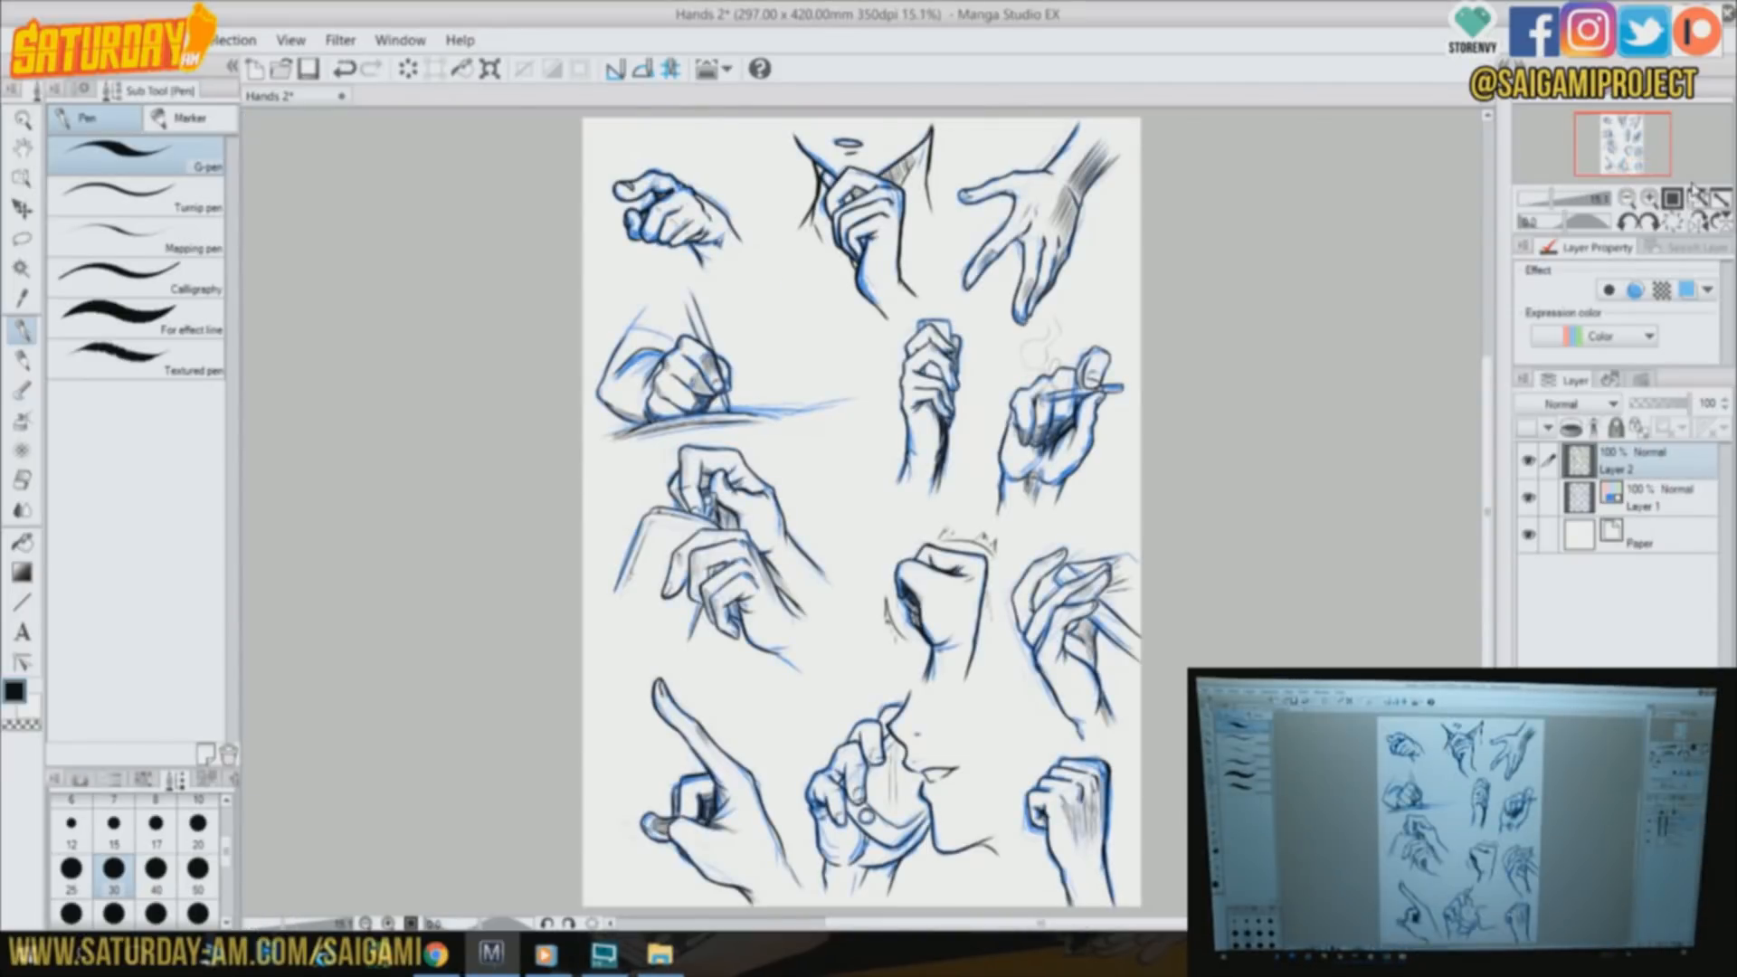